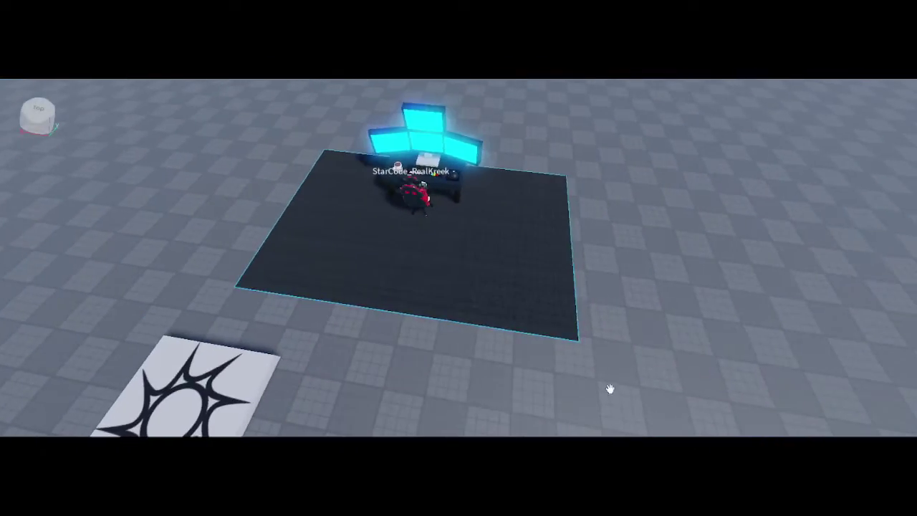
Insert a block part on the empty ground beside the existing desk setup
key(d)
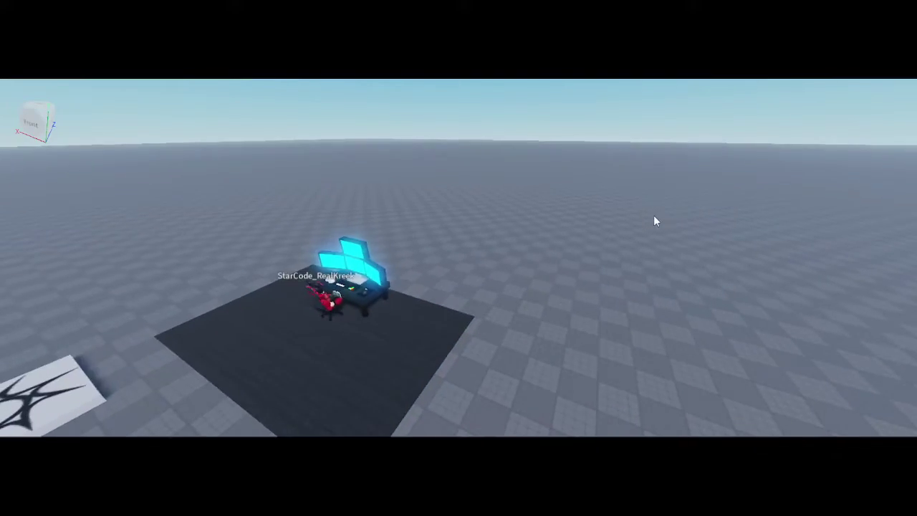
key(d)
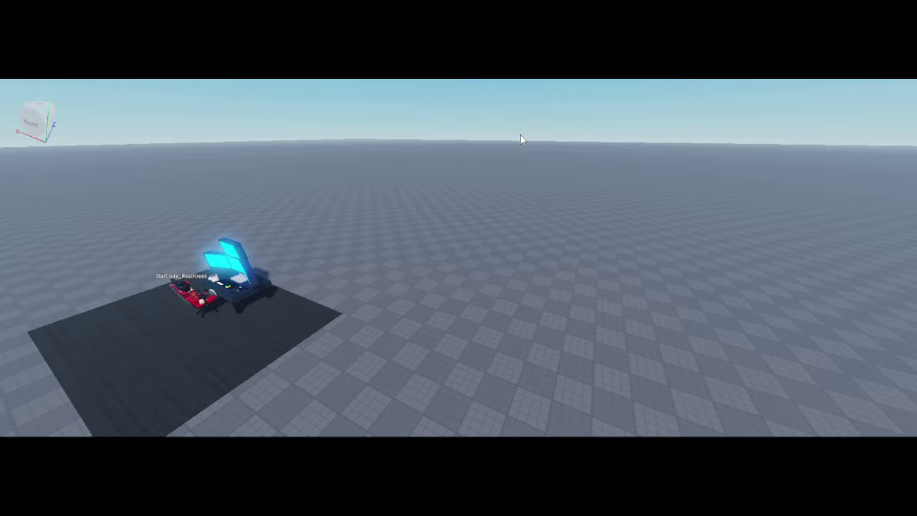
right_drag(596, 223, 656, 224)
key(a)
click(773, 287)
key(w)
key(a)
right_drag(705, 314, 705, 314)
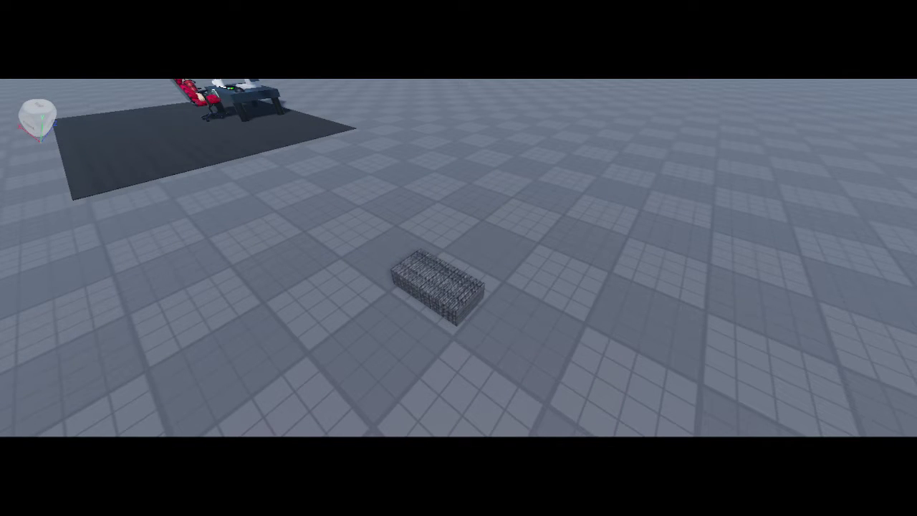
Scale the new block into a wide, flat floor slab next to the existing dark floor
key(a)
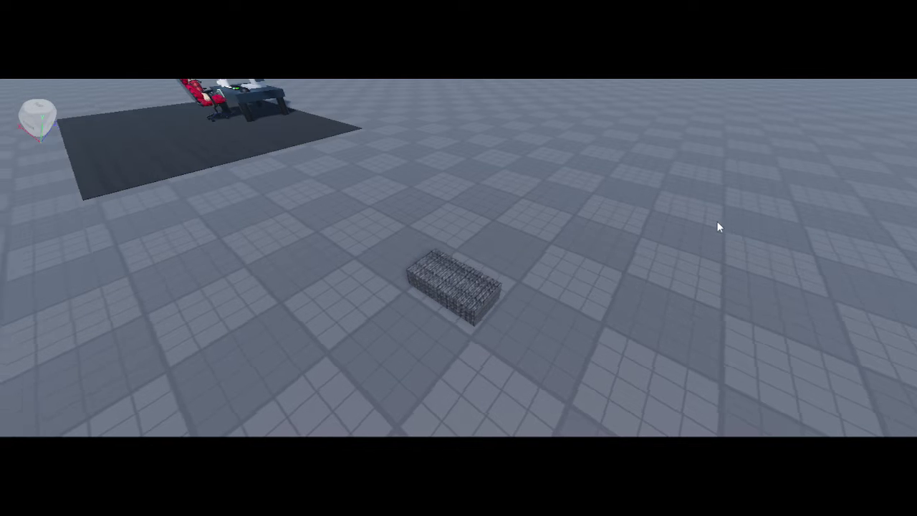
key(w)
click(655, 333)
drag(635, 334, 634, 349)
drag(726, 432, 748, 427)
key(s)
right_drag(687, 415, 691, 418)
right_drag(597, 358, 584, 242)
key(ctrl+d)
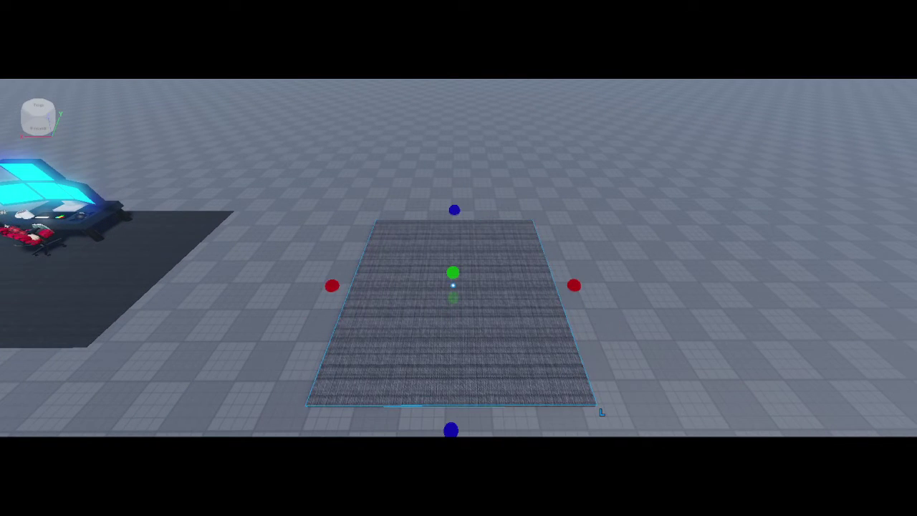
Enlarge the slab further on its sides and give it the same dark colour as the existing desk floor
right_drag(774, 285, 775, 289)
scroll(757, 391, down, 1)
scroll(752, 408, down, 1)
drag(703, 383, 717, 406)
drag(523, 436, 542, 413)
right_drag(833, 341, 614, 391)
click(815, 393)
right_drag(816, 393, 816, 392)
click(721, 423)
right_drag(720, 423, 724, 433)
drag(545, 360, 549, 362)
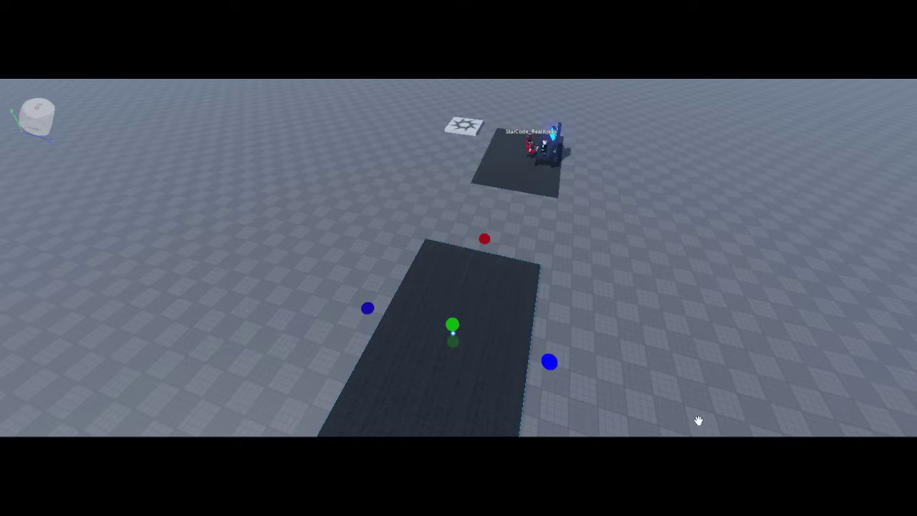
Move the new dark floor slab into place beside the existing desk floor
click(766, 388)
right_drag(766, 388, 669, 345)
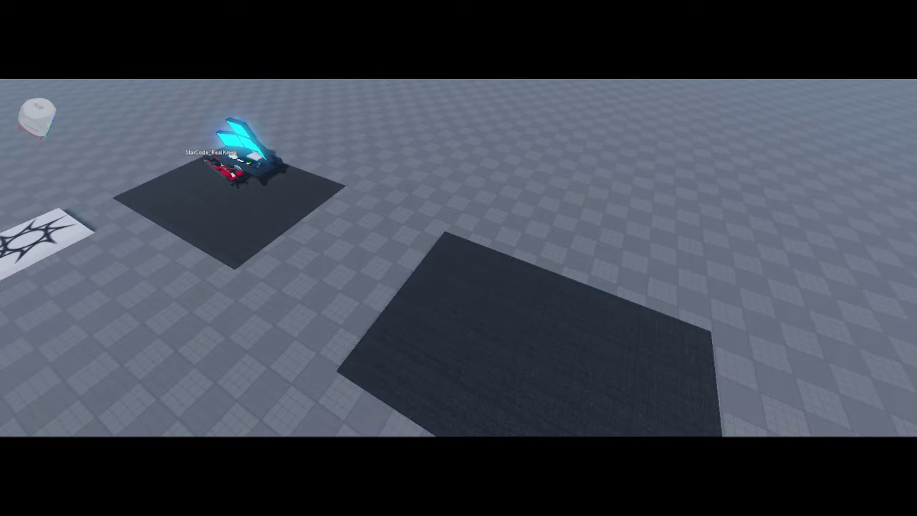
drag(602, 419, 580, 368)
click(657, 211)
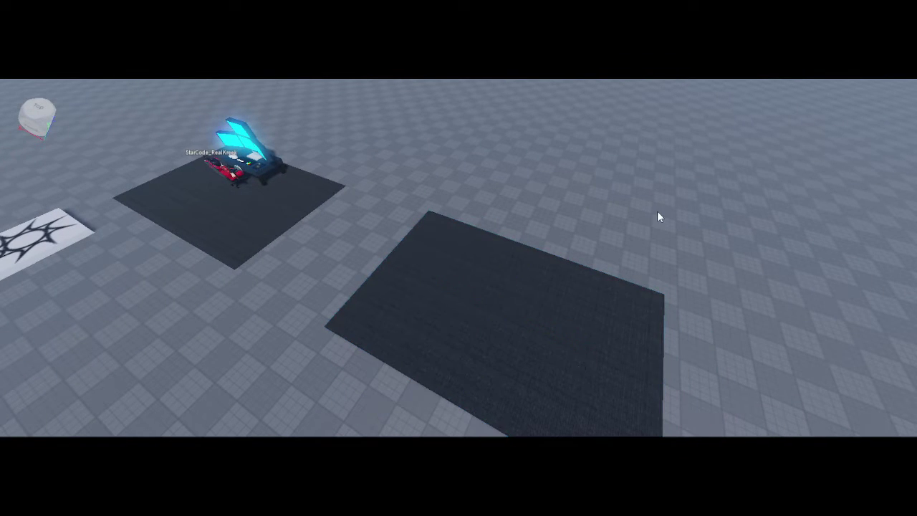
Examine the legs and tabletop of the finished desk up close as a reference for the new one
right_drag(657, 211, 657, 212)
key(d)
right_drag(564, 150, 564, 150)
key(w)
key(w)
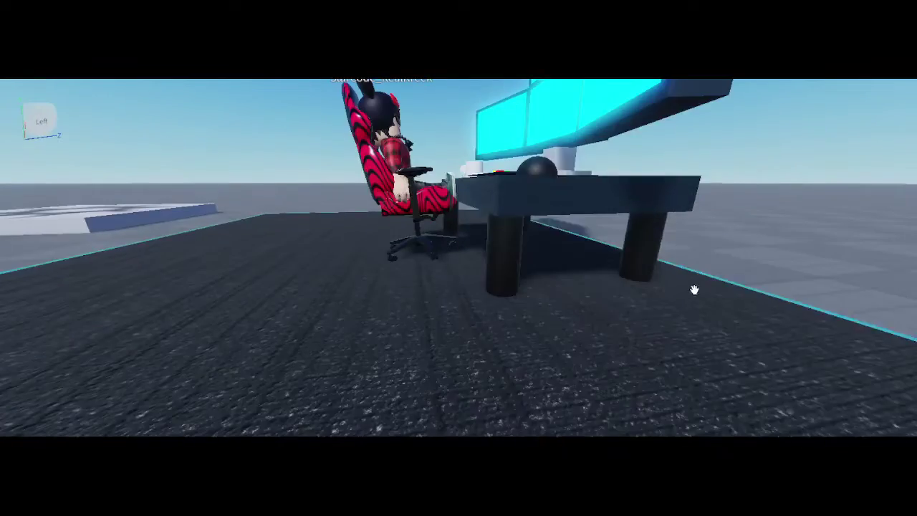
scroll(694, 290, down, 4)
right_drag(852, 223, 854, 224)
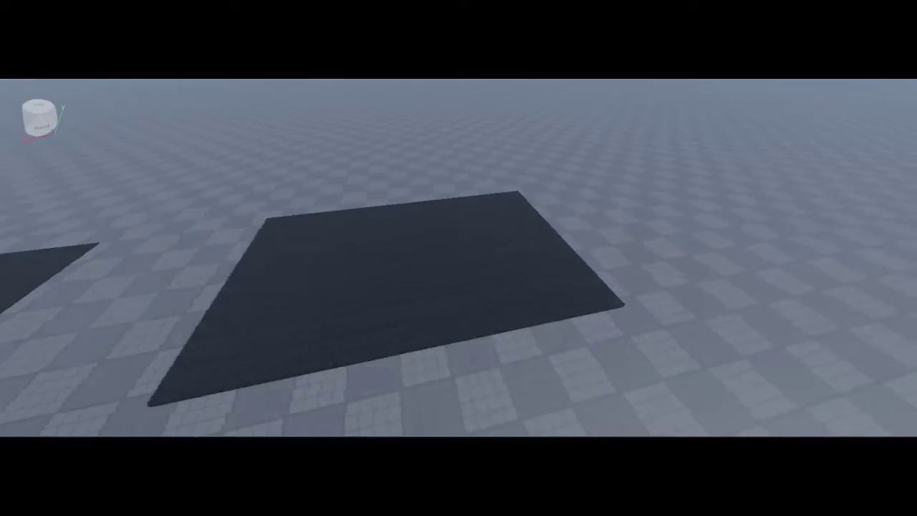
key(w)
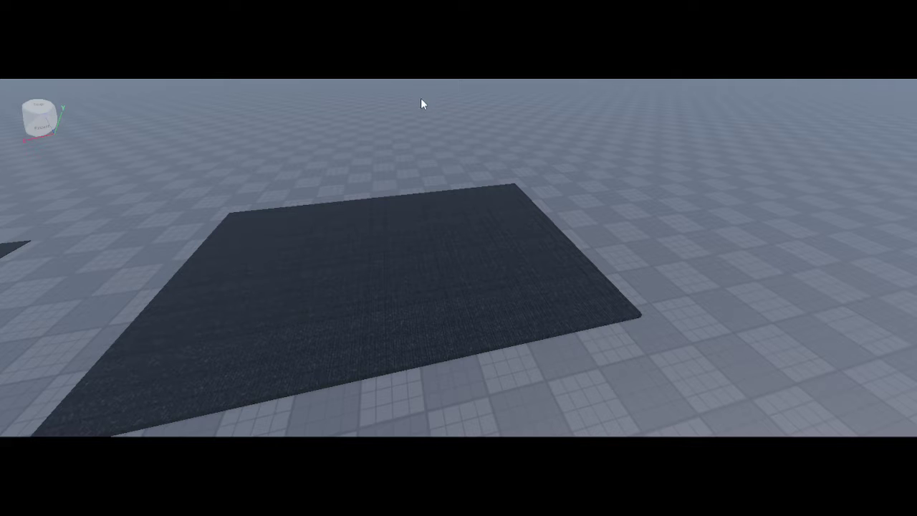
Insert a dark cylinder on the new floor for the first desk leg
click(426, 71)
click(793, 138)
scroll(577, 277, up, 4)
click(460, 250)
scroll(577, 277, up, 2)
key(ctrl+r)
key(ctrl+t)
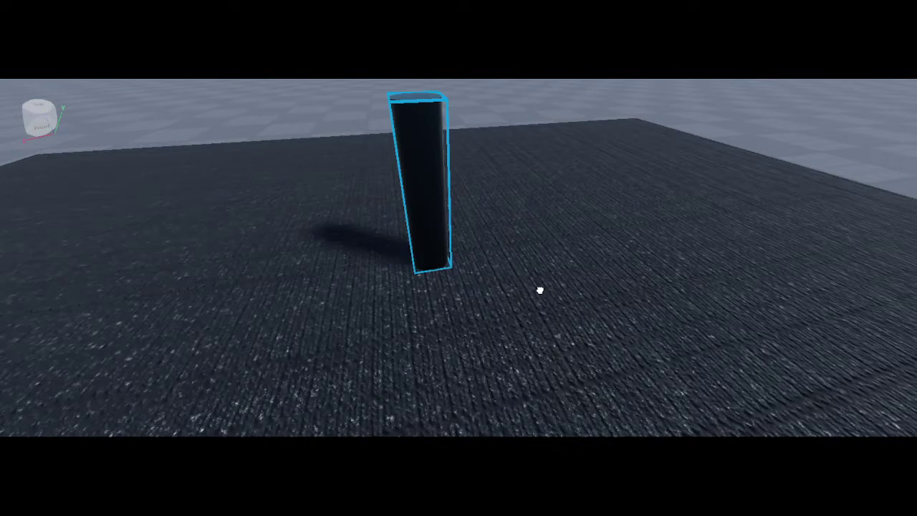
Rotate the cylinder so that it stands upright on the new floor
right_drag(540, 290, 548, 326)
scroll(551, 289, down, 5)
scroll(552, 283, up, 7)
scroll(553, 283, down, 5)
scroll(548, 326, down, 2)
key(ctrl+t)
scroll(597, 384, up, 5)
right_drag(560, 356, 597, 387)
scroll(597, 387, down, 5)
scroll(286, 258, up, 1)
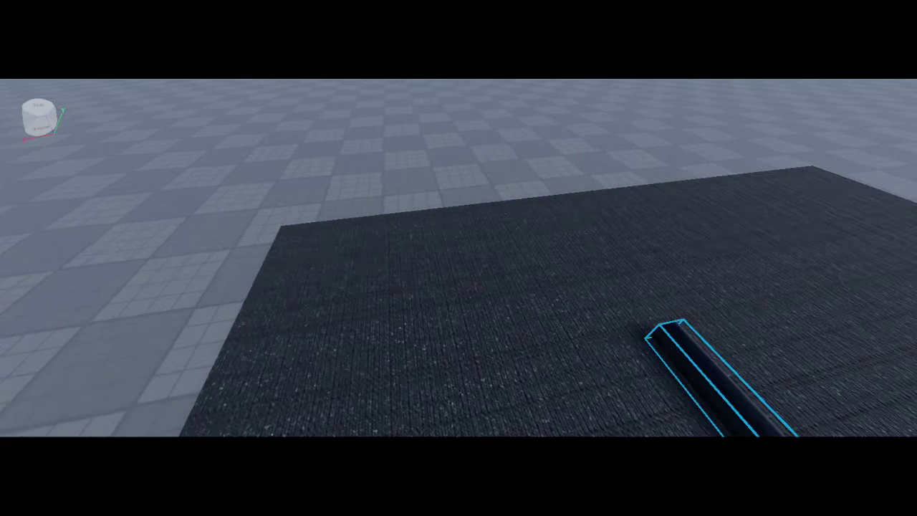
click(136, 39)
right_drag(478, 199, 462, 187)
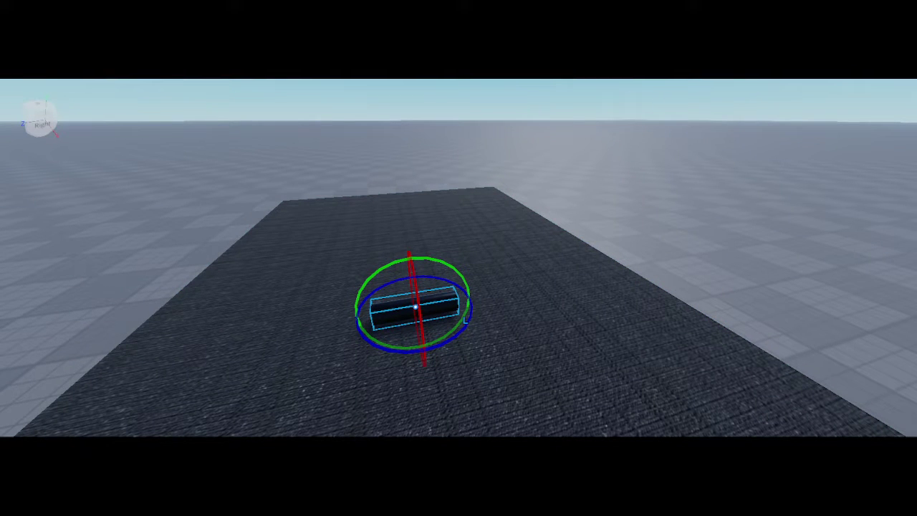
drag(458, 334, 562, 293)
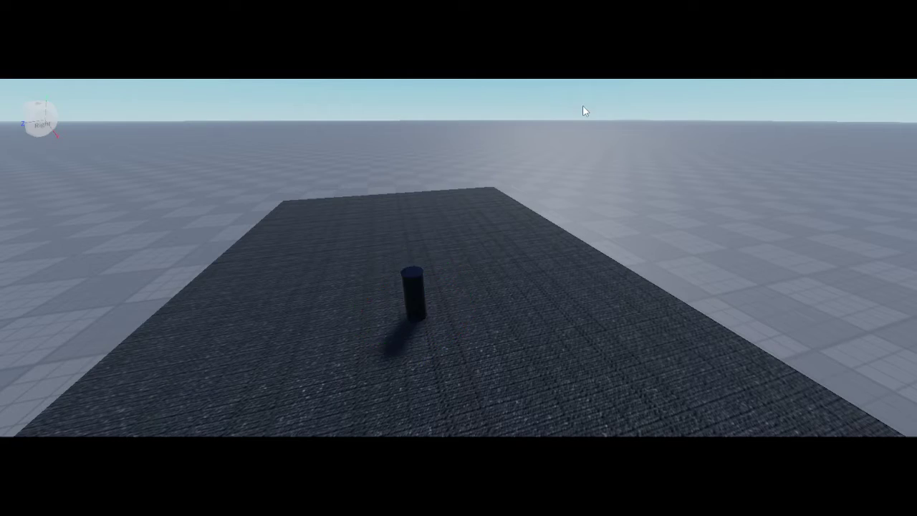
Scale the upright cylinder down in height to form a short desk leg
right_drag(583, 111, 511, 198)
drag(510, 243, 457, 317)
scroll(586, 170, down, 3)
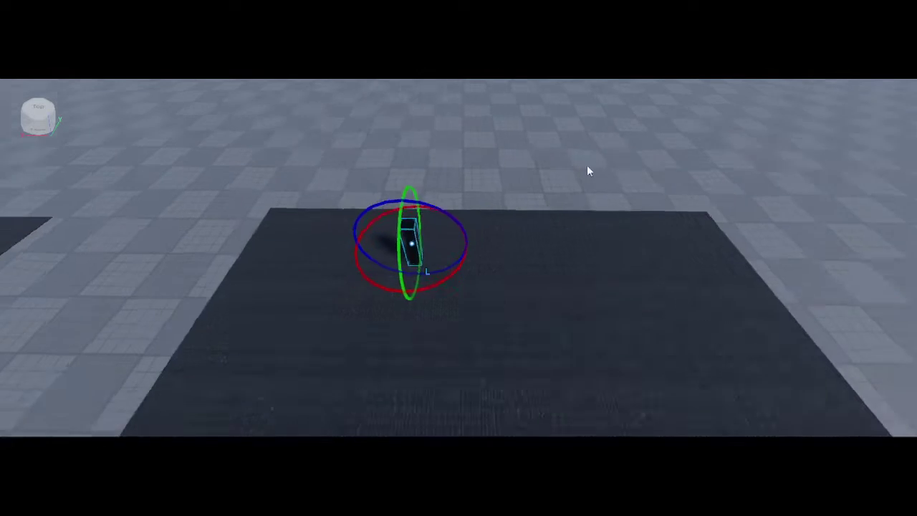
key(s)
click(656, 173)
key(d)
key(a)
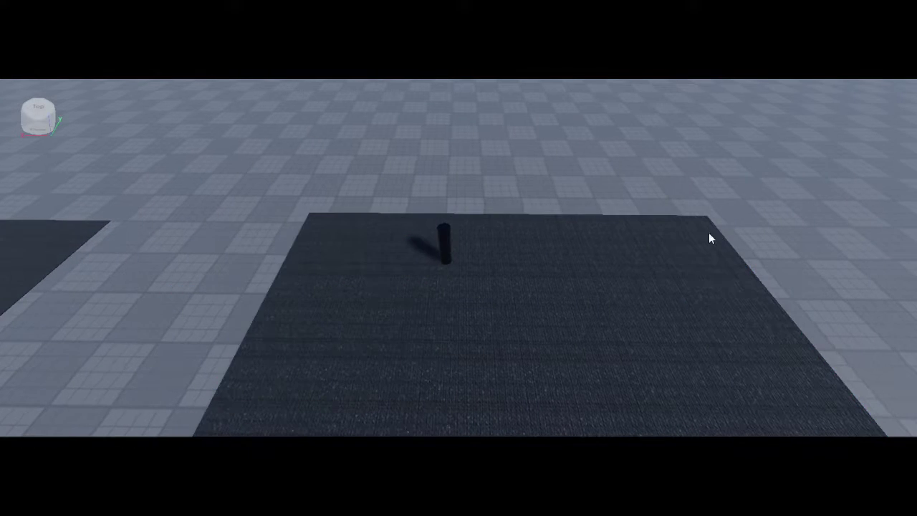
right_drag(708, 232, 648, 171)
key(w)
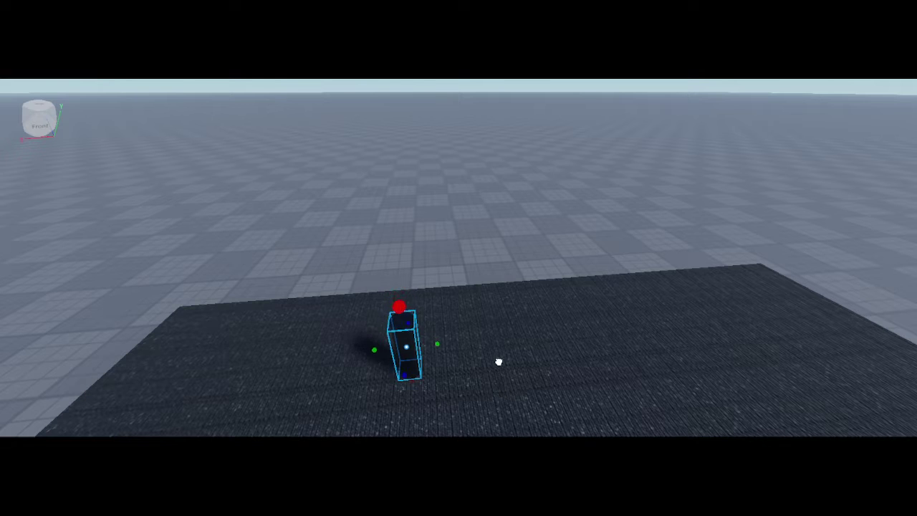
click(548, 262)
right_drag(548, 261, 631, 168)
key(w)
key(a)
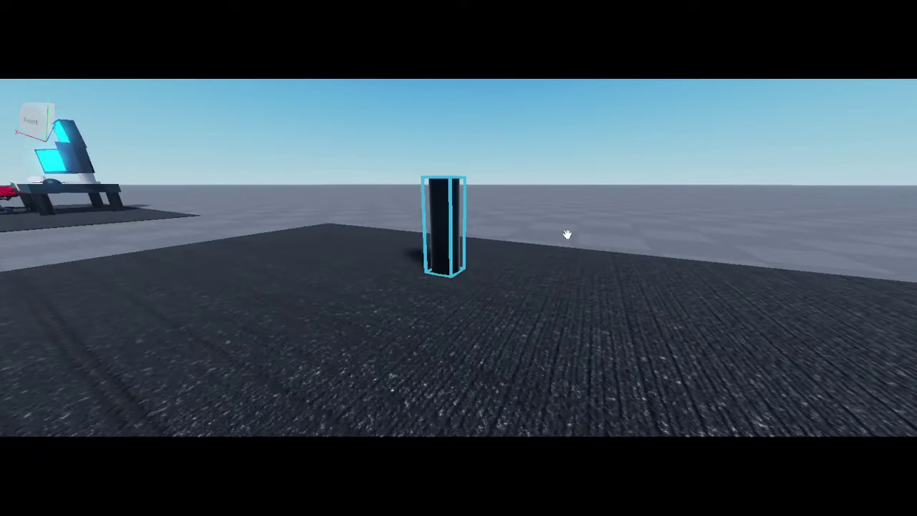
drag(560, 181, 560, 238)
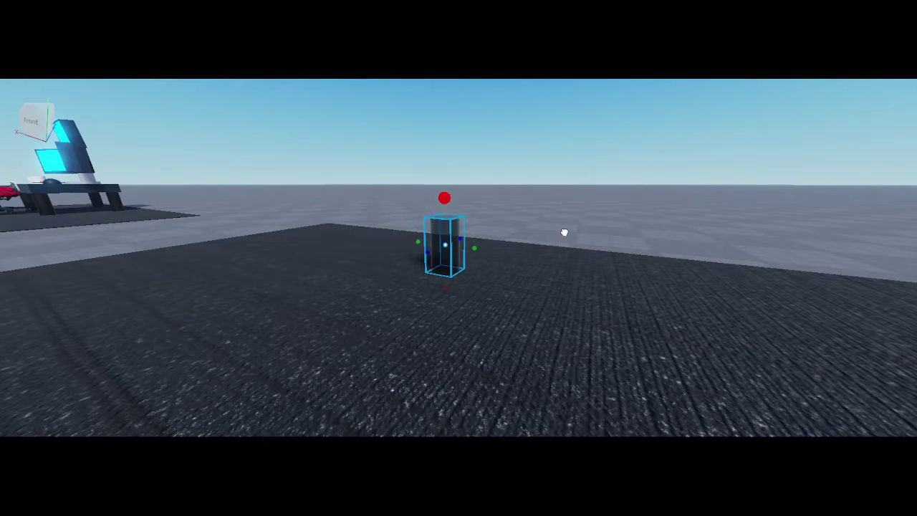
Duplicate the desk leg and move the copy sideways along the floor for the second leg
key(w)
right_drag(667, 219, 670, 215)
key(w)
scroll(387, 295, down, 2)
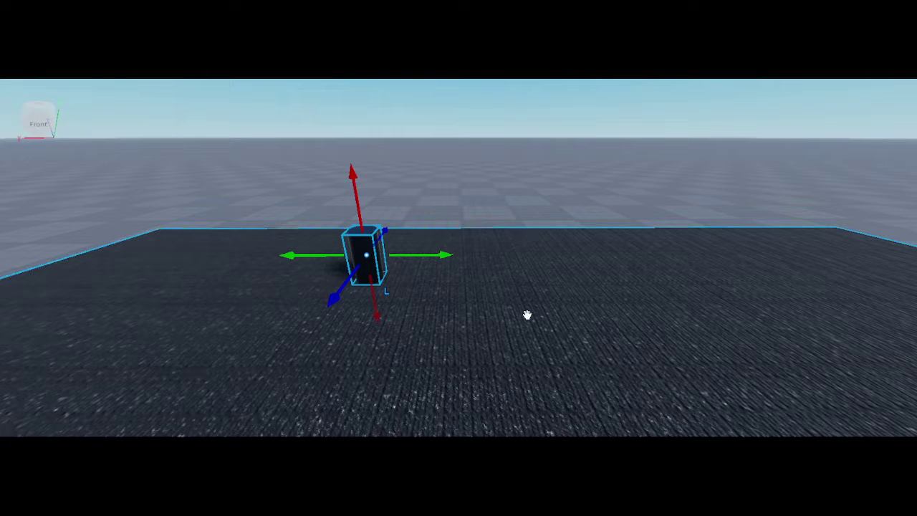
key(ctrl+d)
drag(527, 303, 612, 307)
Duplicate the second leg and move the copy perpendicular to the first pair for the third leg
key(d)
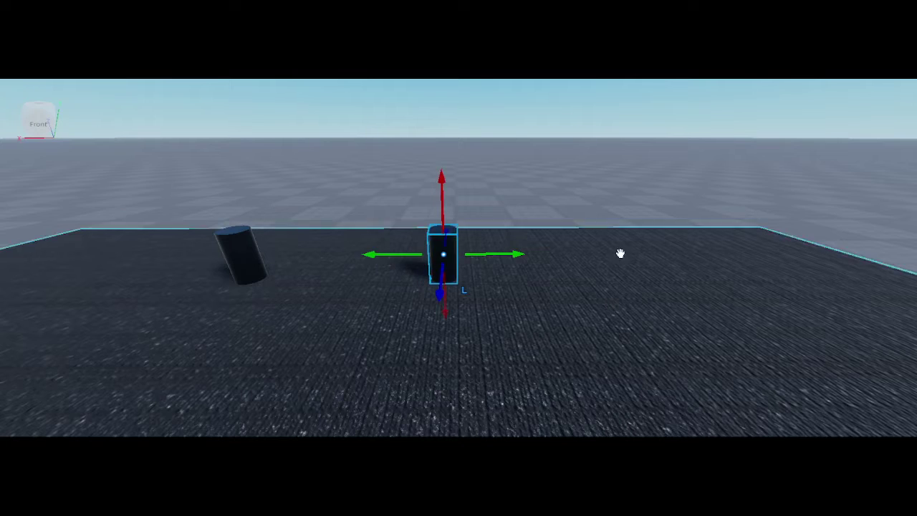
right_drag(620, 253, 502, 262)
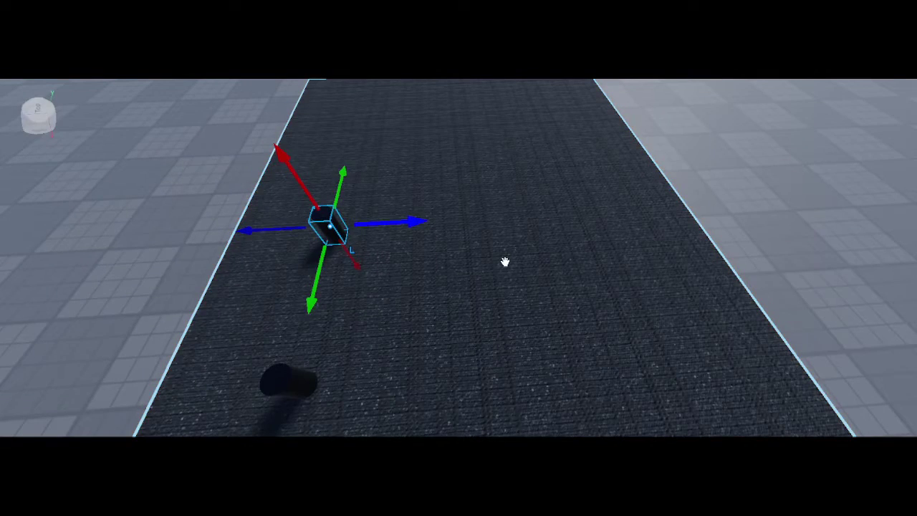
key(ctrl+d)
drag(497, 260, 698, 247)
Duplicate the first leg and move the copy level with the third leg to complete the rectangle
key(a)
scroll(699, 248, down, 2)
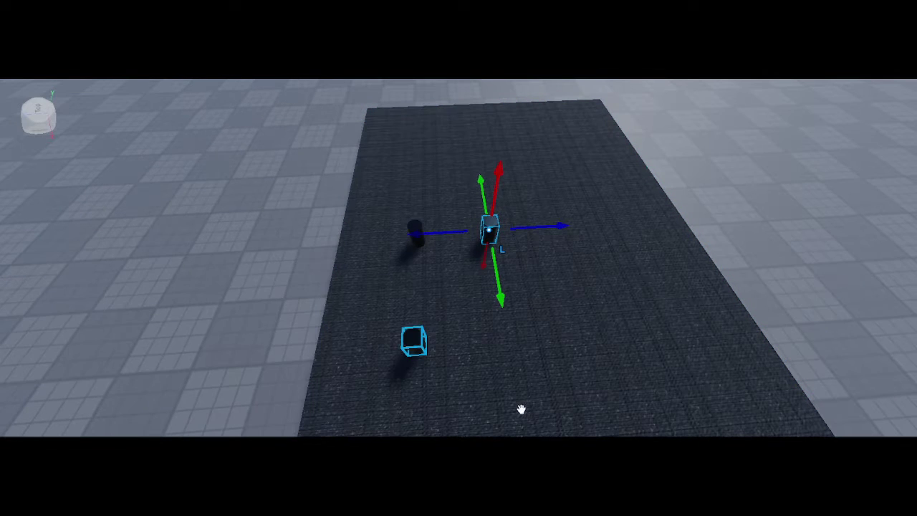
click(521, 409)
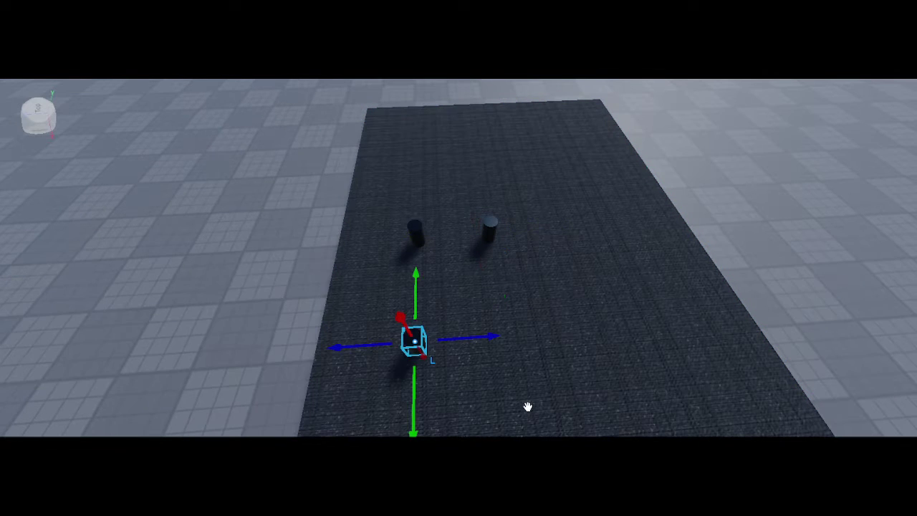
click(610, 269)
key(ctrl+d)
drag(631, 344, 641, 487)
Check the layout of the four legs from above and from the front against the reference desk
key(d)
right_drag(601, 184, 602, 184)
scroll(659, 118, down, 2)
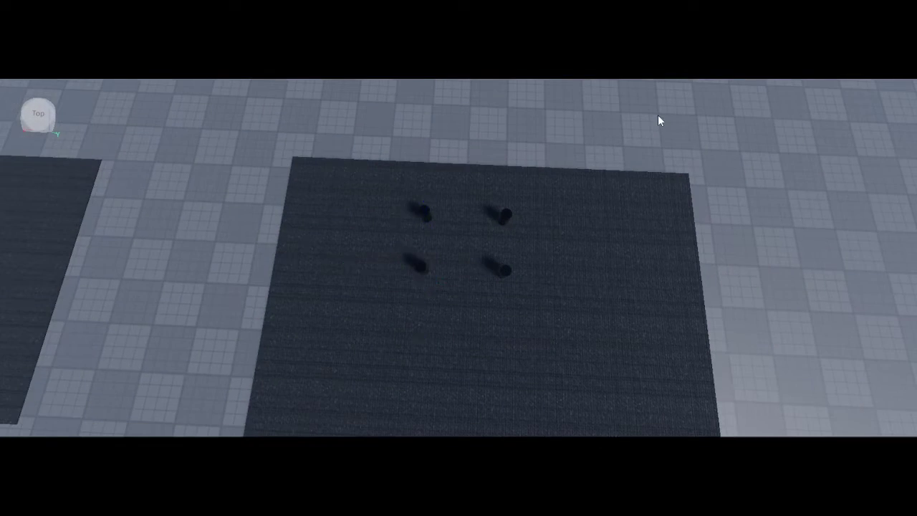
scroll(658, 114, up, 2)
right_drag(657, 114, 657, 116)
scroll(657, 116, down, 2)
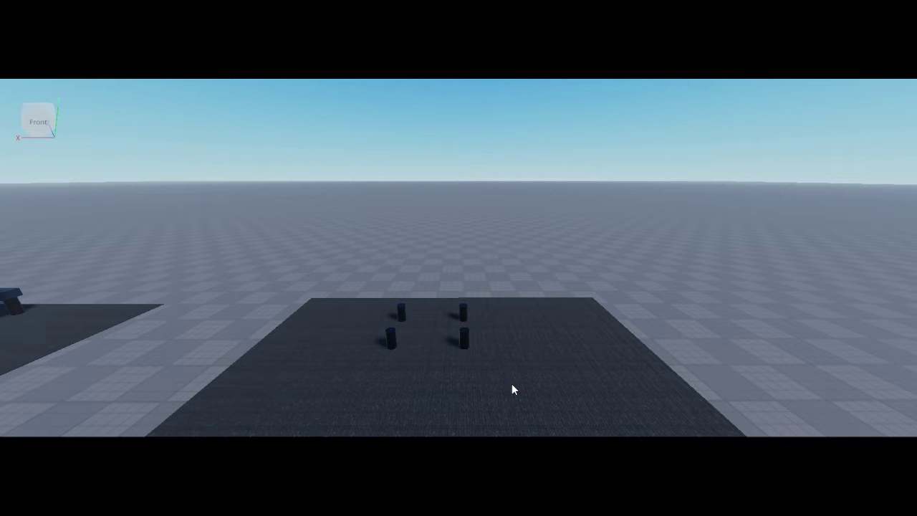
right_drag(588, 303, 588, 303)
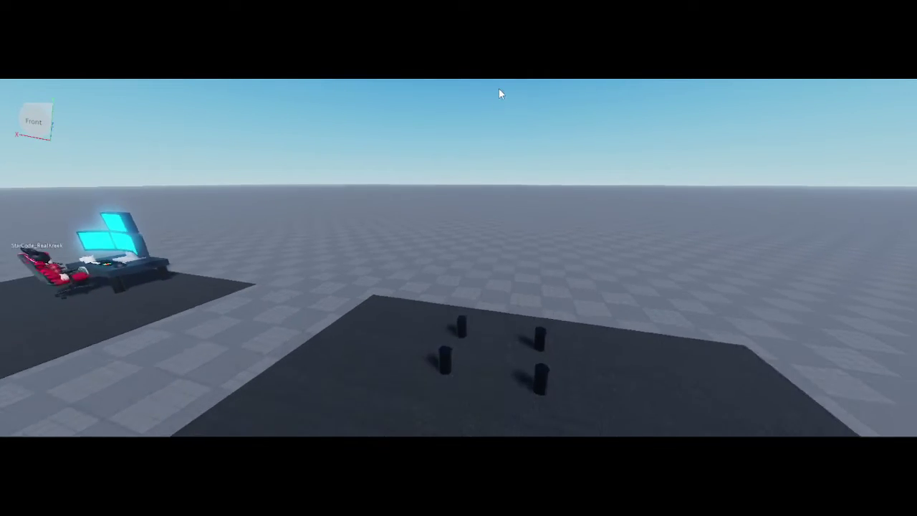
key(s)
key(w)
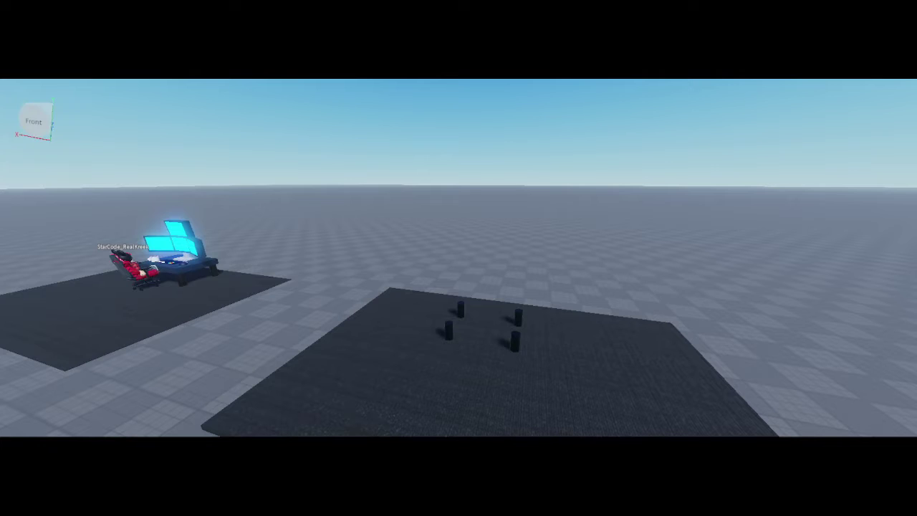
Insert a block part for the tabletop and move it onto the floor beside one of the front legs
click(750, 217)
key(w)
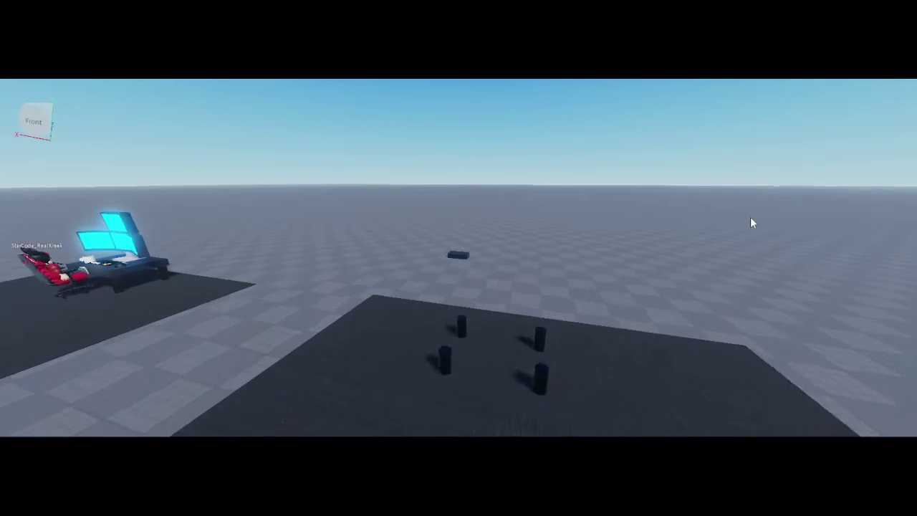
drag(570, 322, 569, 329)
right_drag(569, 329, 569, 329)
drag(569, 329, 565, 329)
right_drag(569, 330, 565, 329)
key(w)
key(a)
drag(565, 329, 539, 292)
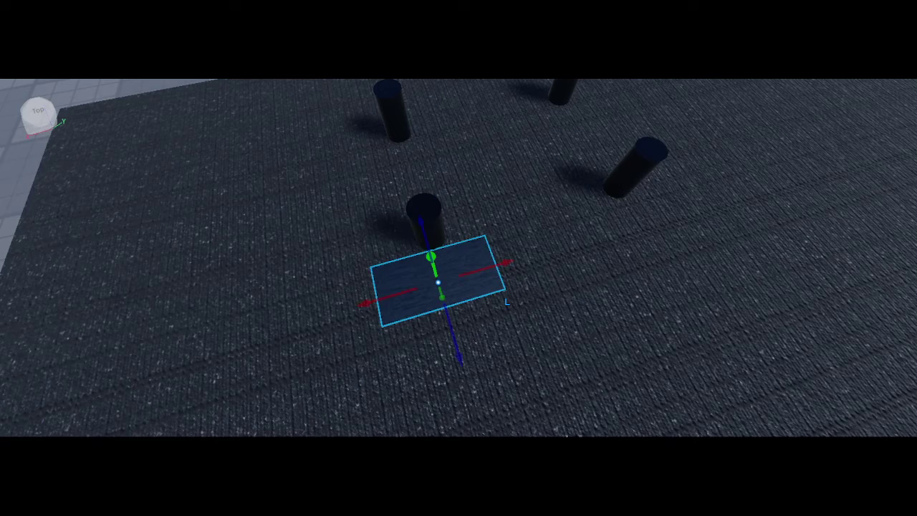
Lift the block and move it over the adjacent front leg
key(d)
right_drag(543, 302, 541, 300)
drag(469, 218, 458, 166)
drag(546, 239, 583, 227)
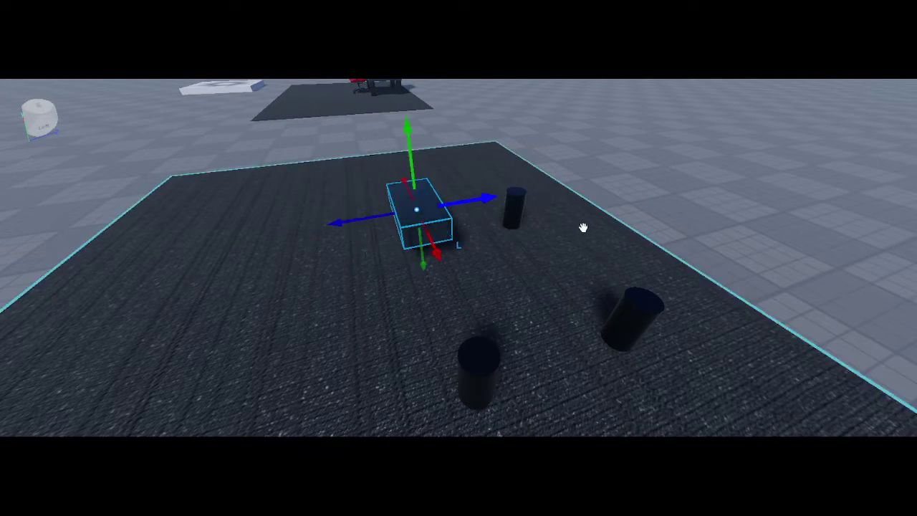
Raise the block to the top of the front leg and shift it sideways toward the other front leg
key(w)
key(a)
right_drag(583, 227, 602, 225)
key(d)
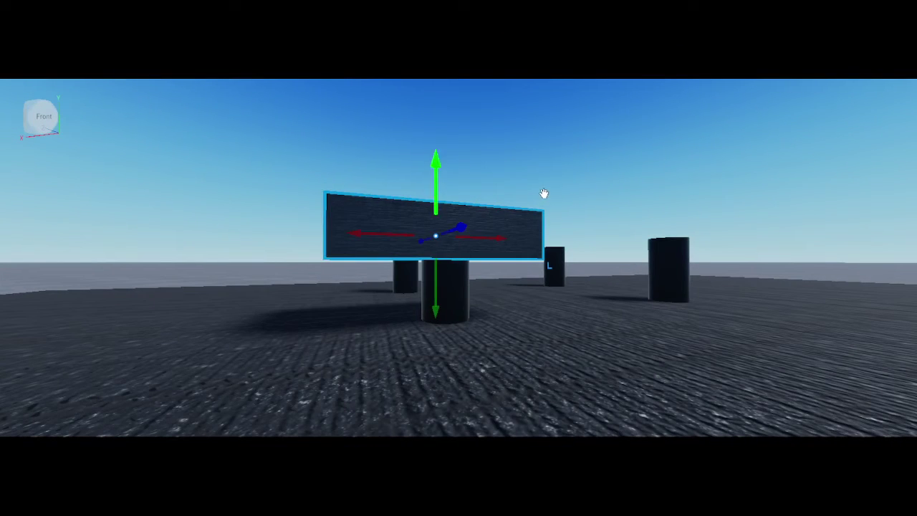
drag(544, 192, 548, 168)
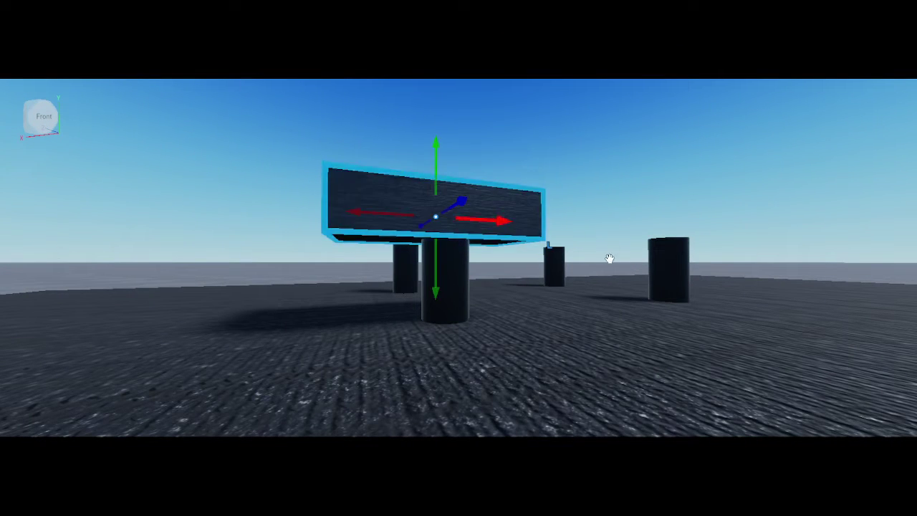
drag(608, 258, 660, 256)
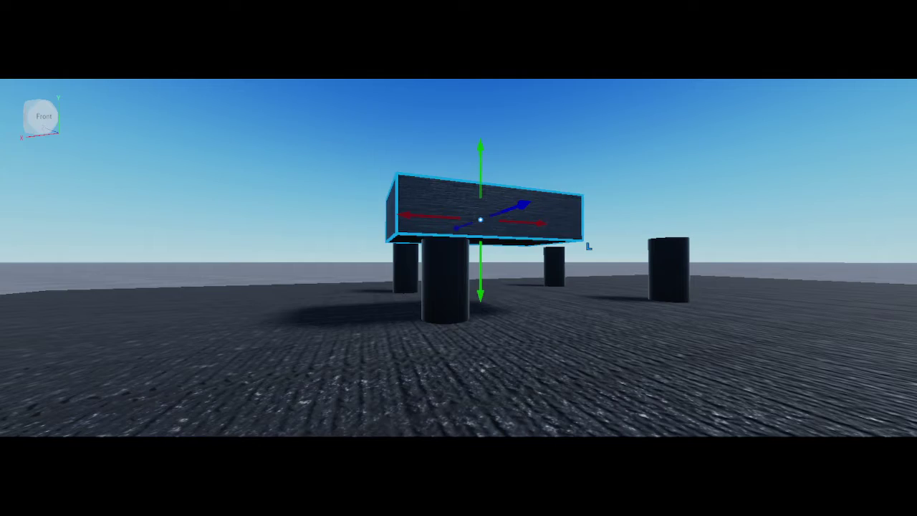
Scale the tabletop block in depth so it reaches across both the front and rear legs
key(ctrl+3)
right_drag(489, 132, 489, 132)
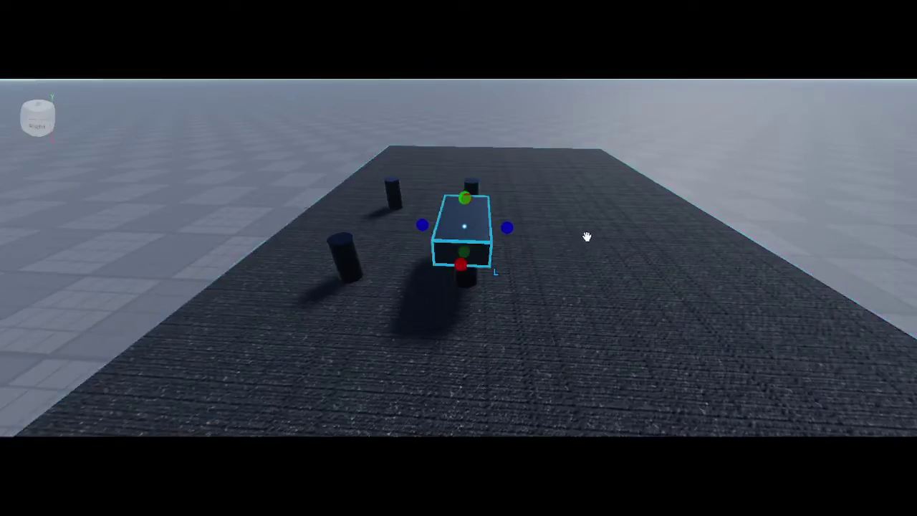
scroll(533, 241, up, 3)
drag(500, 213, 547, 222)
key(a)
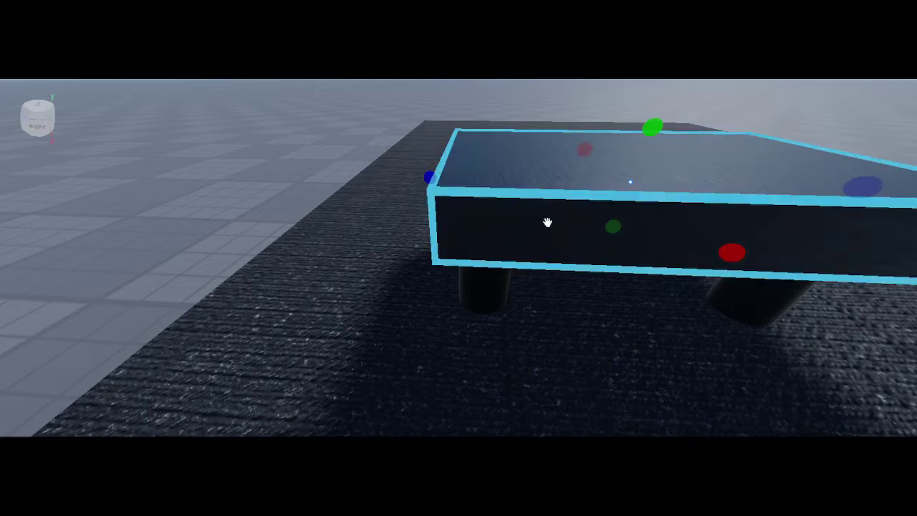
key(d)
right_drag(514, 262, 517, 264)
key(s)
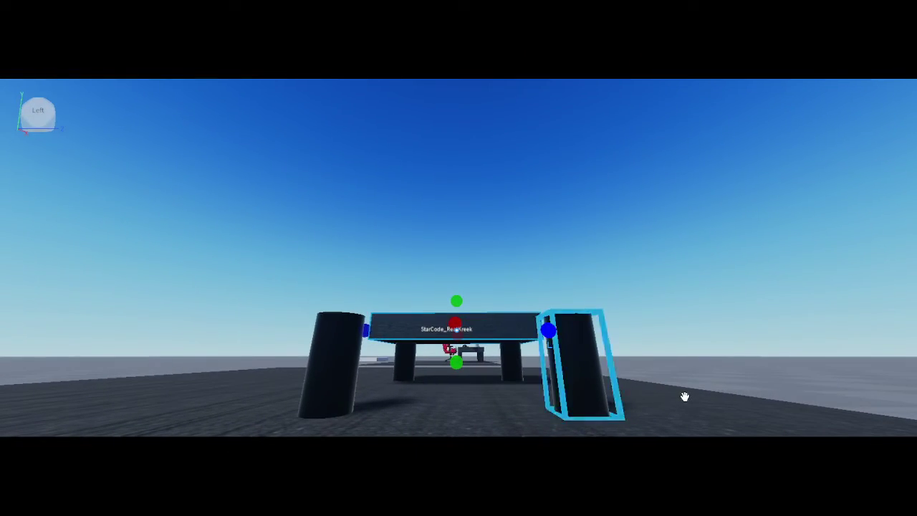
drag(683, 396, 688, 396)
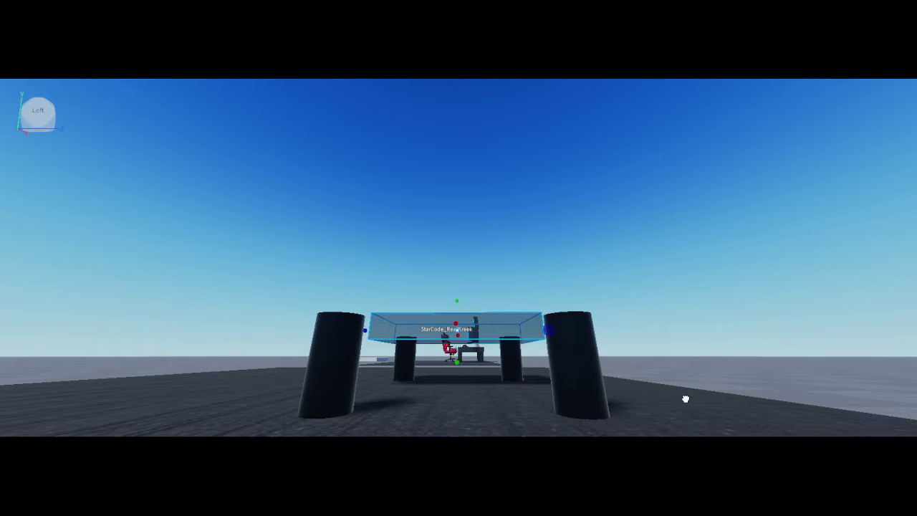
drag(685, 398, 684, 398)
Stretch the tabletop lengthwise until it covers all four legs with a slight overhang at the end
right_drag(575, 380, 497, 180)
scroll(497, 179, down, 2)
drag(447, 217, 683, 230)
key(a)
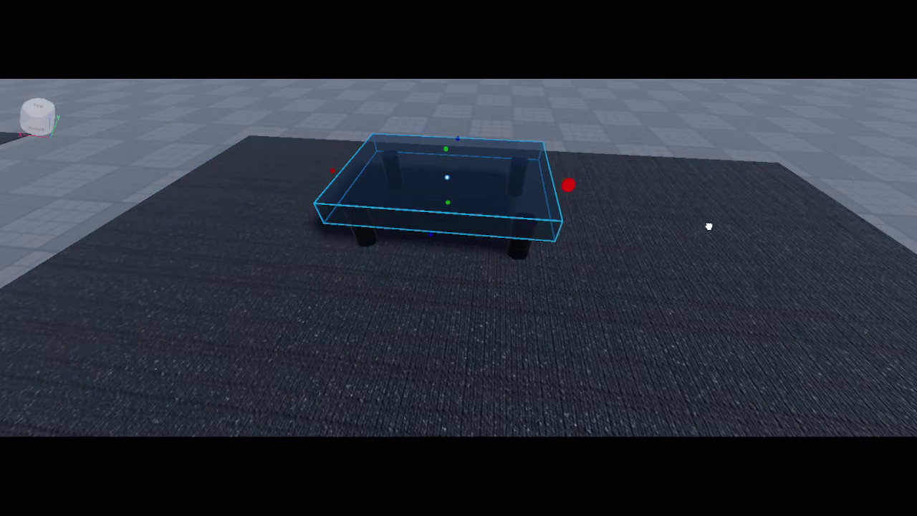
right_drag(709, 226, 678, 298)
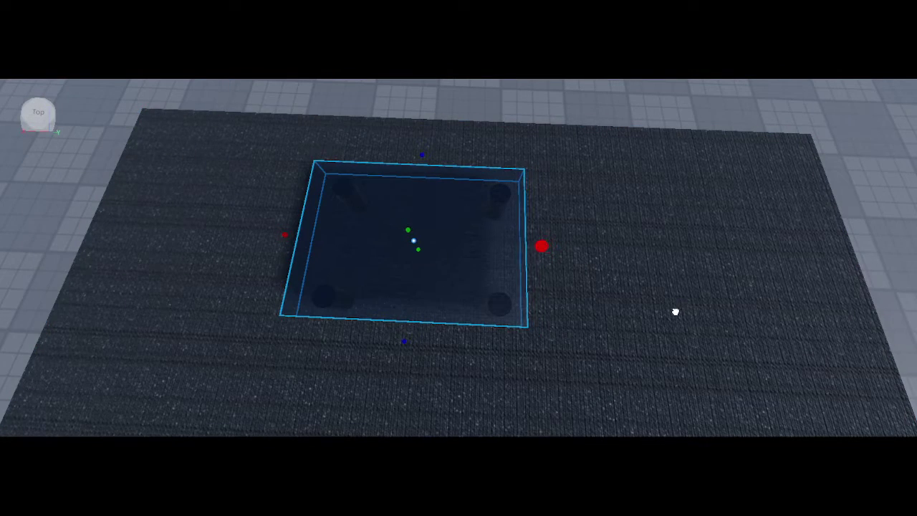
drag(675, 311, 677, 306)
key(s)
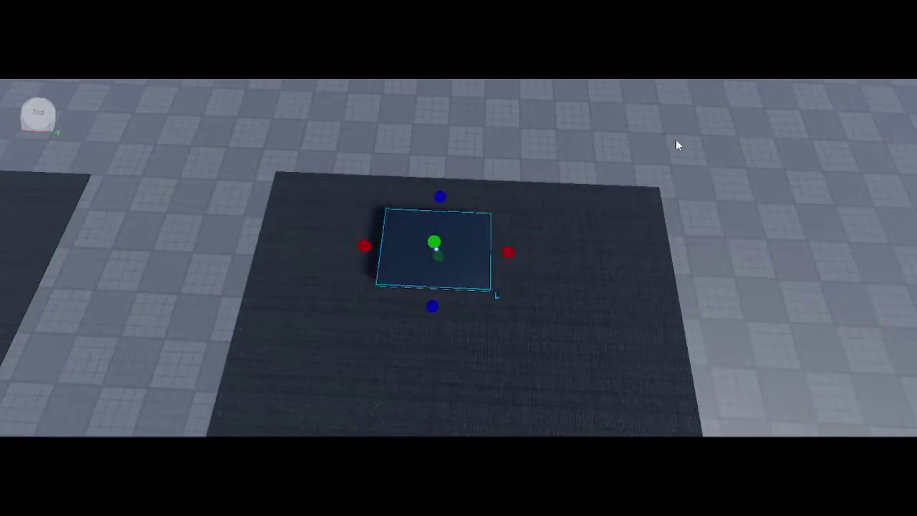
Examine the reference desk from several angles, including its monitors, monitor stand and desk accessories
click(675, 140)
key(w)
right_drag(676, 139, 667, 144)
key(d)
key(a)
key(w)
key(s)
key(w)
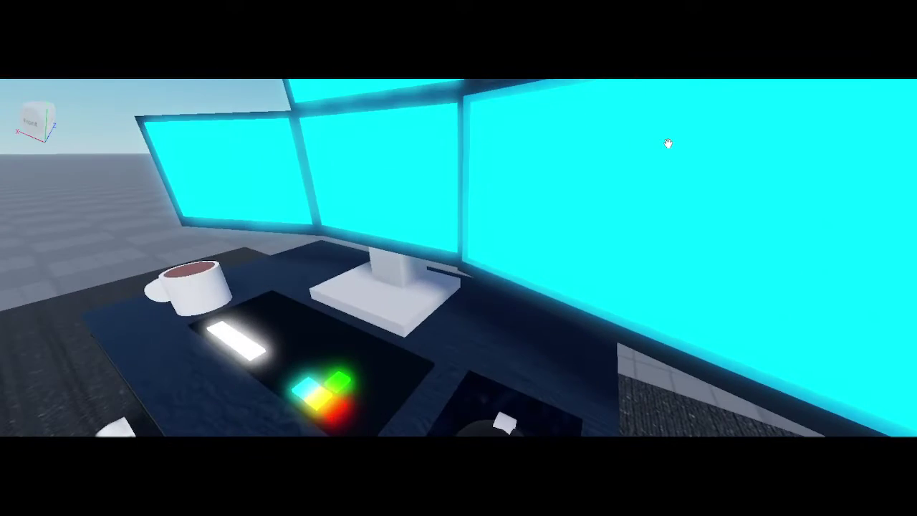
scroll(571, 214, down, 2)
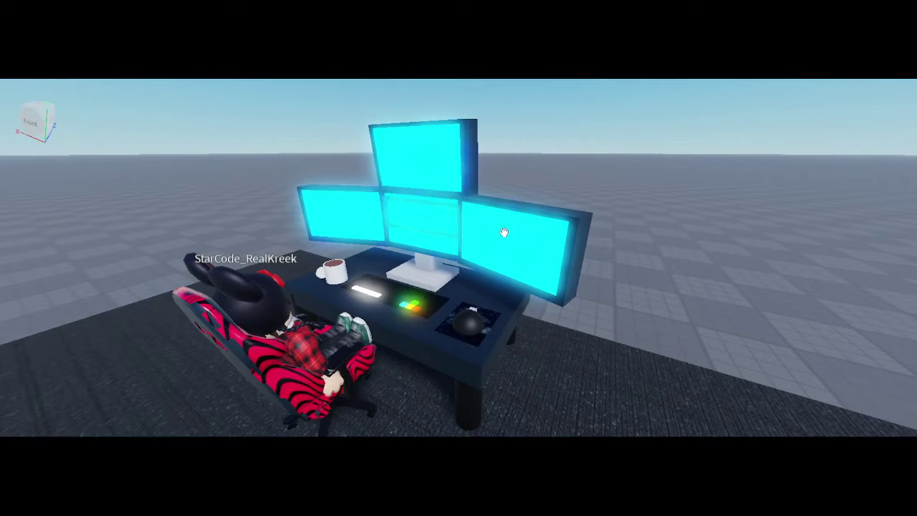
scroll(845, 364, down, 1)
scroll(845, 362, up, 2)
right_drag(845, 362, 844, 361)
scroll(824, 361, down, 5)
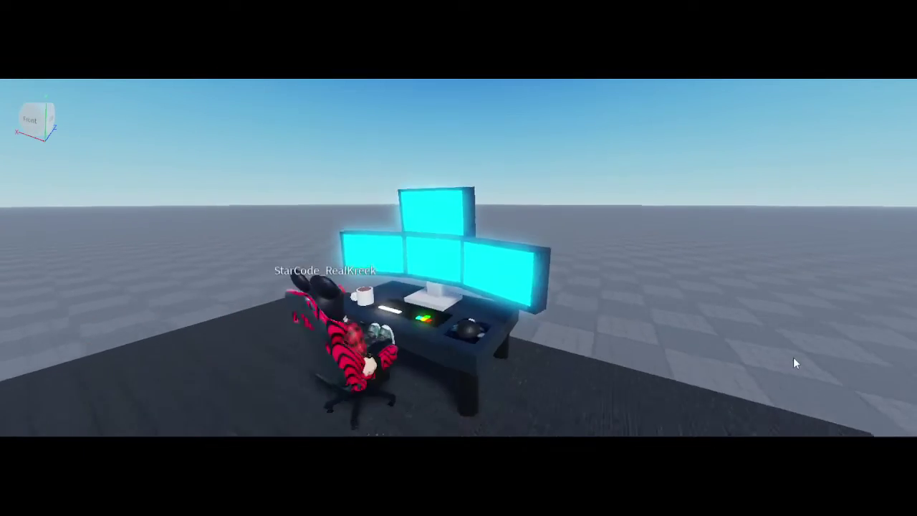
middle_drag(575, 326, 865, 296)
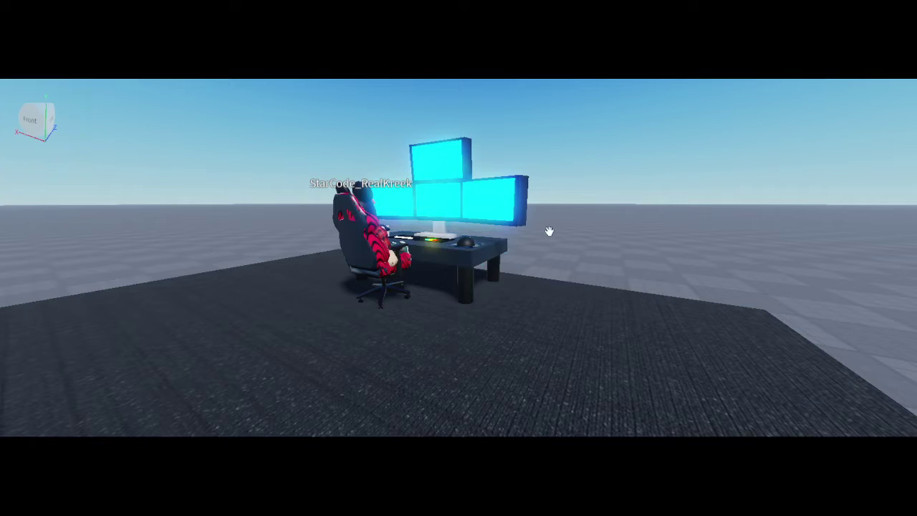
scroll(865, 295, up, 2)
right_drag(865, 296, 849, 304)
scroll(850, 304, down, 2)
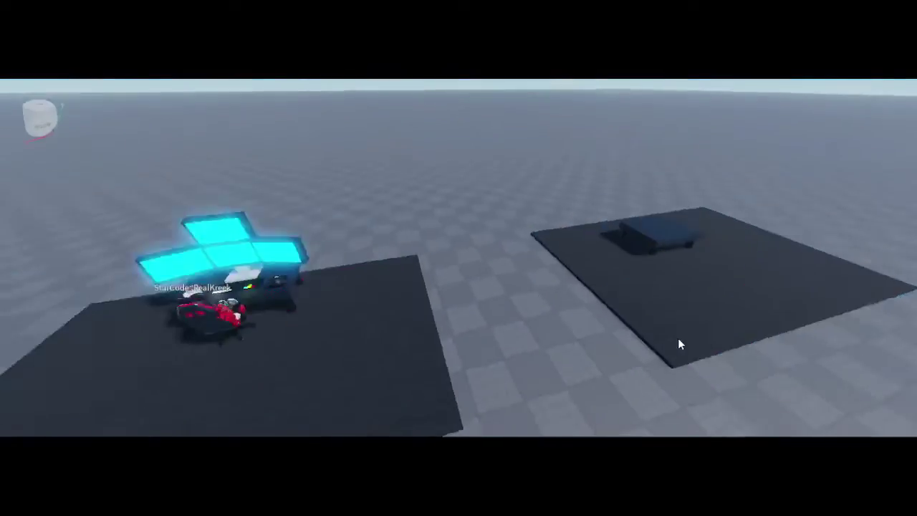
Insert a white block part on the dark floor beside the new desk for the monitor stand
scroll(678, 338, down, 10)
key(s)
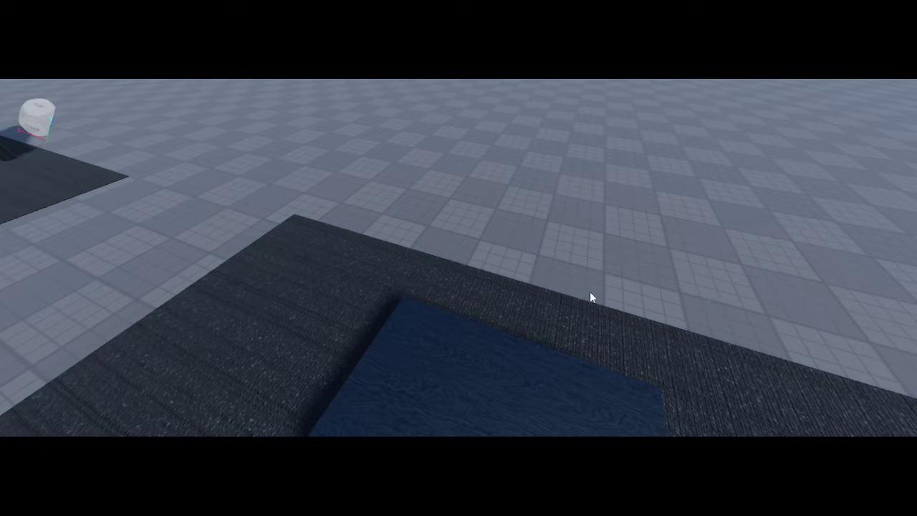
key(s)
right_drag(618, 303, 638, 218)
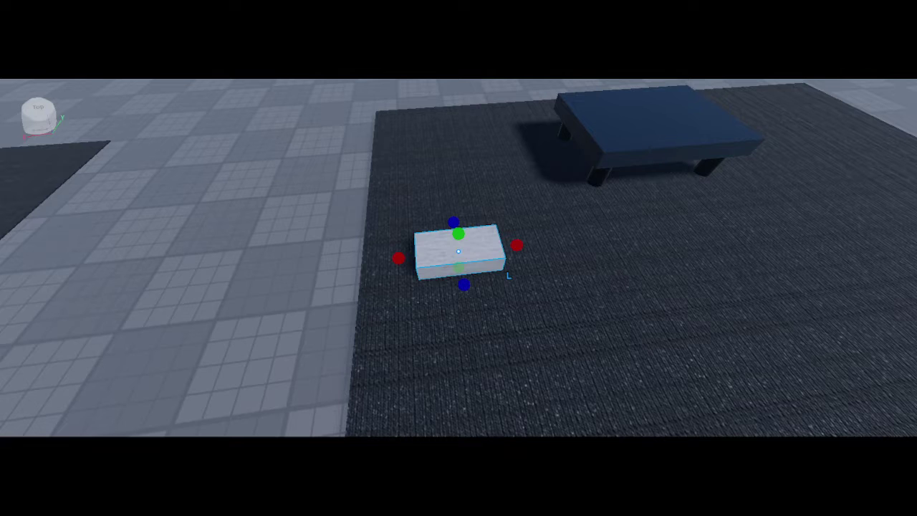
right_drag(309, 209, 308, 209)
key(d)
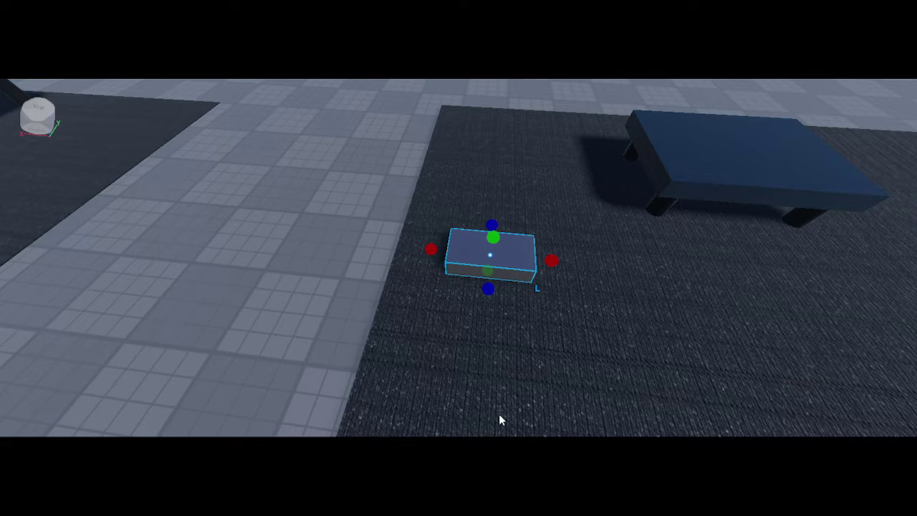
click(506, 316)
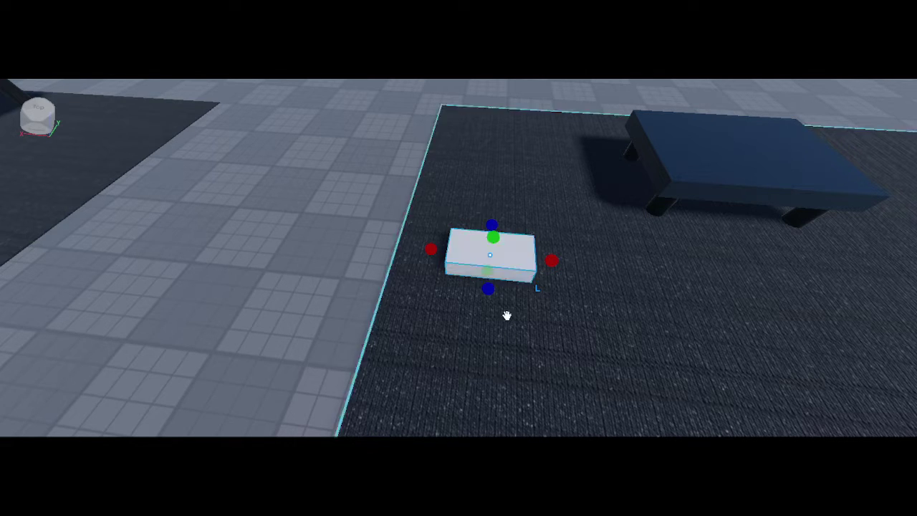
click(399, 317)
click(491, 256)
Move the white block onto the tabletop and position it near the middle of the rear edge
right_drag(569, 304, 574, 306)
drag(573, 306, 542, 251)
right_drag(542, 252, 556, 184)
click(510, 159)
click(606, 217)
scroll(606, 217, down, 5)
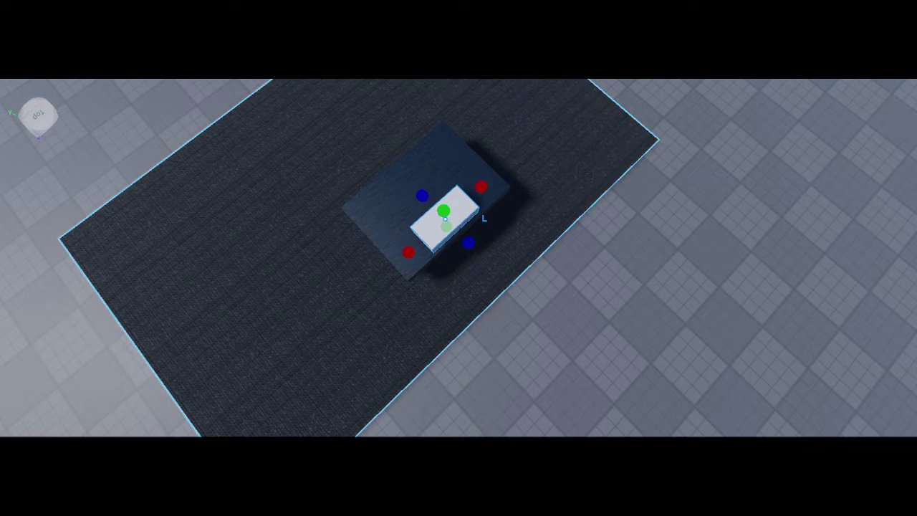
scroll(548, 225, up, 3)
mouse_move(549, 225)
mouse_down()
mouse_move(566, 220)
mouse_move(557, 231)
mouse_up()
right_drag(554, 235, 537, 230)
drag(451, 211, 477, 213)
scroll(477, 213, down, 4)
right_drag(477, 214, 451, 197)
key(w)
mouse_move(530, 347)
right_down()
mouse_move(559, 333)
mouse_move(537, 335)
right_up()
key(w)
key(w)
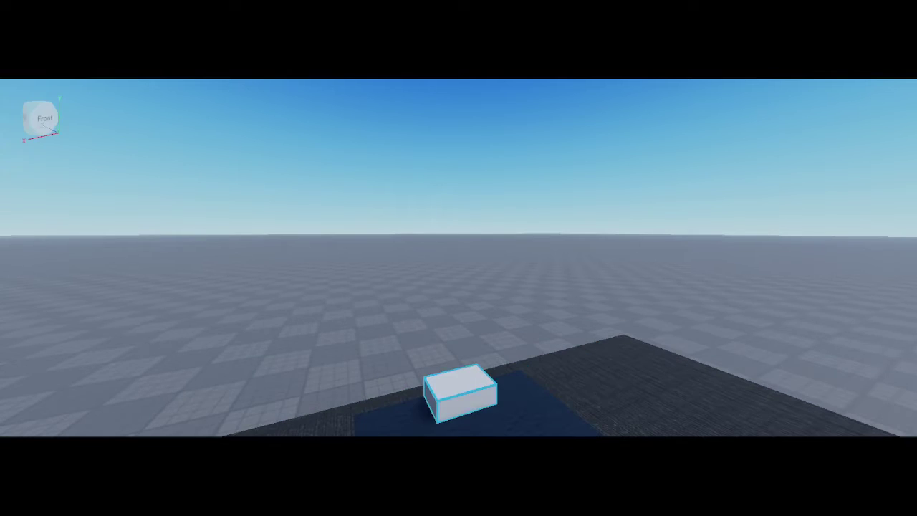
Scale the white block into a thin, nearly square slab as the monitor stand's base
click(459, 393)
right_drag(640, 315, 644, 323)
key(w)
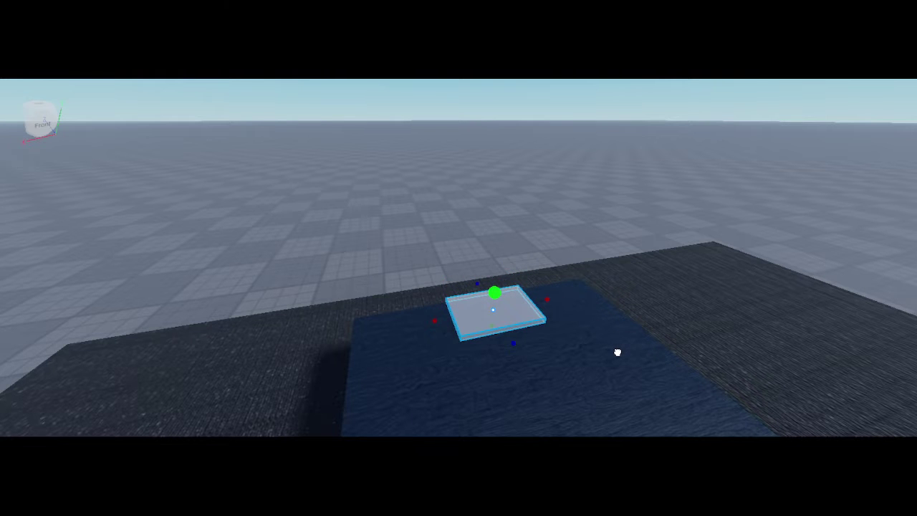
drag(618, 351, 619, 354)
right_drag(707, 257, 707, 257)
click(707, 257)
key(s)
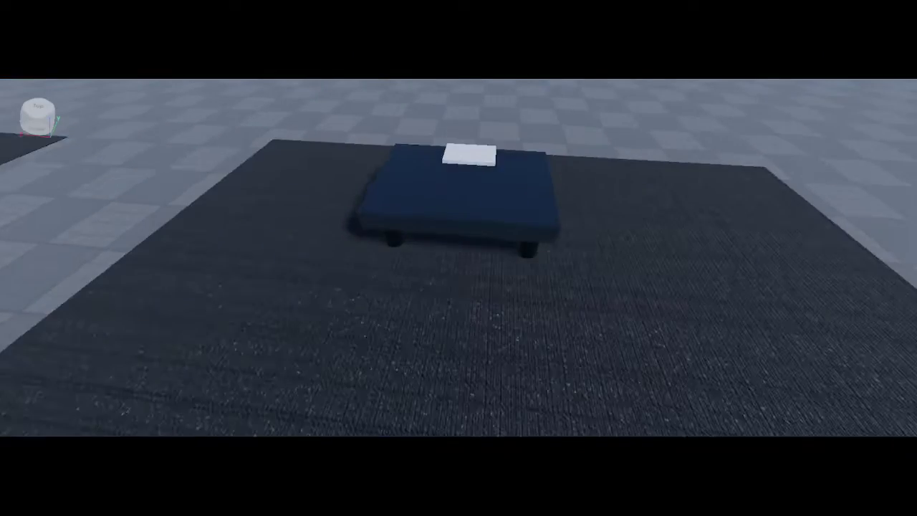
Scale a second, upright white block beside the desk's floor into a short, narrow post
key(s)
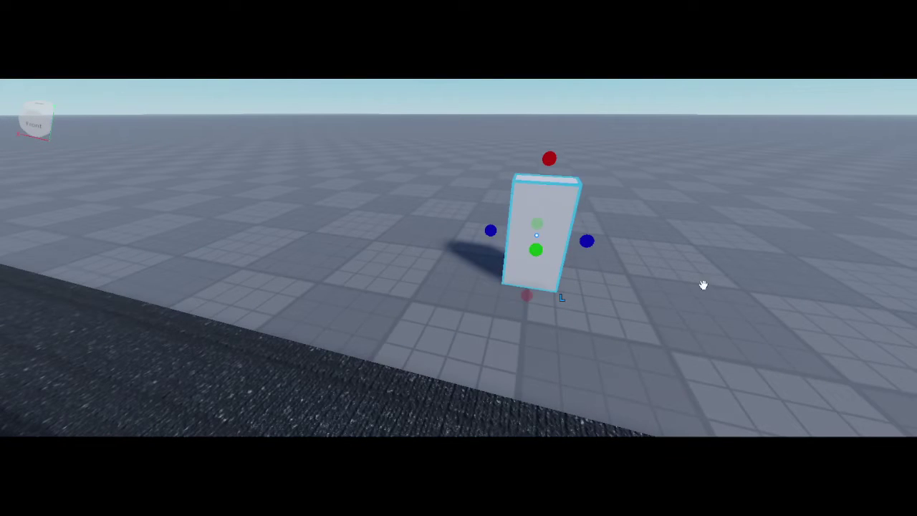
drag(703, 285, 692, 288)
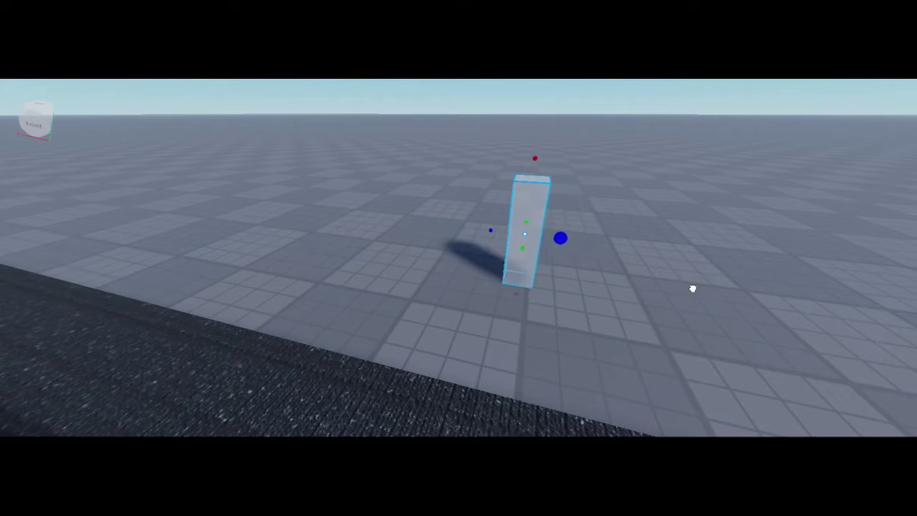
drag(659, 178, 643, 244)
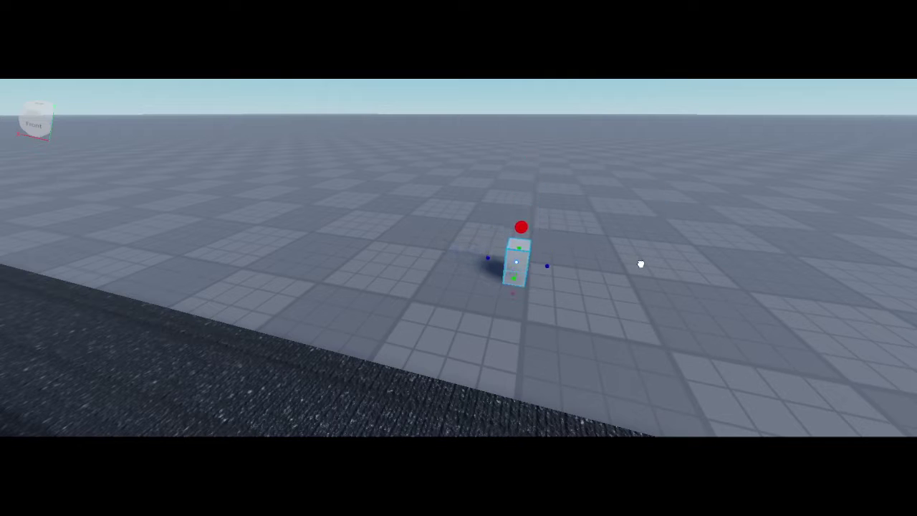
right_drag(639, 263, 637, 263)
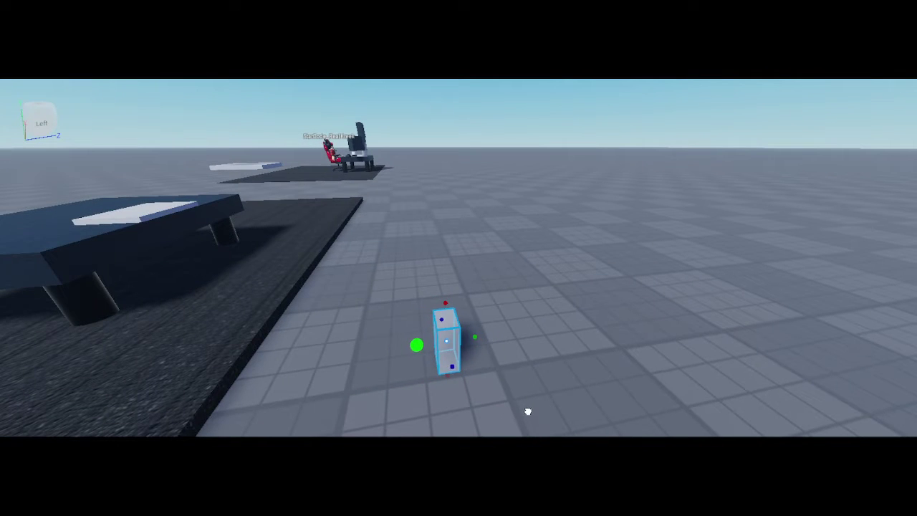
Move the white post from beside the floor onto the stand base on the tabletop
right_drag(639, 344, 580, 373)
key(s)
click(644, 252)
key(a)
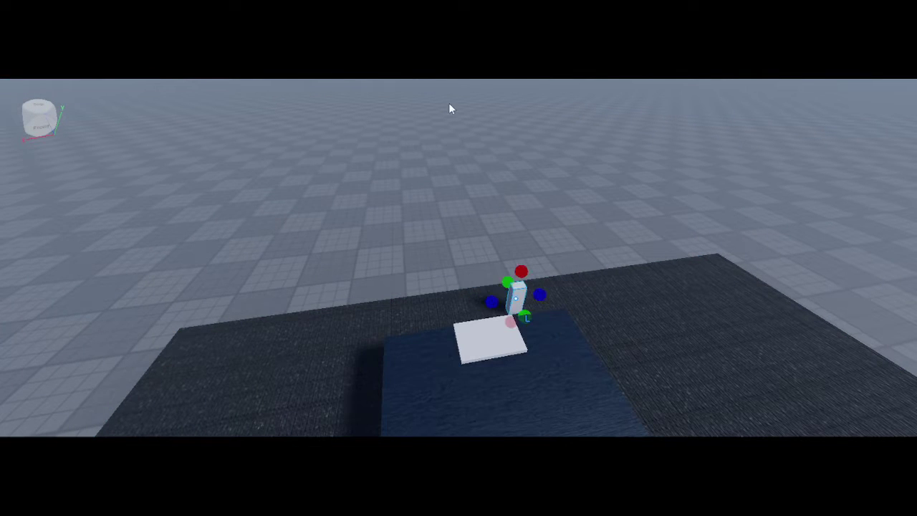
drag(643, 363, 605, 394)
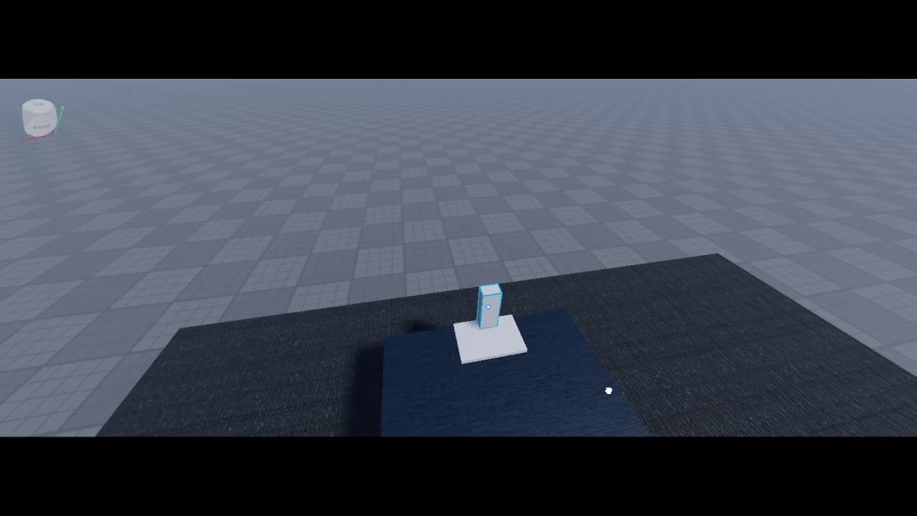
click(654, 223)
Adjust the post's position so it stands midway across the rear part of the base
key(s)
right_drag(653, 223, 653, 222)
key(w)
key(s)
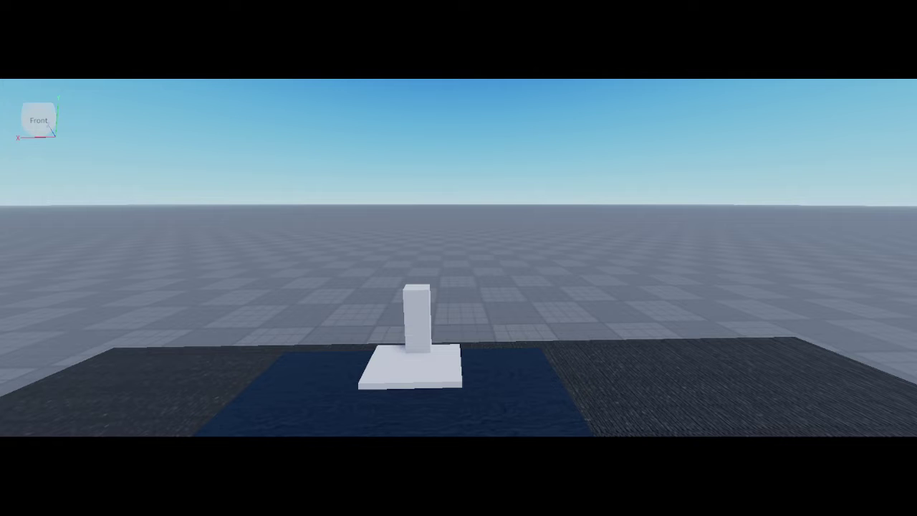
drag(535, 378, 532, 401)
key(w)
right_drag(526, 401, 532, 401)
drag(532, 401, 532, 380)
key(s)
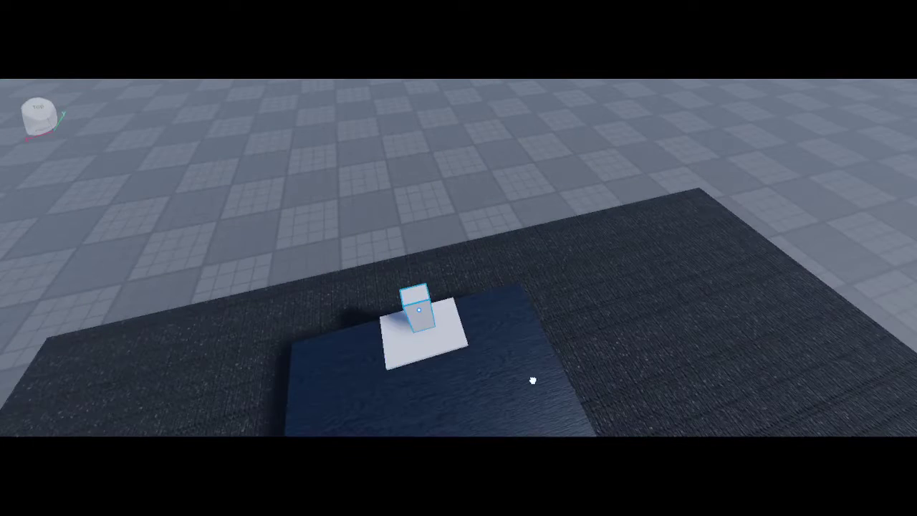
Fine-tune the post's placement on the stand base with the Move tool from the side view
click(416, 145)
right_drag(416, 146, 416, 146)
key(a)
key(d)
key(w)
key(s)
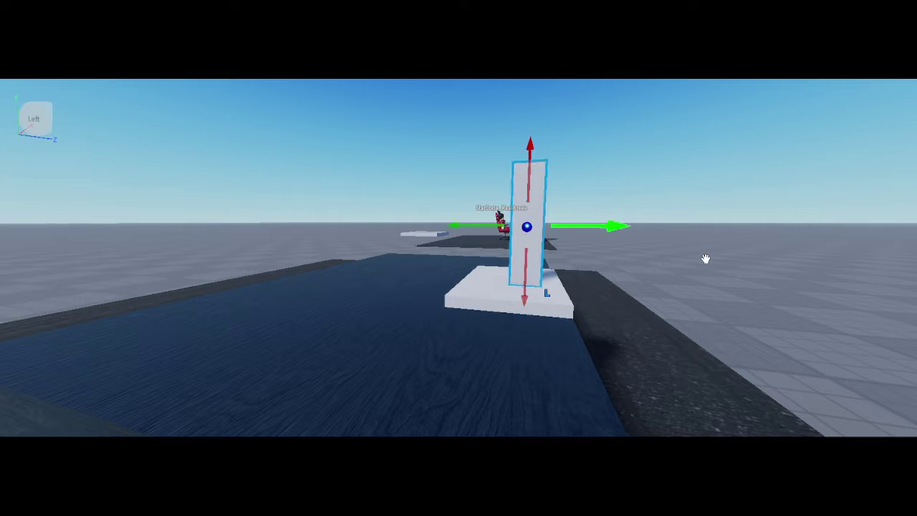
drag(721, 262, 722, 262)
key(d)
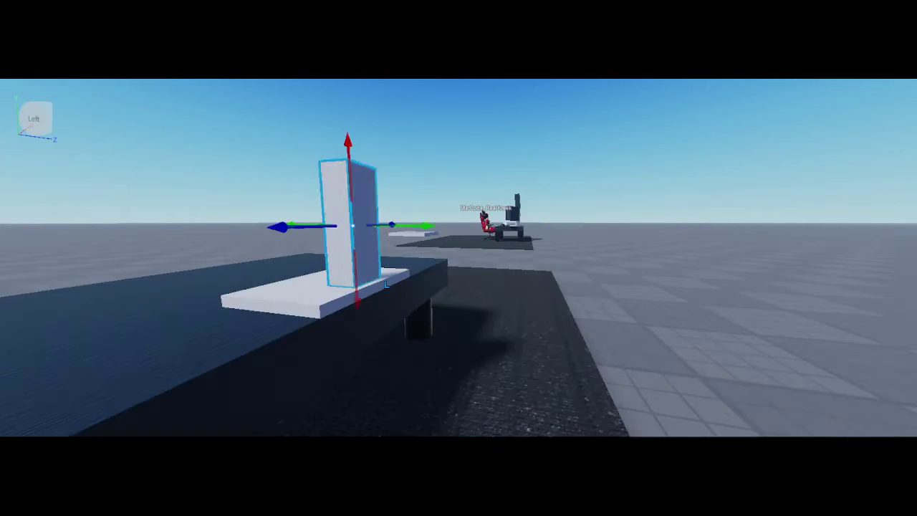
Check the placement of the stand base and post on the desk from the front and above
key(w)
right_drag(722, 262, 722, 262)
key(s)
key(w)
key(s)
key(w)
key(s)
key(w)
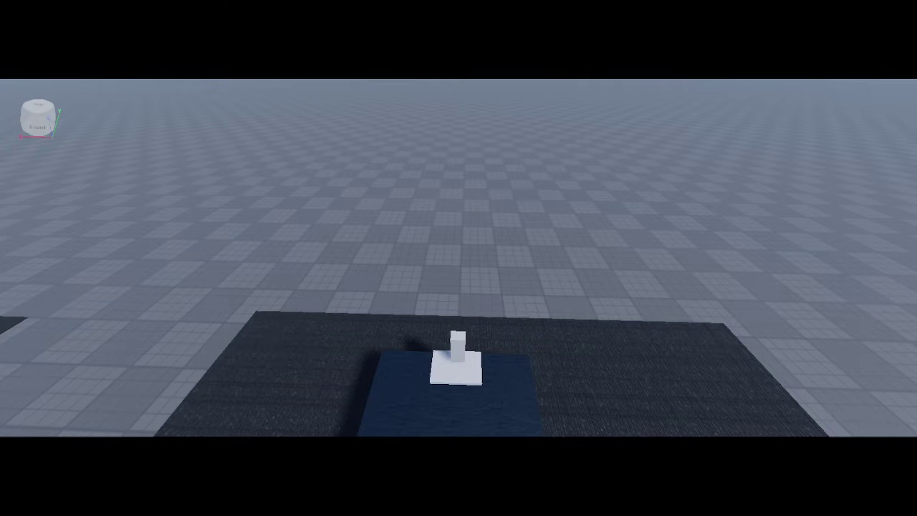
key(a)
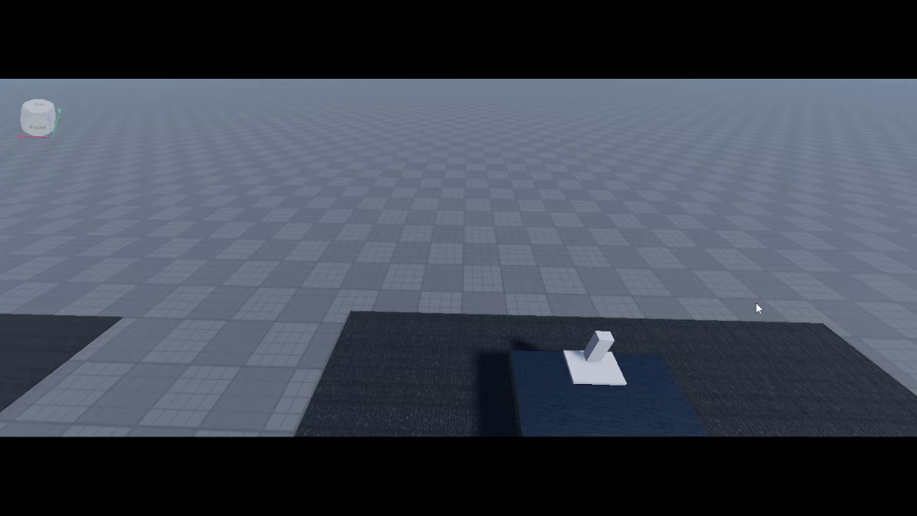
Insert a dark blue block part beside the tabletop's rear corner for the monitor
key(s)
right_drag(756, 302, 749, 288)
key(w)
key(s)
key(d)
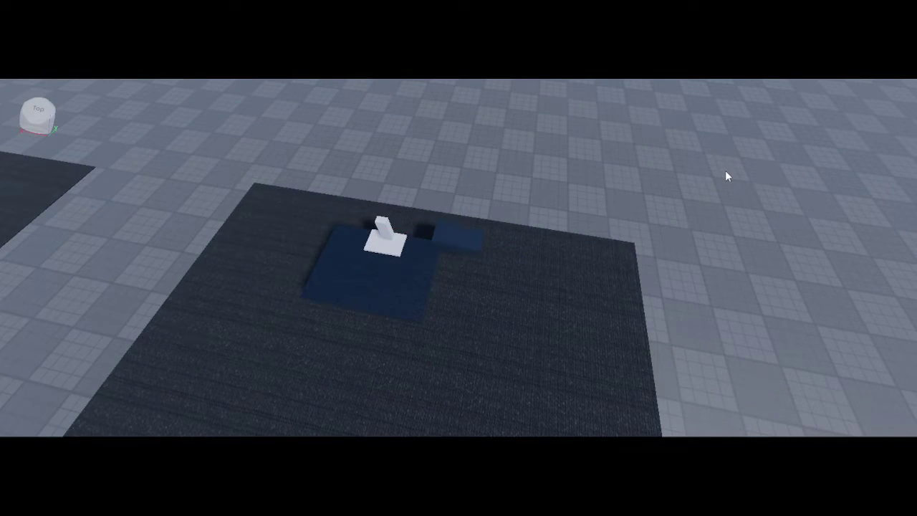
key(w)
right_drag(726, 171, 714, 170)
key(s)
Move the dark blue block over the tabletop to just in front of the stand post
right_drag(615, 311, 532, 428)
key(d)
key(w)
key(s)
drag(571, 363, 566, 361)
key(a)
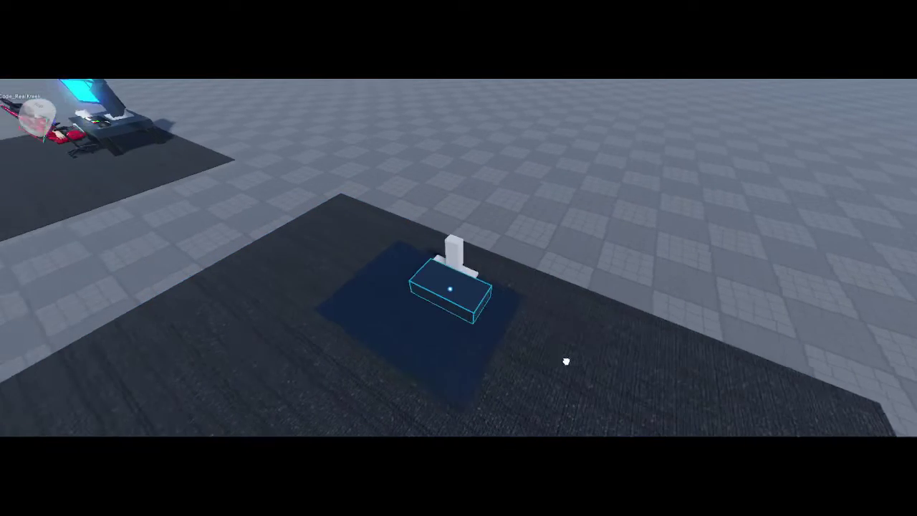
right_drag(566, 361, 565, 364)
key(w)
Rotate the dark blue block upright and place it on top of the stand post, ready for moving
drag(566, 361, 525, 297)
key(t)
key(ctrl+2)
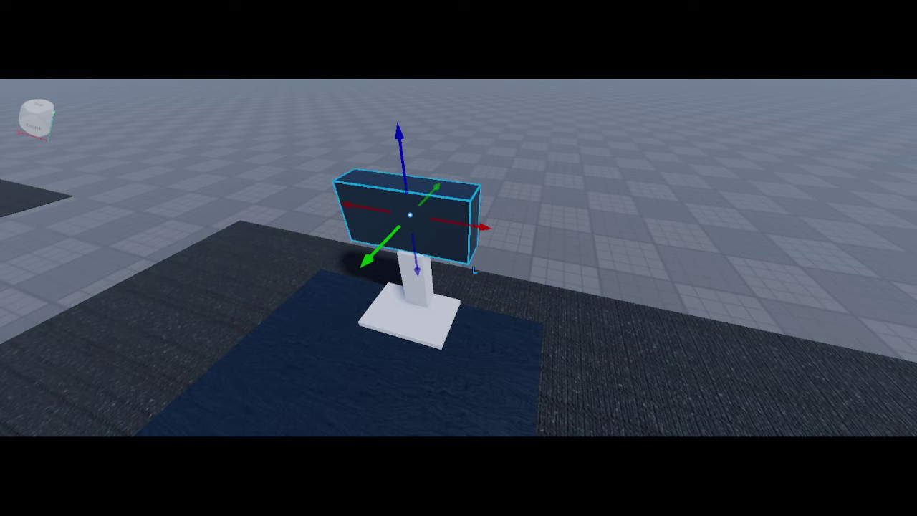
Move the dark blue block to the front of the stand post and lower it to overlap the post's upper part
key(ctrl+1)
key(a)
drag(511, 246, 618, 302)
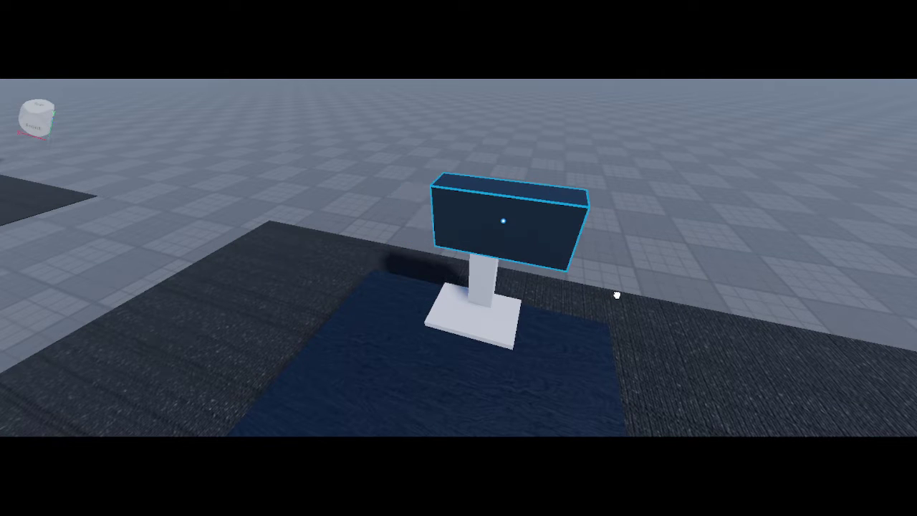
key(ctrl+2)
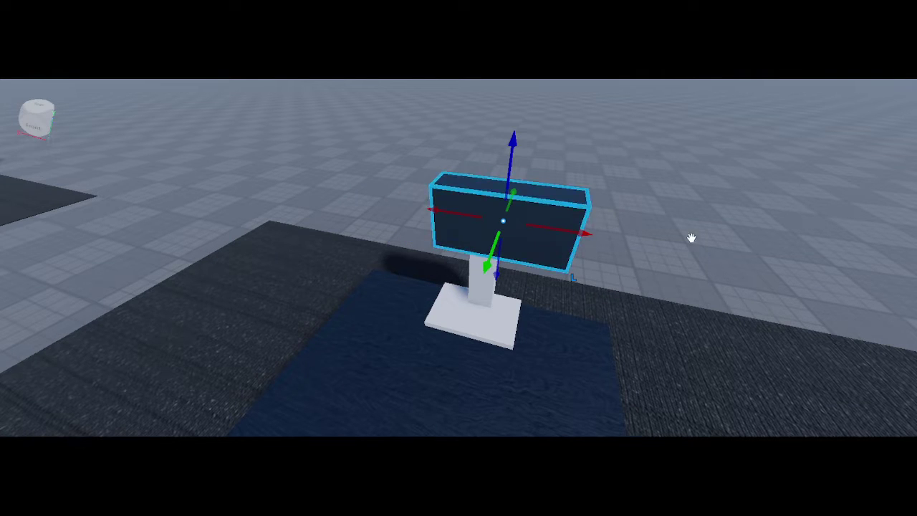
drag(571, 201, 625, 331)
drag(619, 365, 633, 386)
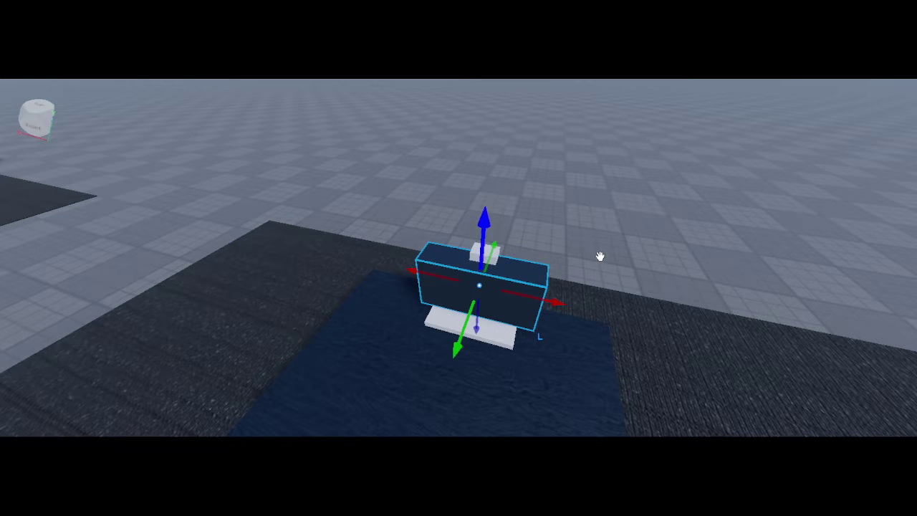
key(ctrl+z)
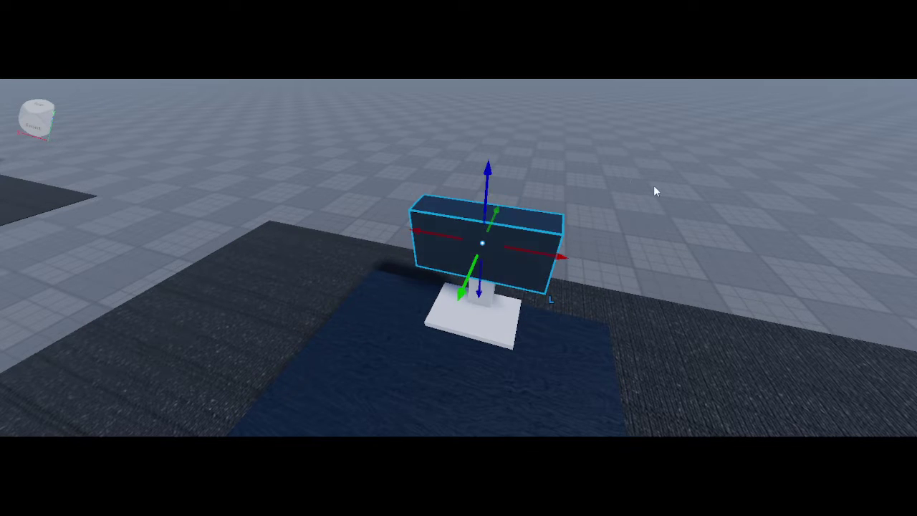
Extend the dark blue block's lower edge downward over the front of the stand post to make the monitor taller
key(w)
right_drag(654, 188, 653, 187)
key(s)
key(w)
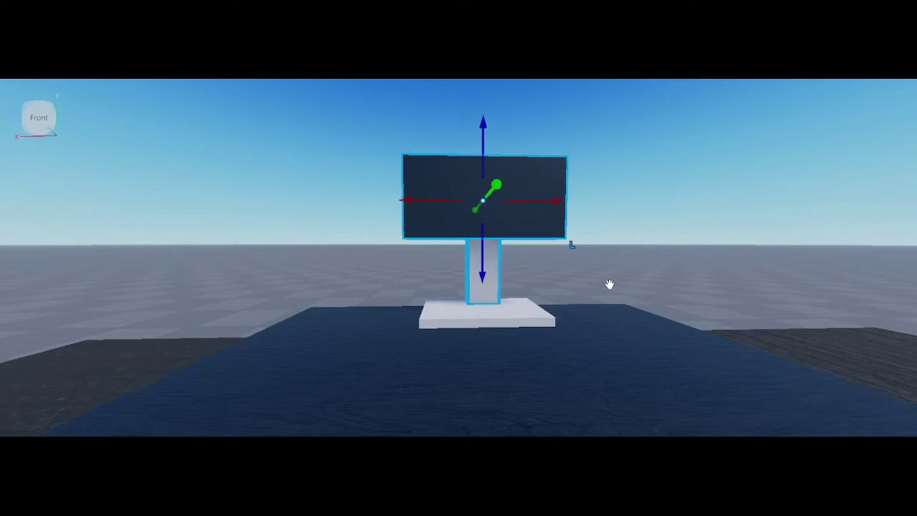
drag(604, 281, 604, 288)
key(d)
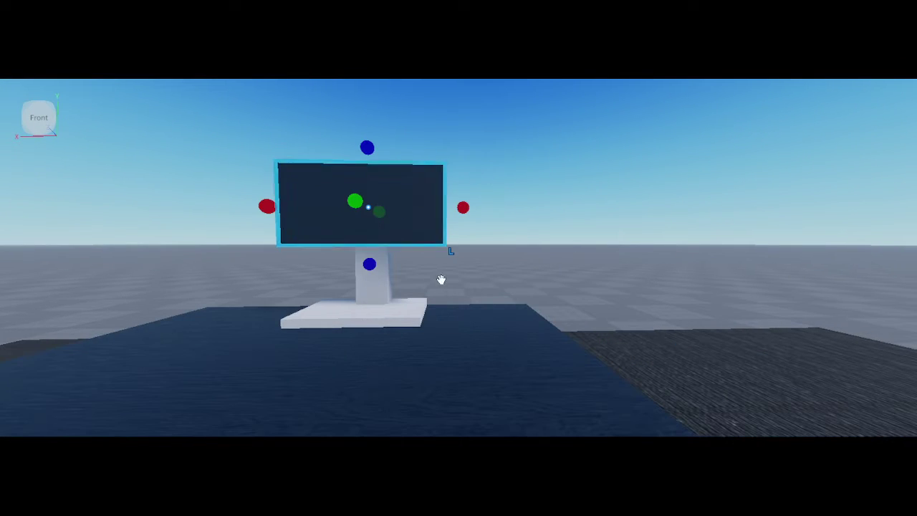
drag(464, 309, 467, 338)
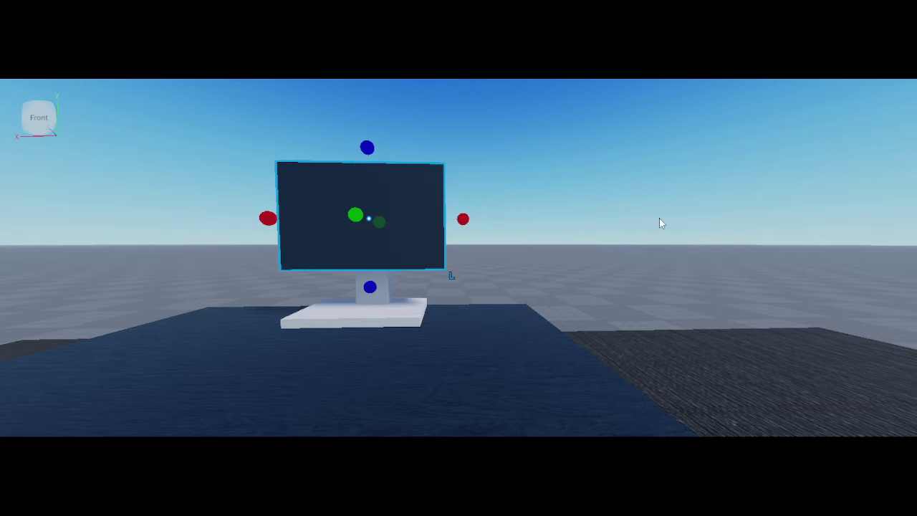
Examine the monitor block's position against the stand post from behind the desk
key(a)
right_drag(704, 217, 733, 214)
click(788, 183)
key(s)
right_drag(788, 182, 792, 181)
key(w)
key(d)
key(d)
key(a)
key(d)
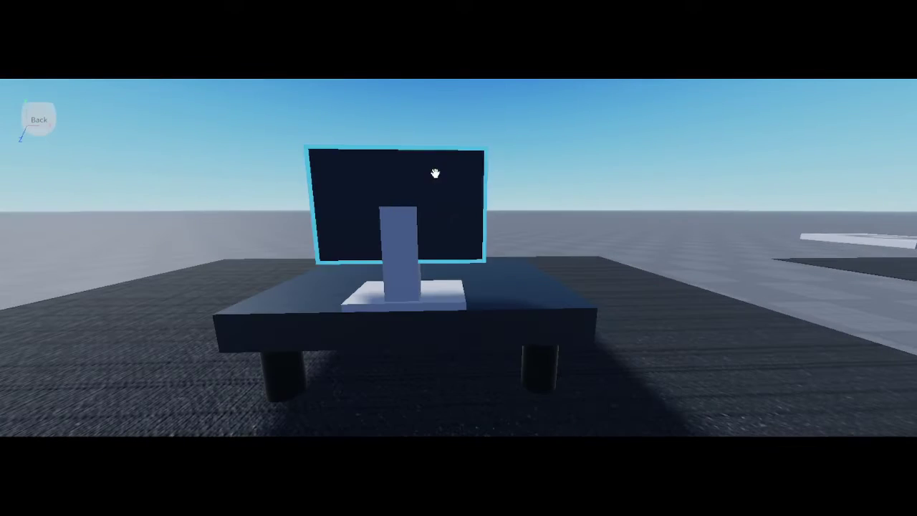
click(434, 174)
drag(383, 242, 383, 243)
key(s)
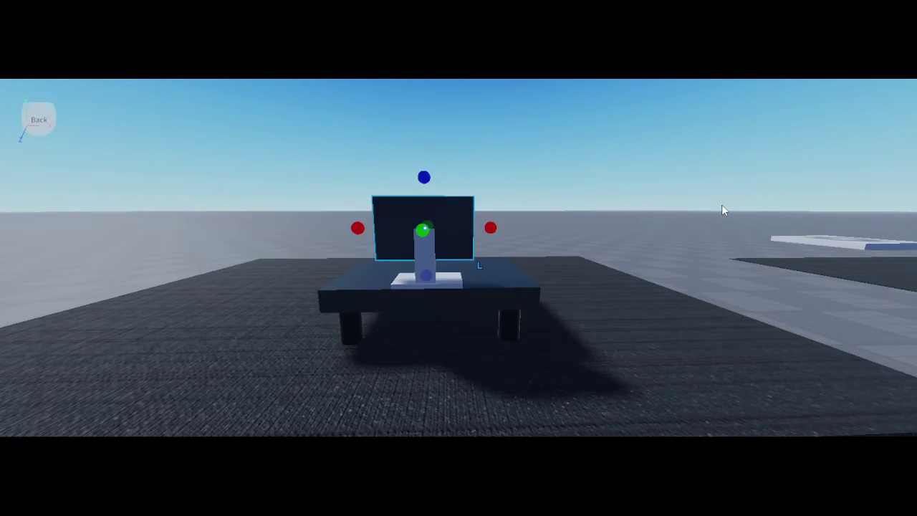
Fine-tune the width of the white stand base from behind so that it lines up better with the post
key(w)
right_drag(722, 205, 722, 206)
click(721, 205)
key(s)
scroll(722, 205, up, 5)
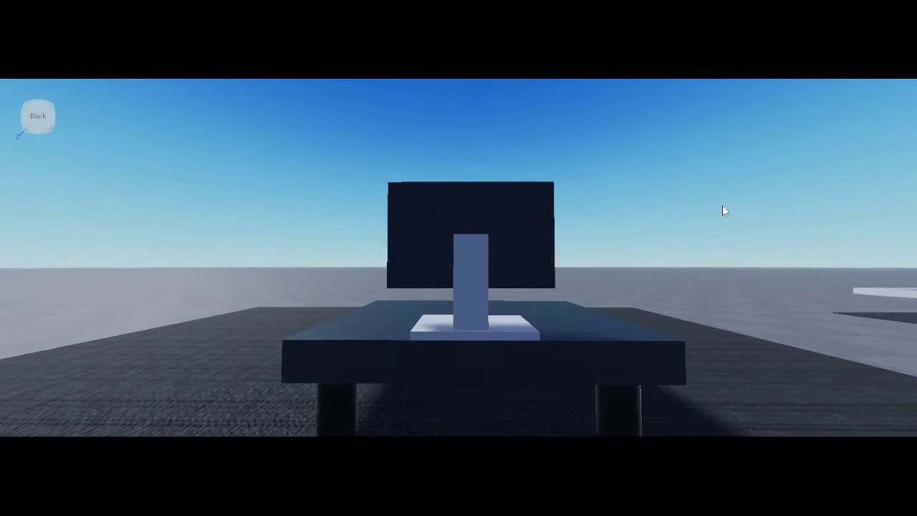
click(536, 388)
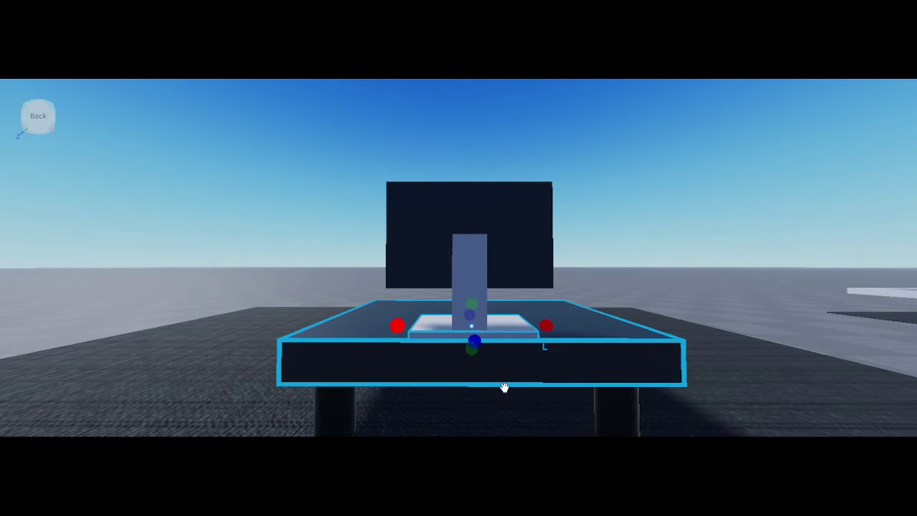
drag(504, 387, 498, 387)
click(898, 268)
scroll(898, 268, down, 5)
key(w)
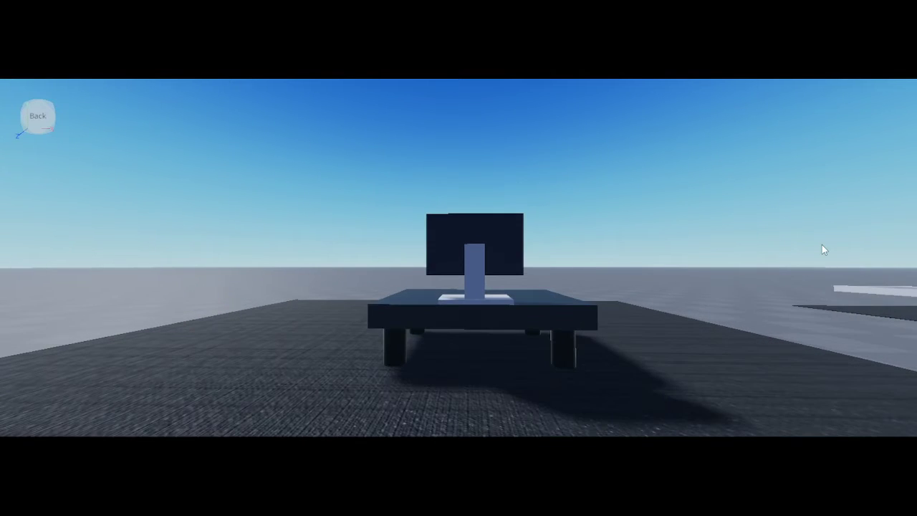
key(w)
right_drag(612, 428, 612, 401)
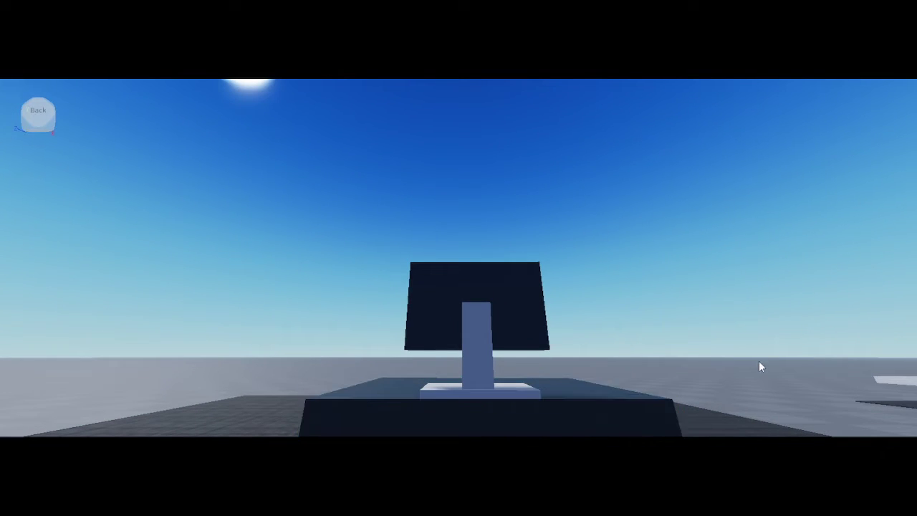
click(527, 392)
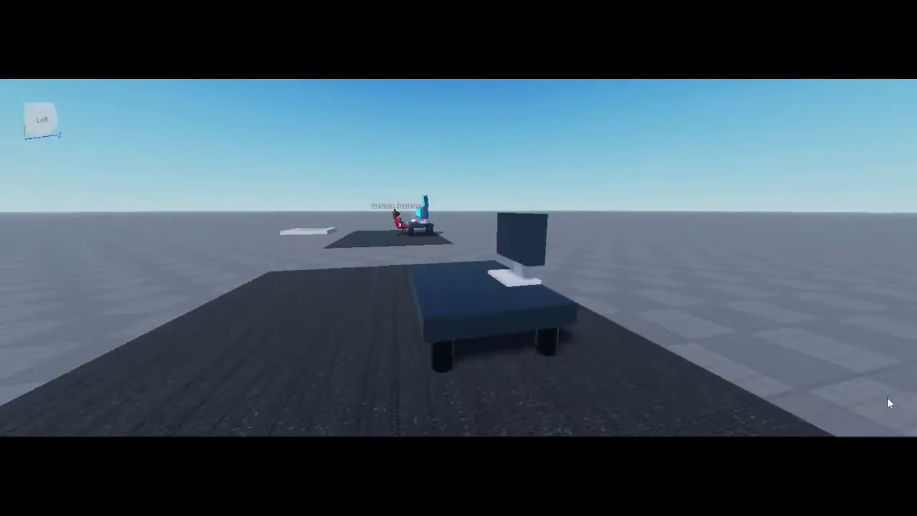
Fine-tune the dark blue monitor block from the side of the desk
key(a)
right_drag(887, 397, 888, 396)
key(w)
click(528, 249)
drag(507, 206, 508, 201)
click(817, 251)
Compare the new desk and monitor with the existing desk setup, viewed from the front of the floor
key(s)
key(w)
right_drag(781, 158, 778, 164)
key(s)
key(w)
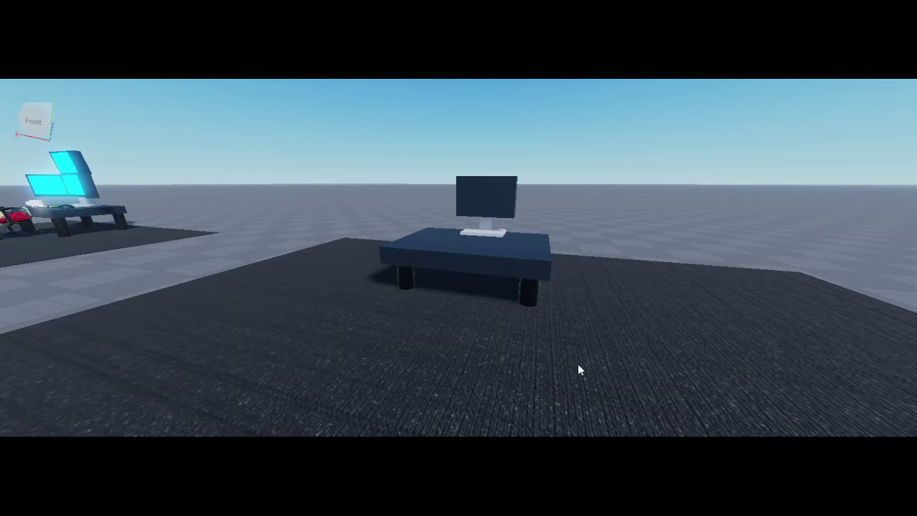
key(w)
right_drag(603, 203, 602, 203)
key(s)
key(w)
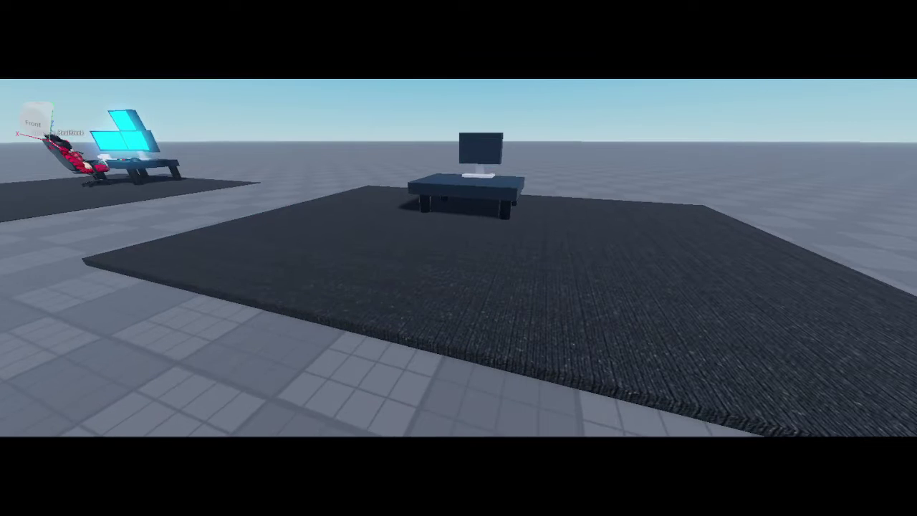
Insert a new block part on the dark floor in front of the desk for the monitor's screen
click(630, 65)
key(d)
right_drag(828, 180, 827, 180)
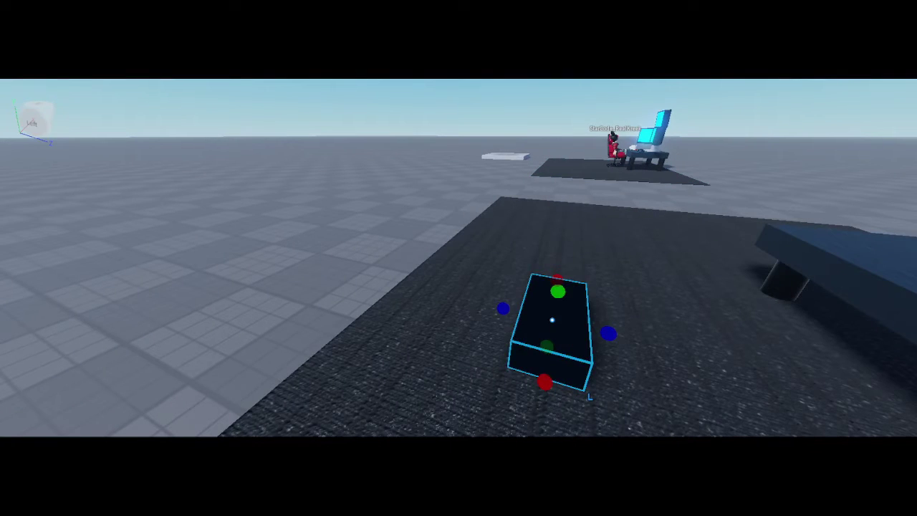
click(777, 117)
key(a)
right_drag(856, 184, 857, 186)
key(s)
click(857, 185)
key(w)
key(s)
Make the new block bright cyan and fit it upright over the front of the dark monitor block as its screen
click(487, 337)
drag(570, 346, 565, 363)
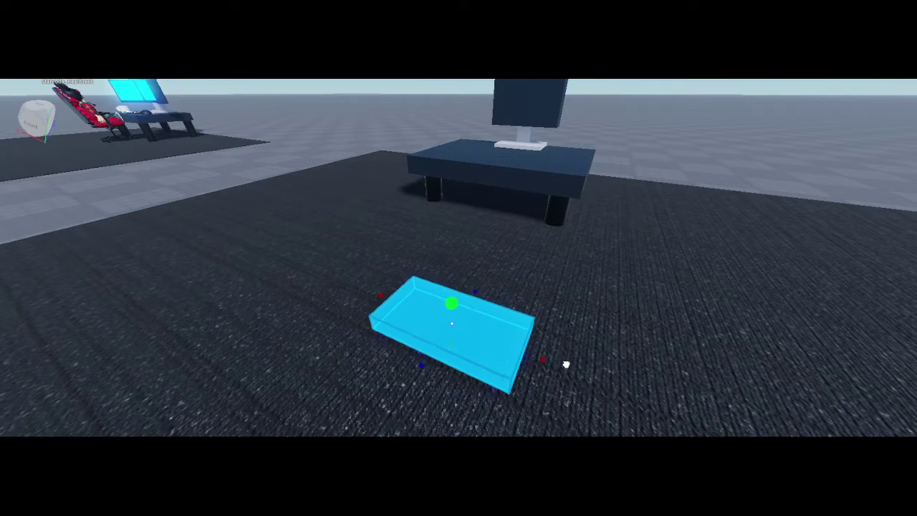
click(583, 409)
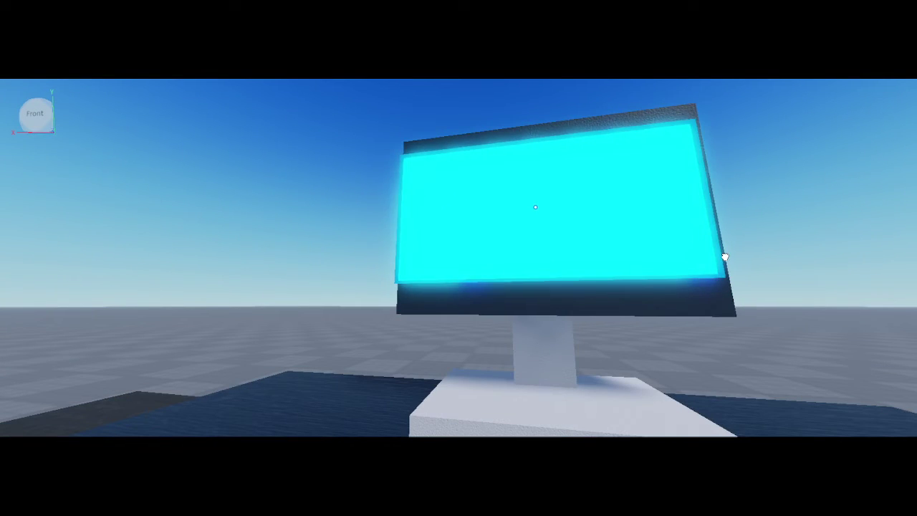
click(725, 255)
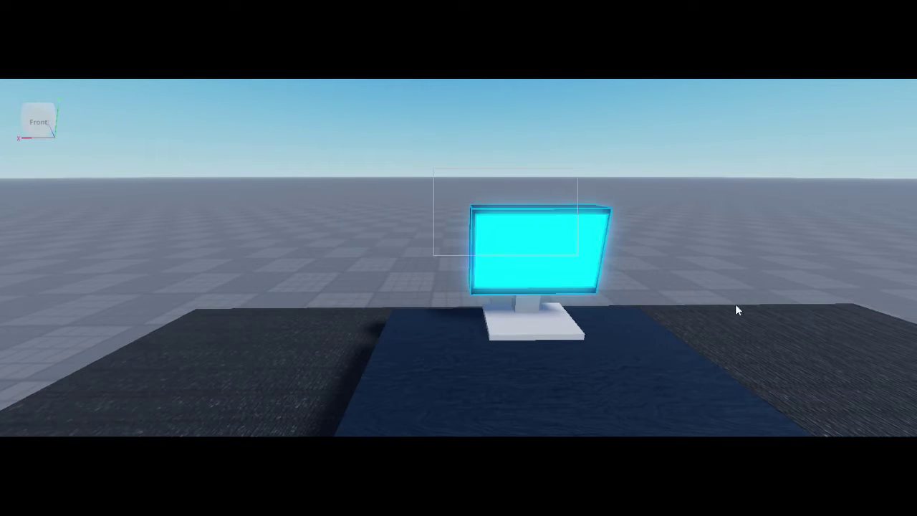
Select the monitor block together with its cyan screen and place a duplicate flush against its left edge
drag(735, 304, 782, 335)
click(909, 275)
right_drag(910, 275, 910, 275)
key(w)
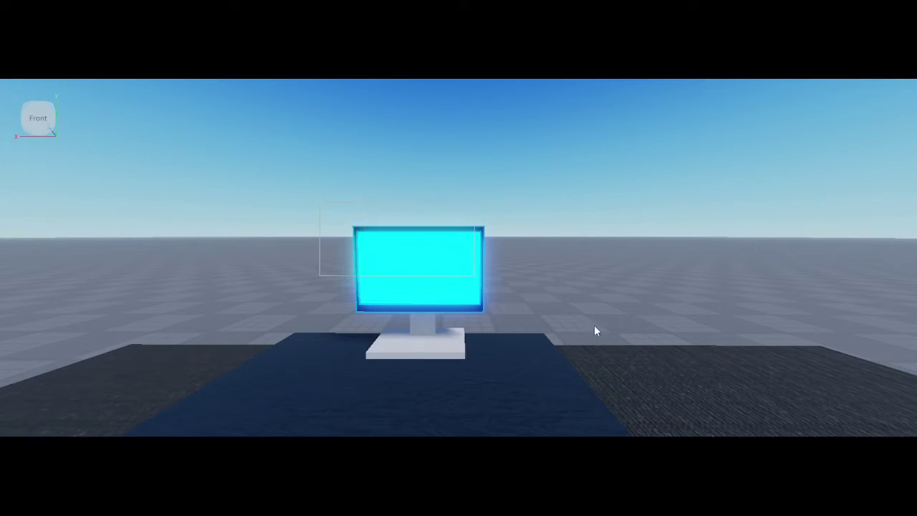
drag(594, 324, 637, 345)
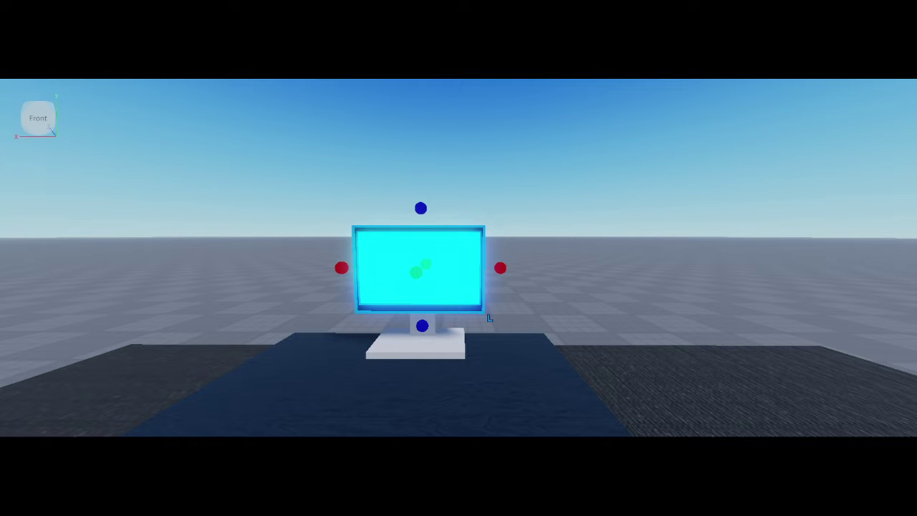
mouse_move(442, 322)
mouse_down()
mouse_move(348, 323)
mouse_move(427, 326)
mouse_up()
key(a)
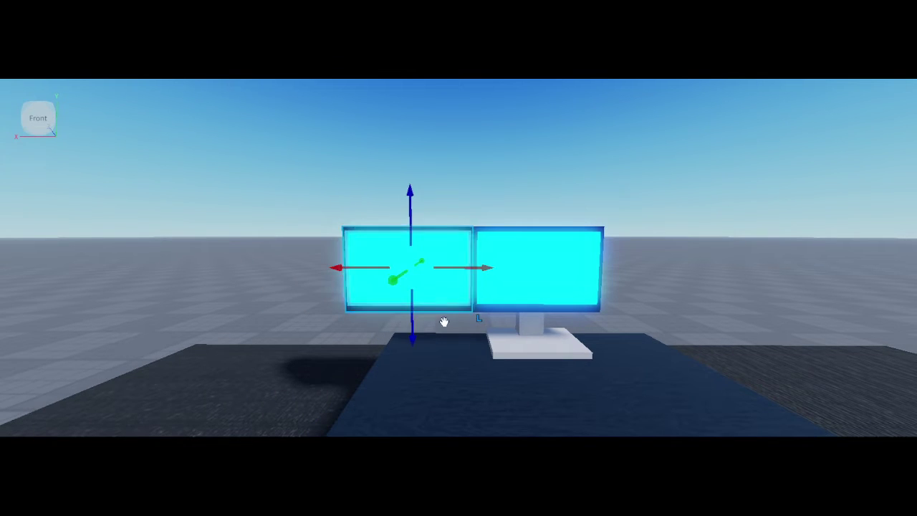
key(d)
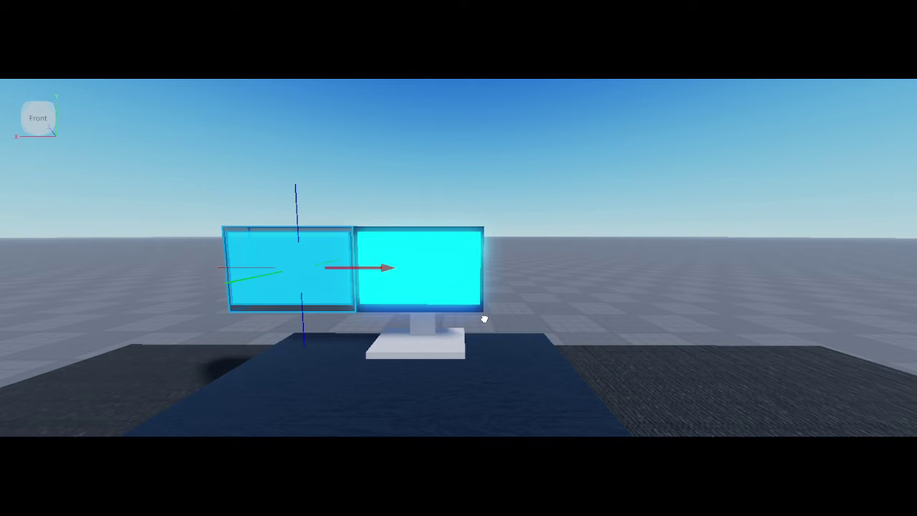
Duplicate the left monitor and move the copy flush against the right edge of the central monitor
key(ctrl+d)
drag(483, 320, 782, 343)
click(863, 289)
key(s)
key(w)
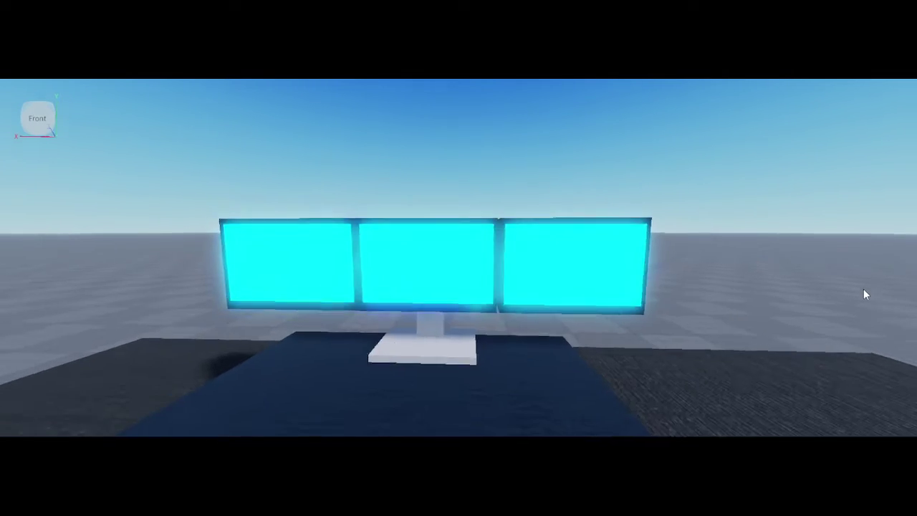
Examine the monitor arrangement on the existing desk setup and compare it with the new row of three monitors
right_drag(863, 289, 851, 304)
key(s)
key(w)
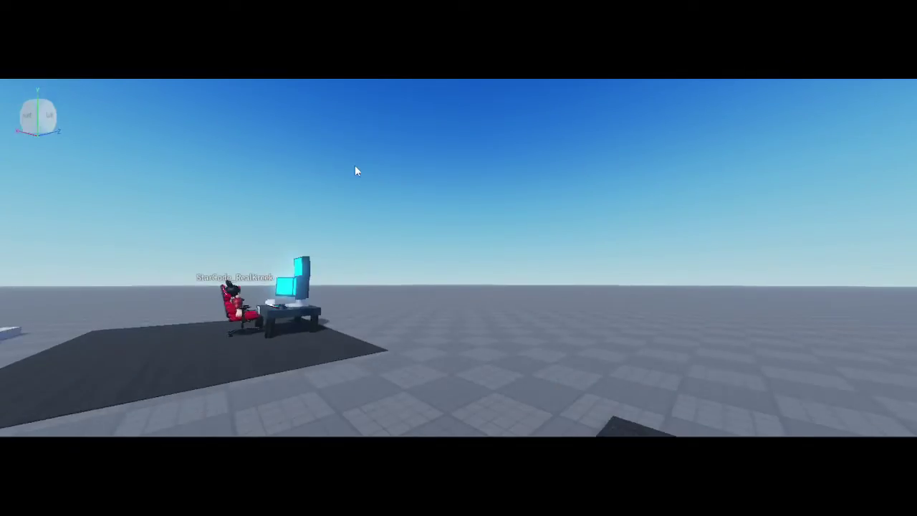
scroll(354, 166, up, 5)
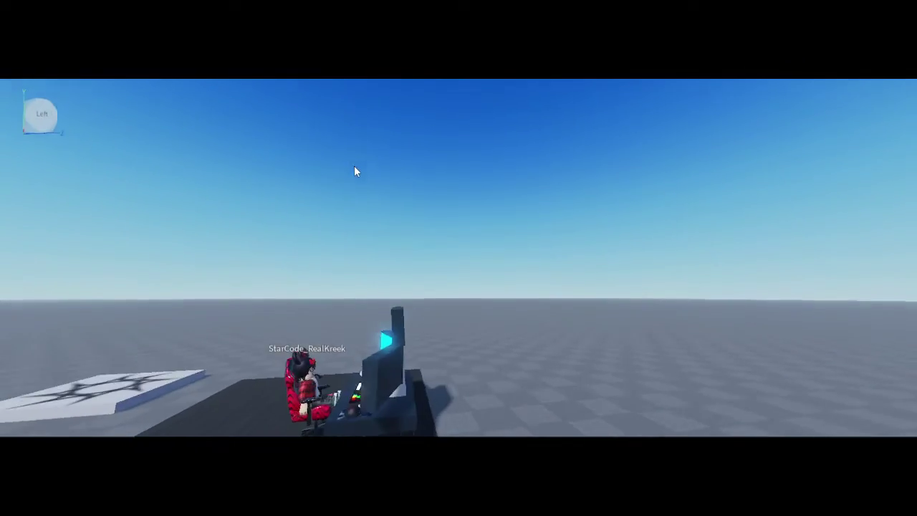
scroll(356, 170, down, 5)
right_drag(356, 170, 863, 230)
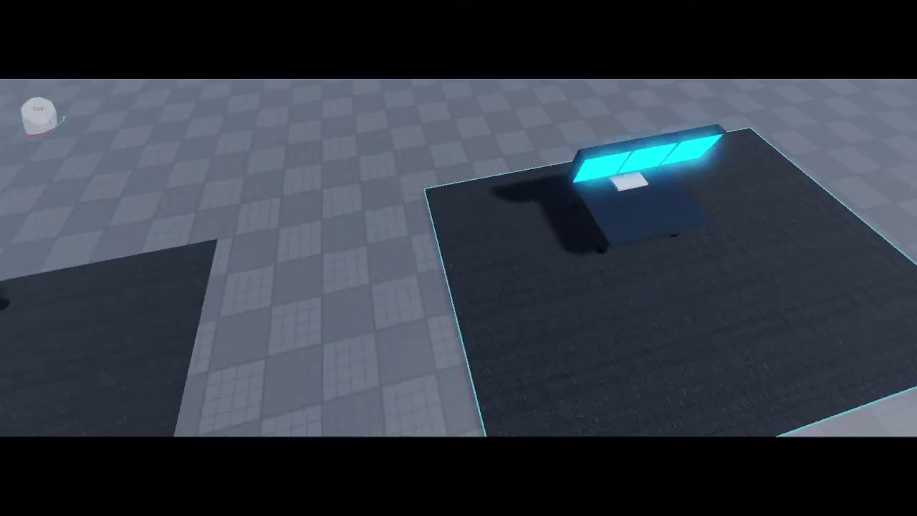
key(w)
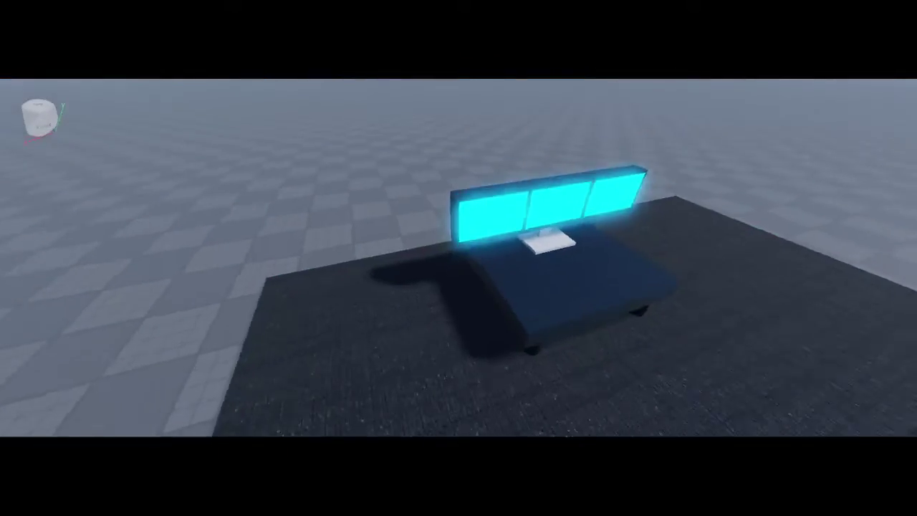
key(w)
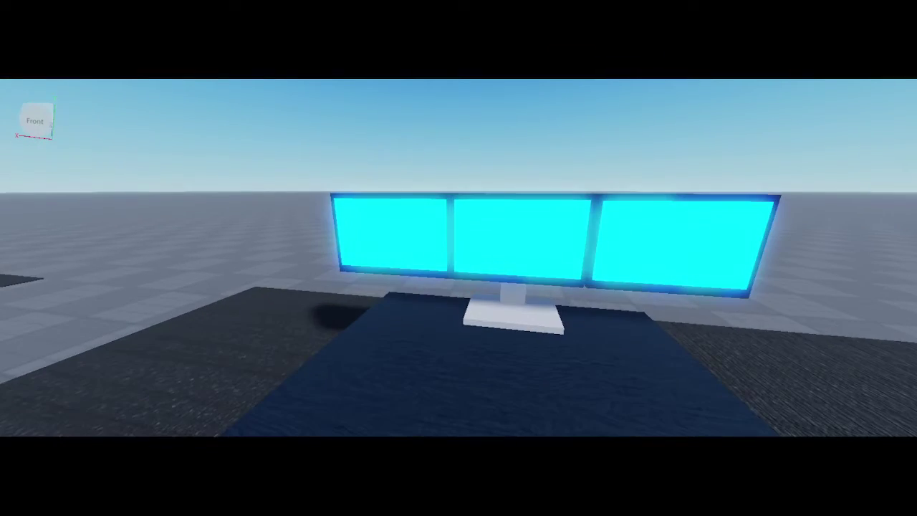
right_drag(275, 114, 291, 95)
key(w)
key(s)
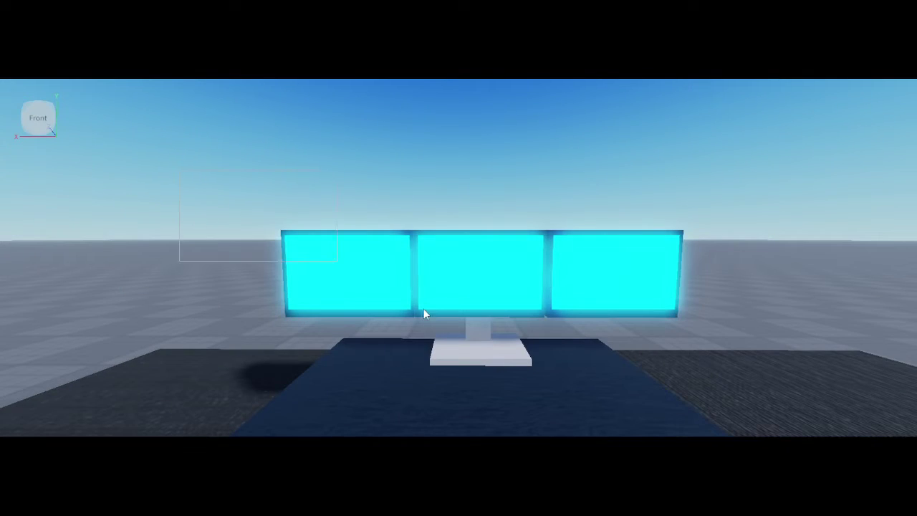
Select the left monitor with its cyan screen and rotate it inward toward the front of the desk
drag(424, 314, 429, 316)
key(a)
right_drag(634, 113, 630, 108)
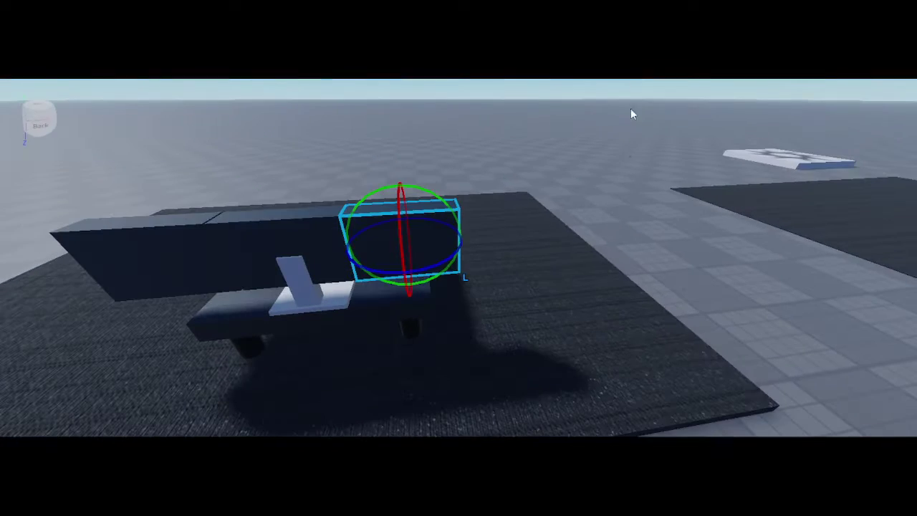
drag(574, 286, 581, 278)
key(d)
right_drag(682, 159, 682, 159)
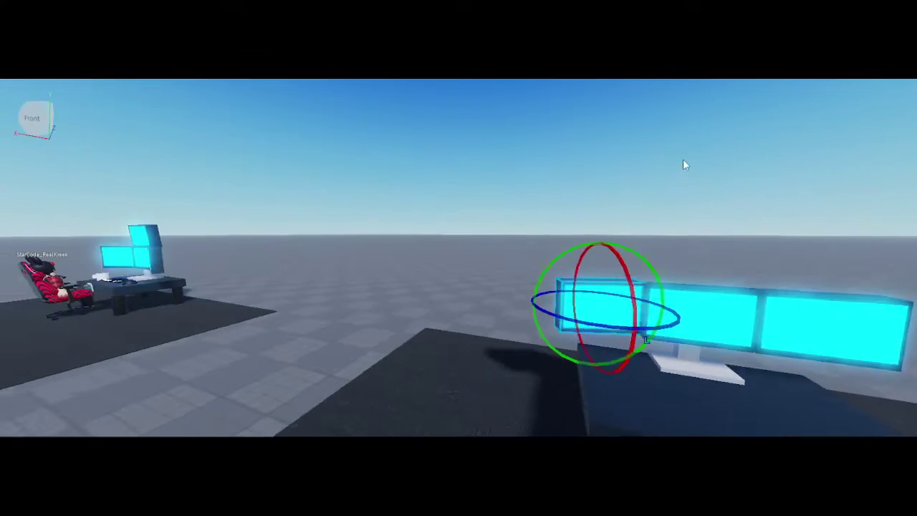
key(d)
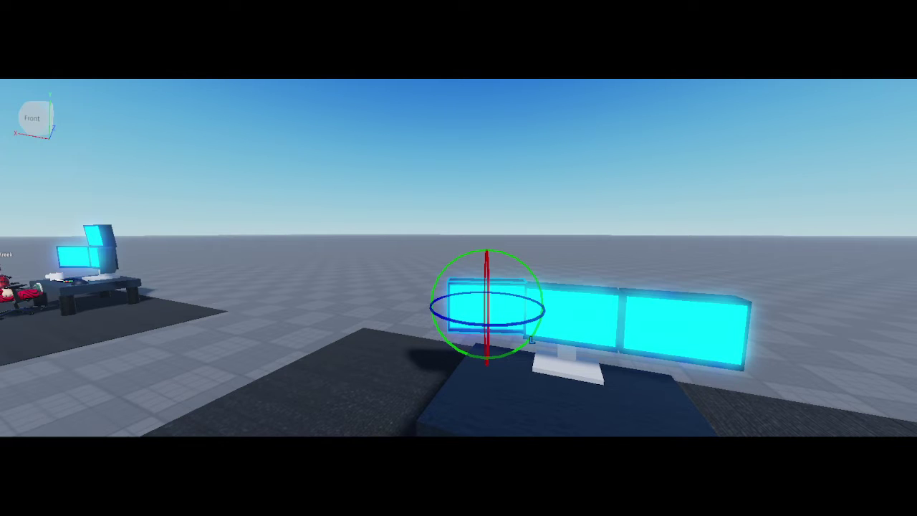
click(372, 144)
key(w)
right_drag(478, 182, 478, 182)
key(w)
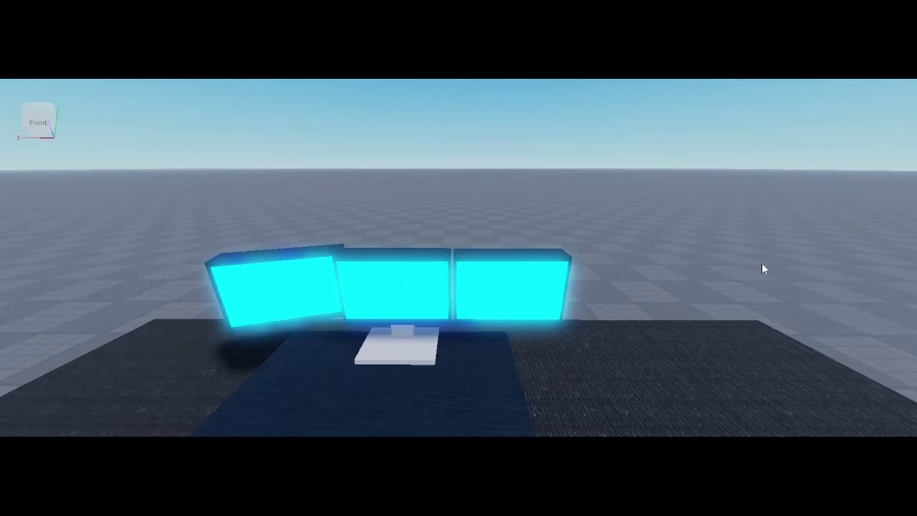
Rotate the right monitor with its screen inward and shift the left monitor flush against the central monitor's edge
key(ctrl+4)
drag(705, 354, 704, 372)
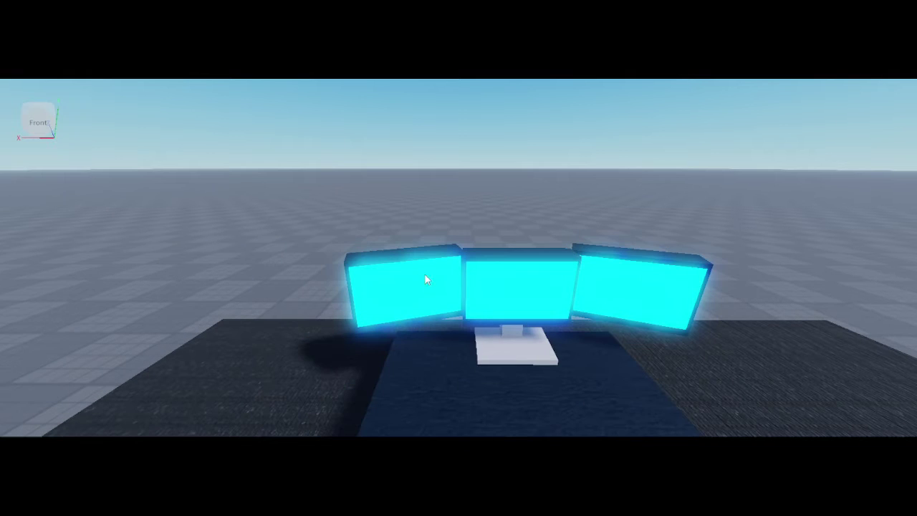
click(424, 275)
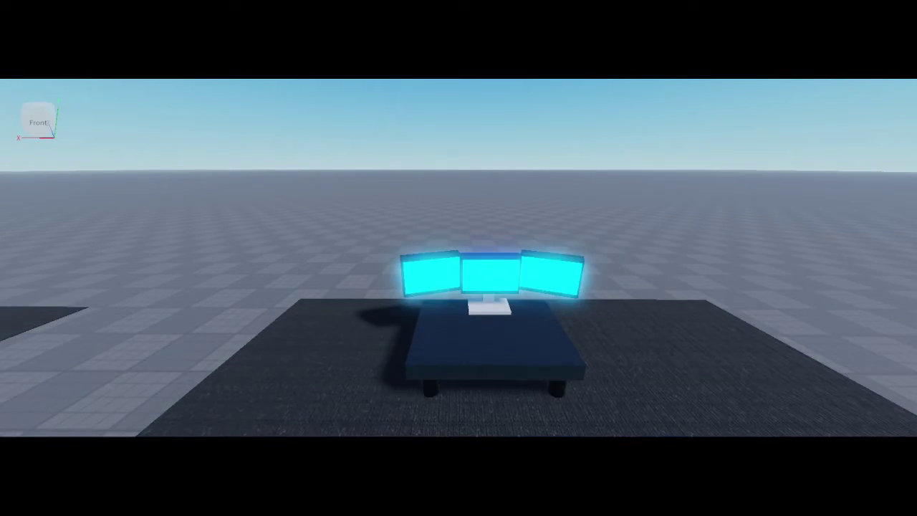
key(w)
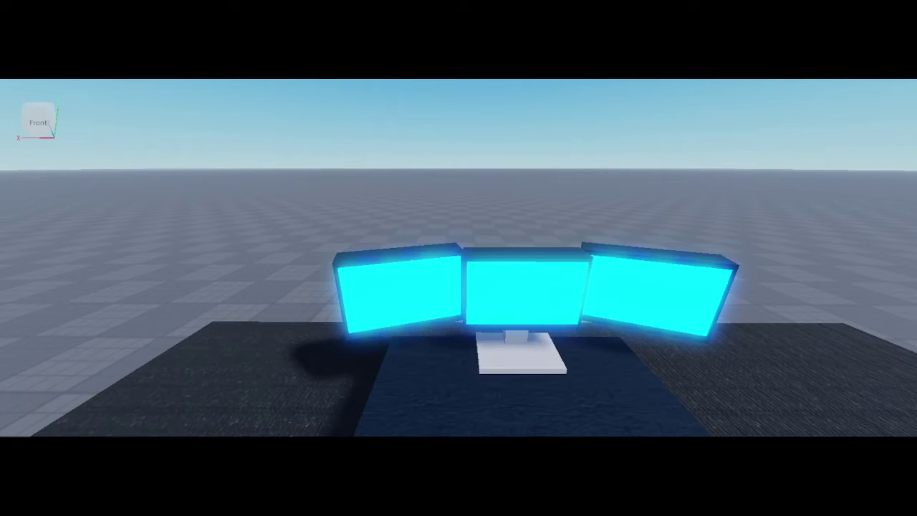
drag(489, 344, 497, 348)
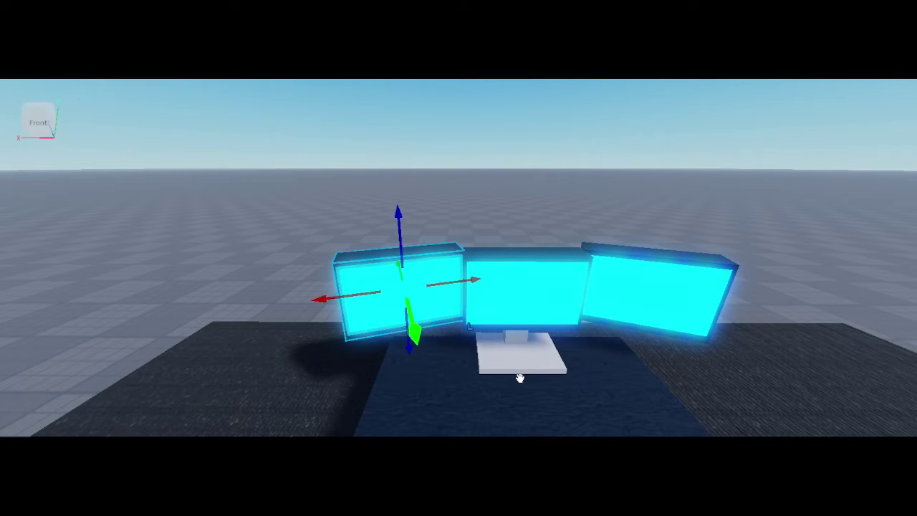
drag(520, 378, 516, 390)
key(d)
click(773, 236)
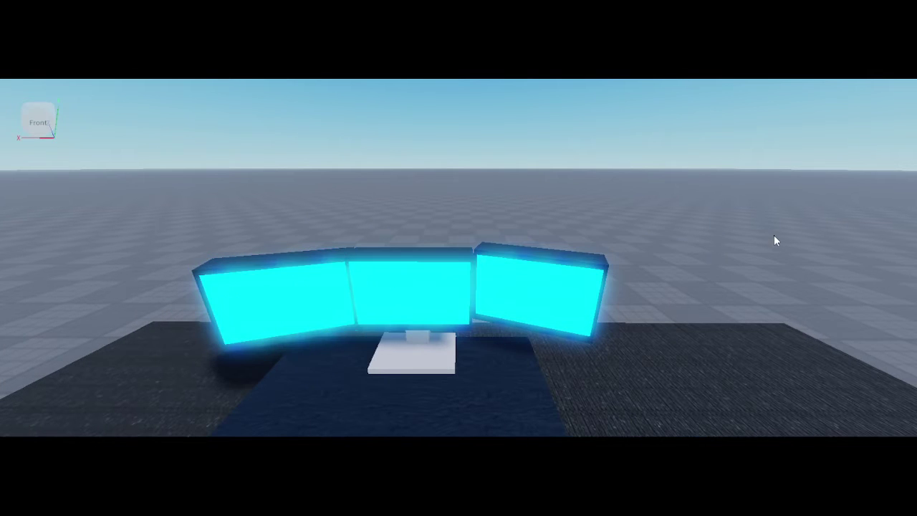
Move the right monitor with its cyan screen toward the right edge of the central monitor
key(ctrl+2)
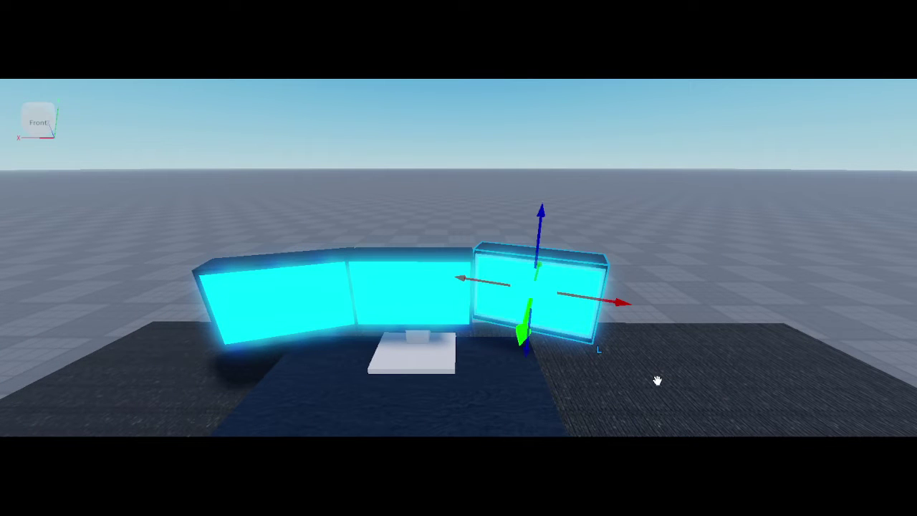
drag(657, 380, 654, 397)
click(781, 243)
Examine how the angled side monitors and the top monitor are arranged on the existing desk setup
key(s)
right_drag(782, 243, 782, 242)
key(w)
key(w)
key(w)
key(s)
right_drag(566, 291, 532, 276)
key(s)
key(w)
key(w)
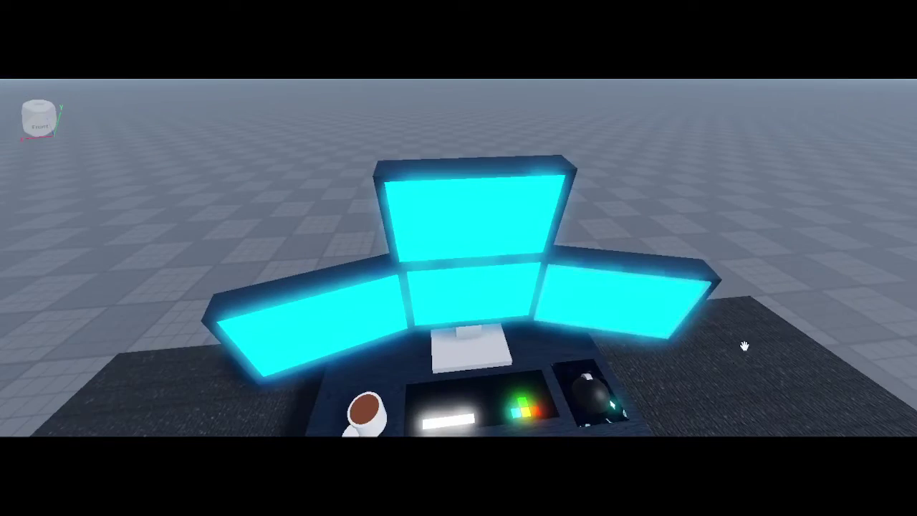
right_drag(810, 293, 810, 293)
key(s)
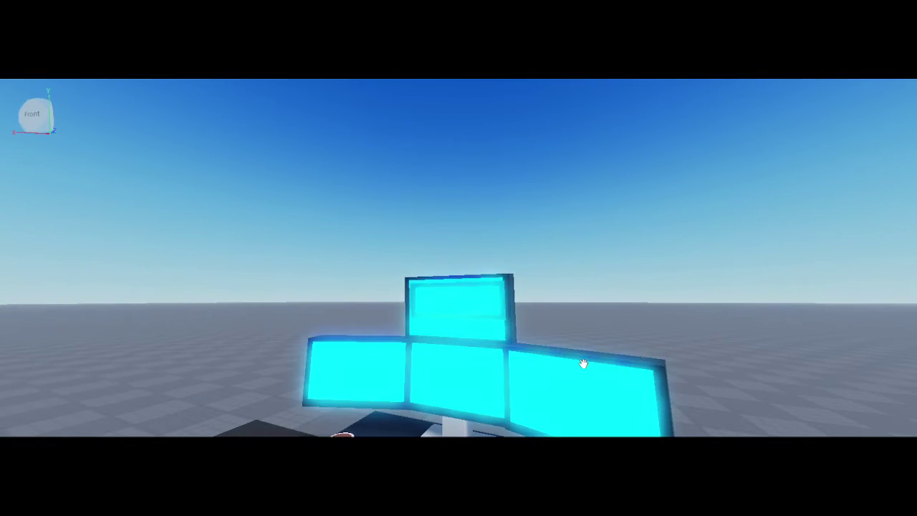
key(s)
right_drag(764, 336, 764, 337)
key(w)
Select the right monitor with its screen and move it forward and inward until it meets the central monitor's edge
click(793, 228)
key(w)
right_drag(525, 284, 524, 284)
key(s)
key(w)
right_drag(633, 264, 662, 244)
click(658, 312)
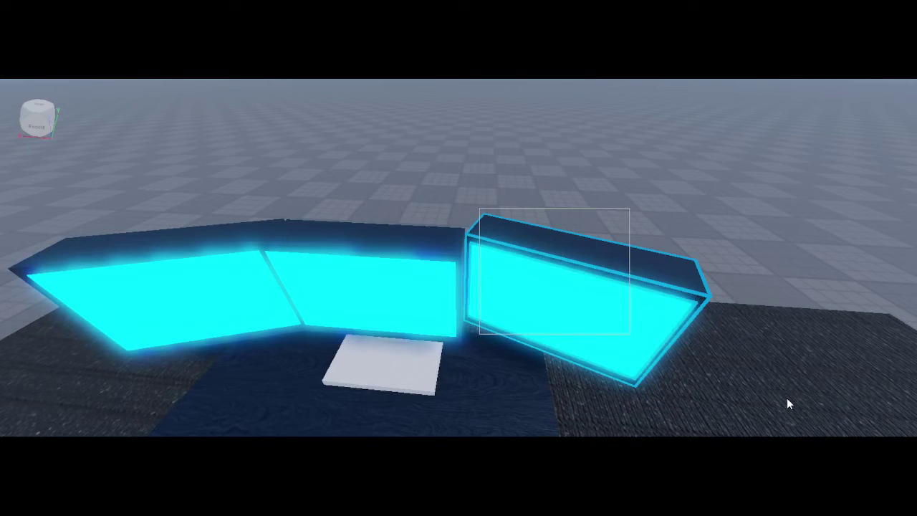
drag(677, 416, 669, 441)
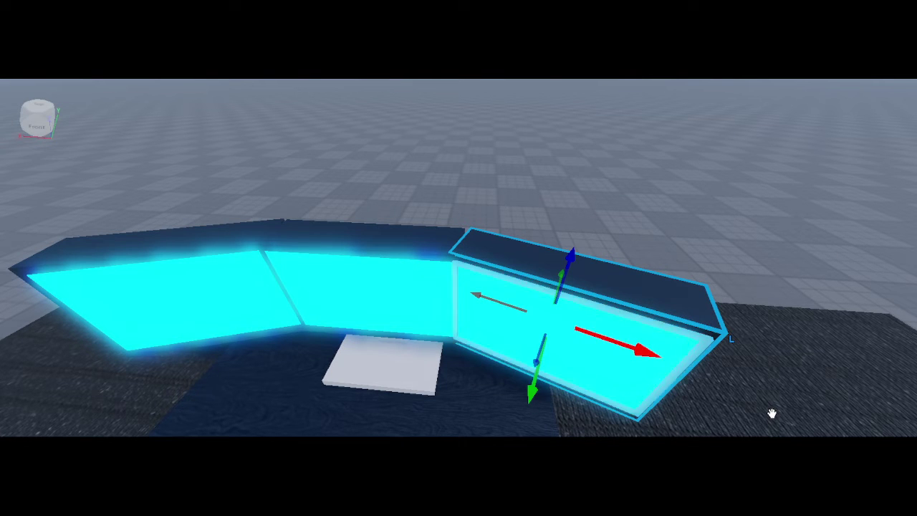
drag(772, 412, 778, 417)
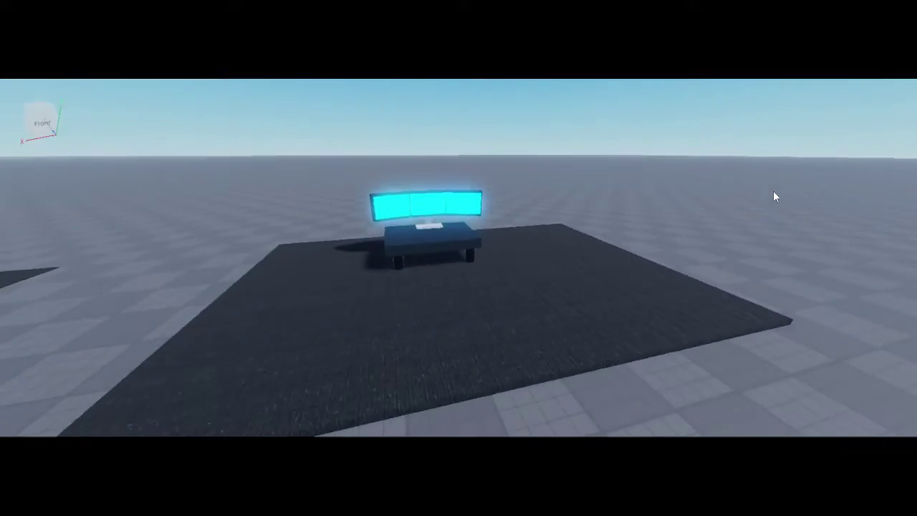
Duplicate the central monitor with its screen and place the copy directly above it
key(w)
right_drag(773, 191, 773, 191)
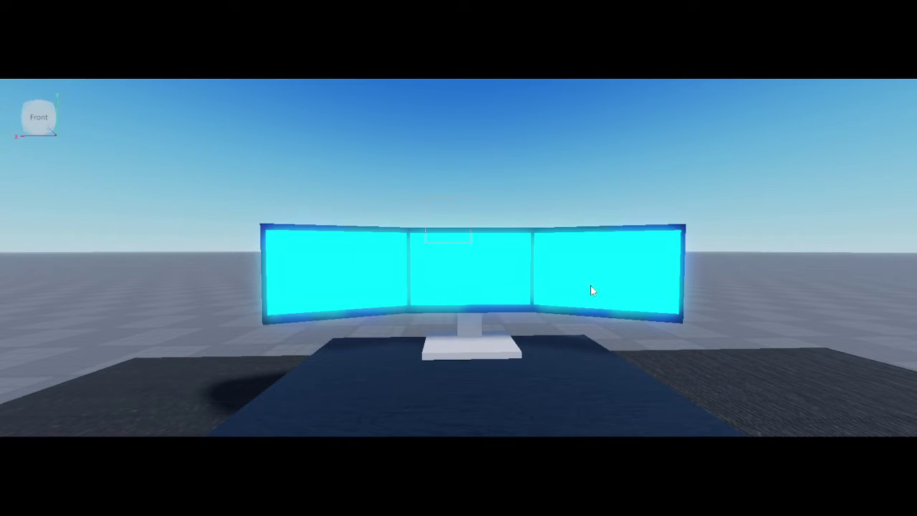
key(ctrl+2)
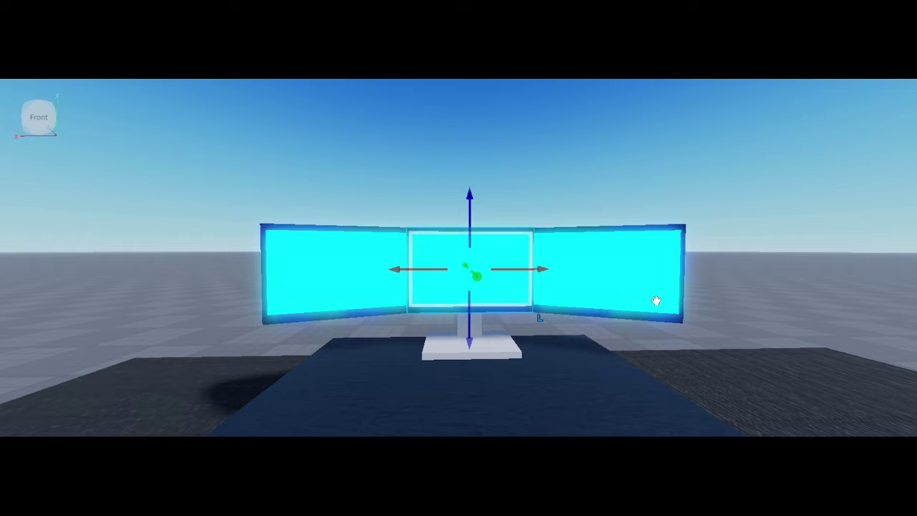
drag(590, 224, 587, 118)
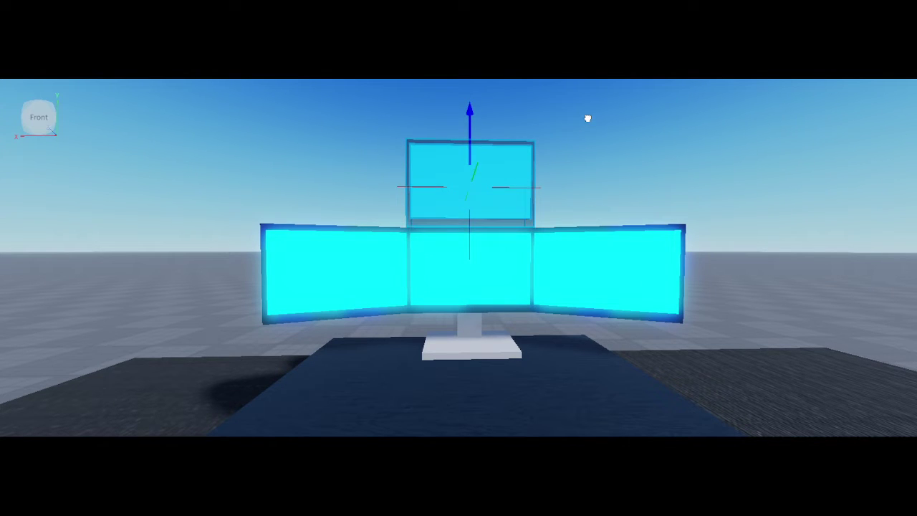
click(857, 159)
Tilt the top monitor with its screen forward above the row of three monitors, working from the side of the desk
key(d)
right_drag(857, 159, 855, 159)
key(s)
key(a)
key(d)
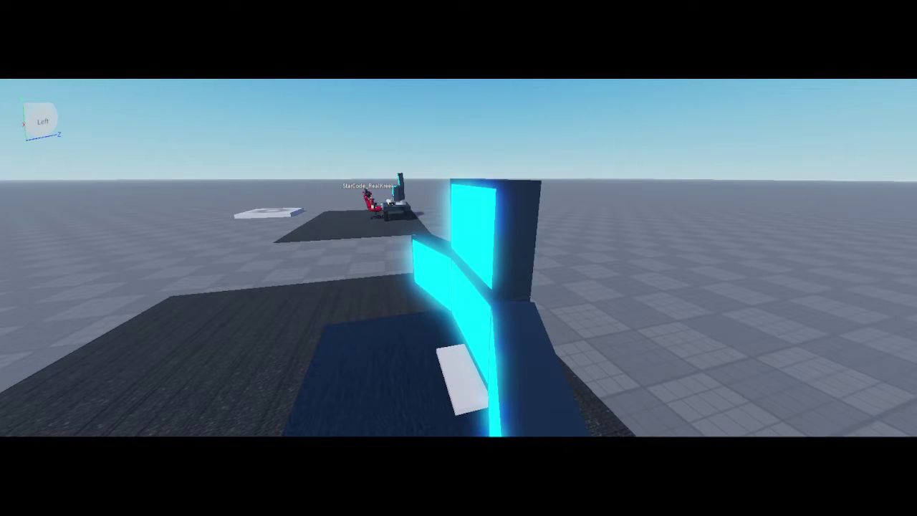
drag(684, 320, 688, 315)
click(706, 253)
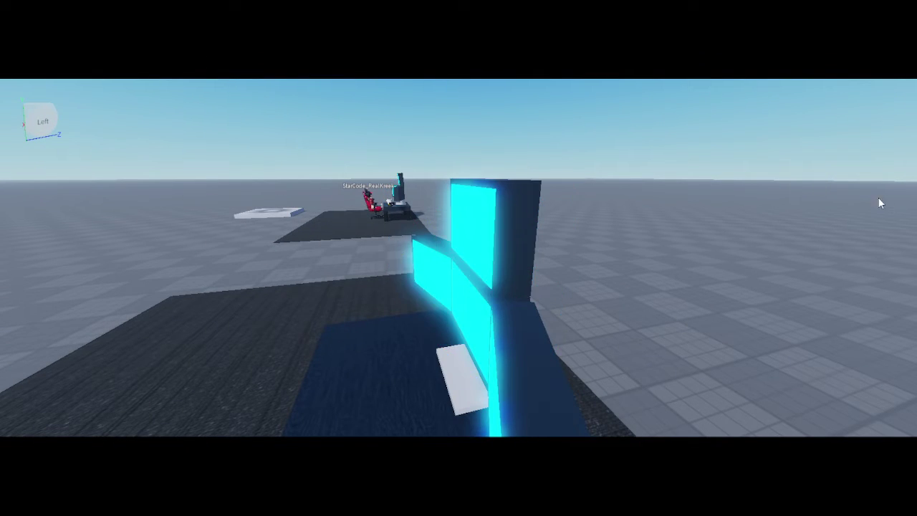
right_drag(540, 206, 541, 209)
key(a)
drag(542, 209, 652, 357)
key(d)
right_drag(788, 251, 788, 252)
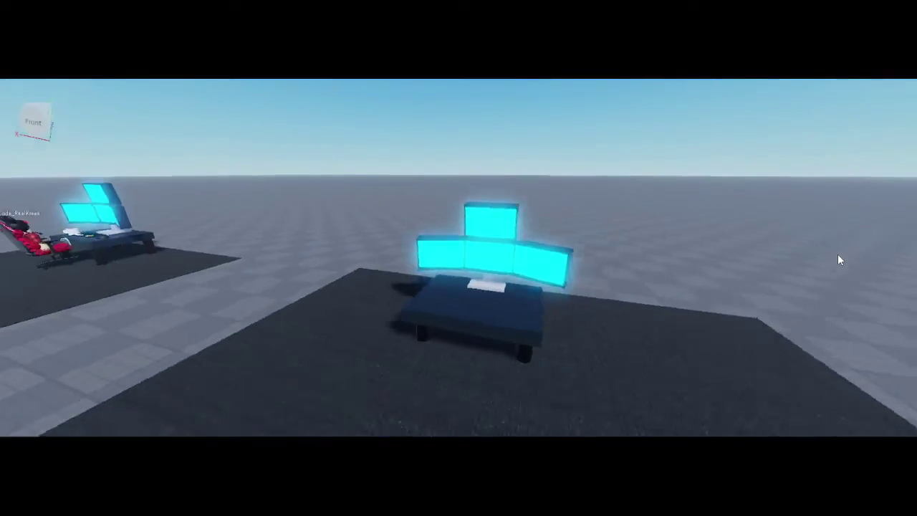
right_drag(838, 254, 838, 254)
key(a)
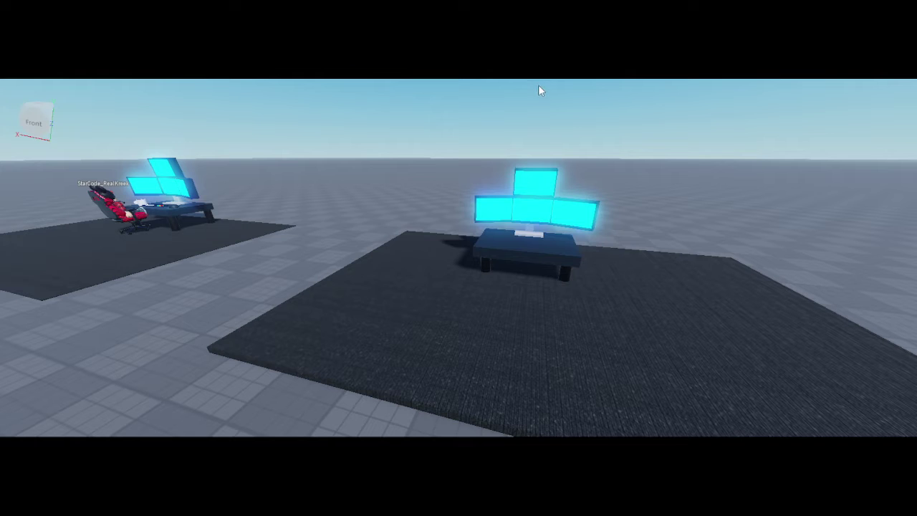
Add a cylinder on the dark floor beside the new desk and rotate it upright
key(ctrl+v)
click(480, 175)
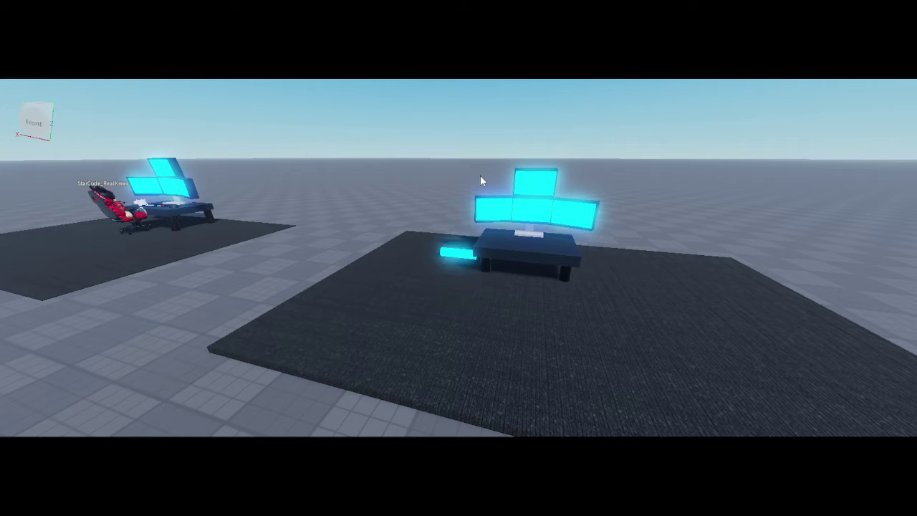
key(w)
drag(568, 288, 510, 379)
key(r)
key(t)
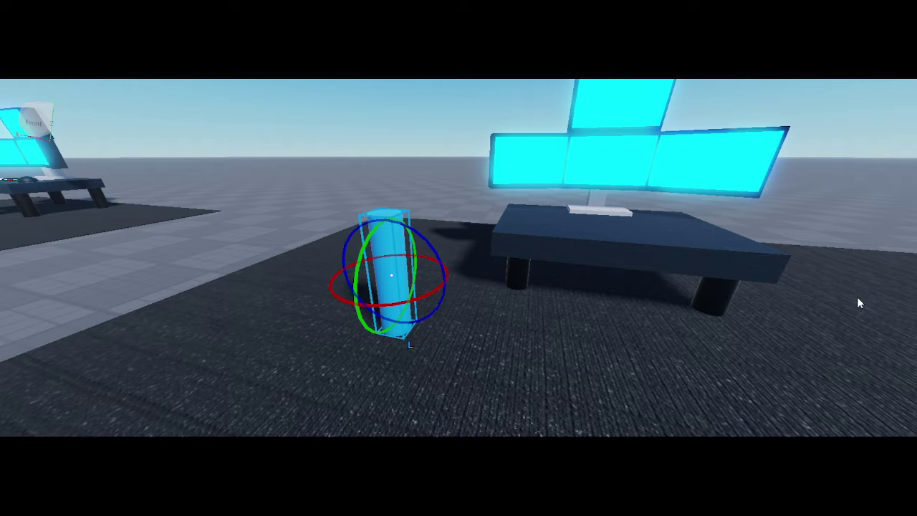
Colour the upright cylinder white and shorten it to roughly half its height
click(857, 298)
click(509, 185)
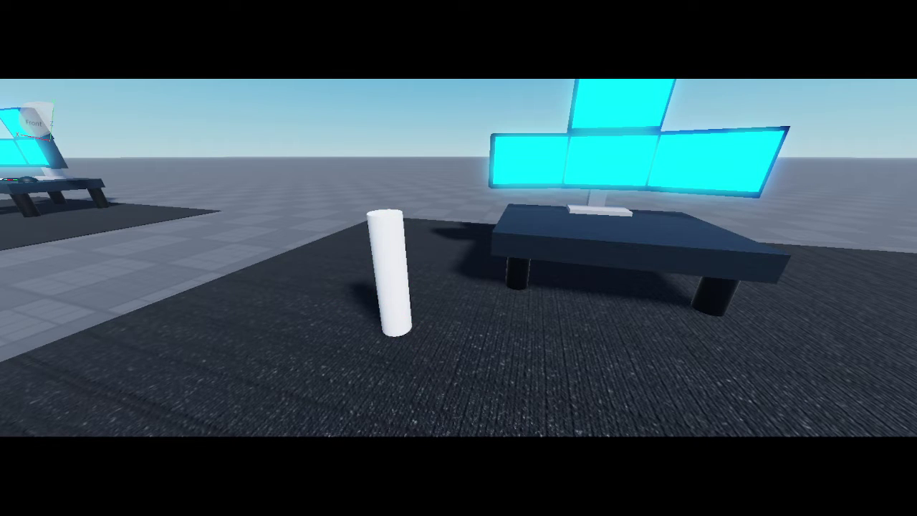
drag(484, 230, 492, 313)
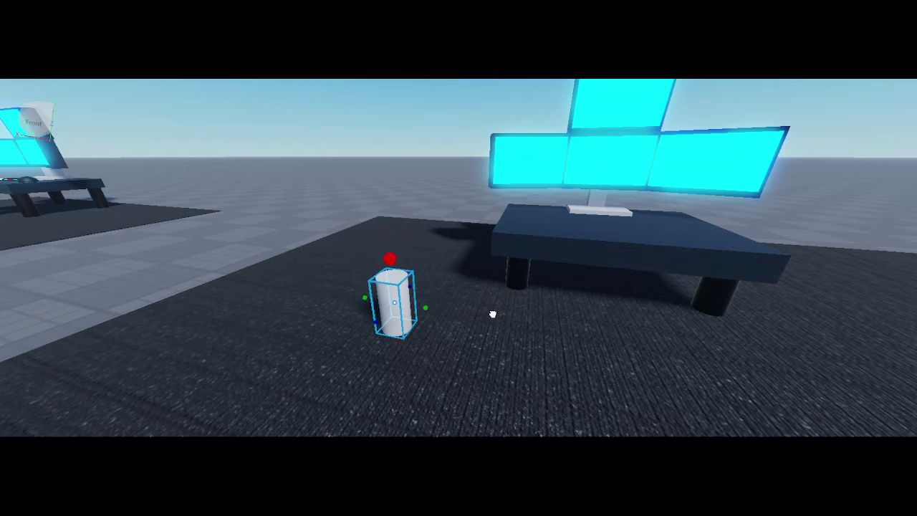
right_drag(429, 218, 427, 206)
click(427, 206)
Resize the white cylinder into a squat mug body that is only slightly taller than it is wide
key(s)
key(w)
key(w)
right_drag(516, 328, 516, 328)
key(ctrl+3)
drag(421, 396, 403, 406)
drag(474, 338, 473, 339)
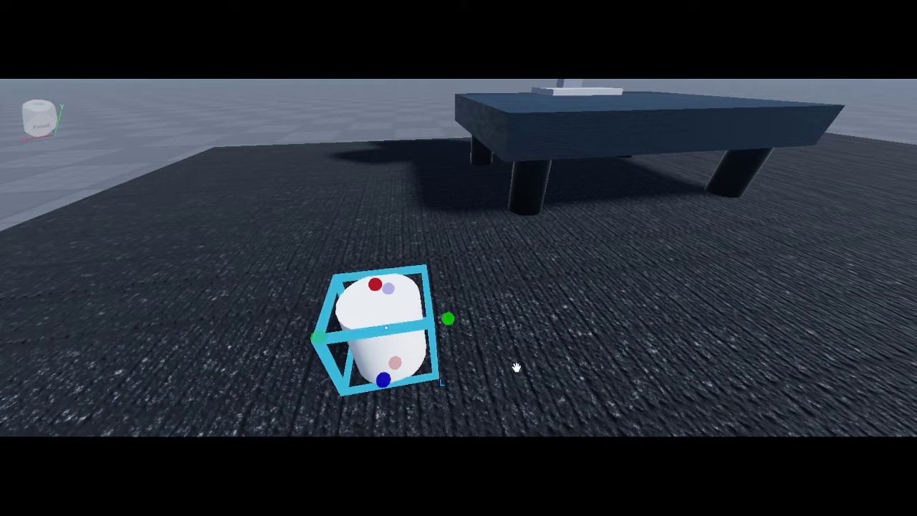
drag(383, 379, 384, 383)
scroll(545, 212, down, 4)
key(w)
right_drag(546, 212, 574, 288)
scroll(545, 212, down, 3)
scroll(544, 210, up, 3)
scroll(544, 209, down, 3)
scroll(545, 215, up, 2)
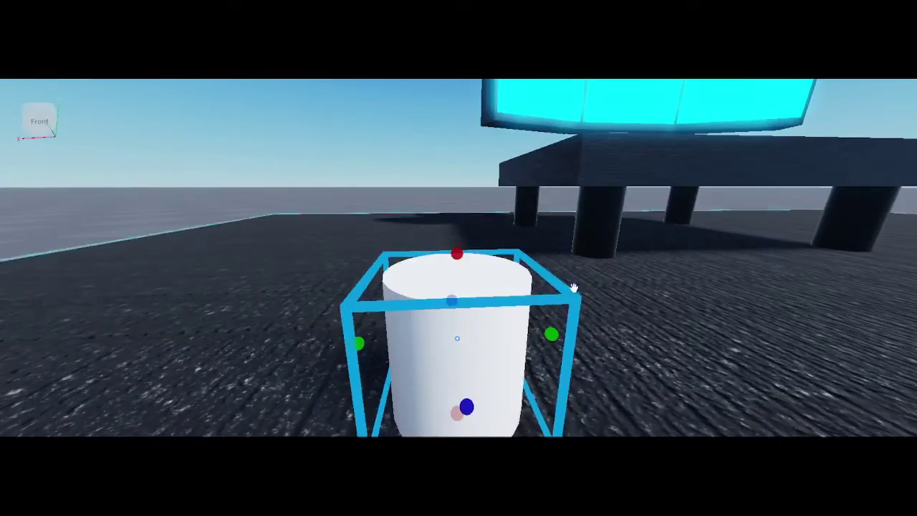
drag(575, 303, 574, 301)
Move the white mug body onto the tabletop, in front of the left monitor
scroll(546, 201, down, 4)
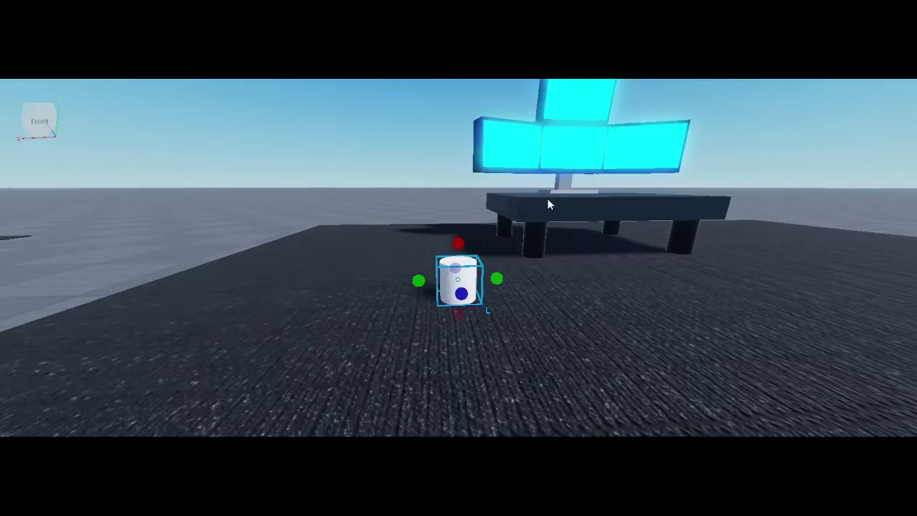
drag(575, 338, 575, 337)
right_drag(575, 337, 575, 338)
scroll(575, 337, down, 3)
drag(575, 338, 560, 321)
right_drag(560, 322, 567, 322)
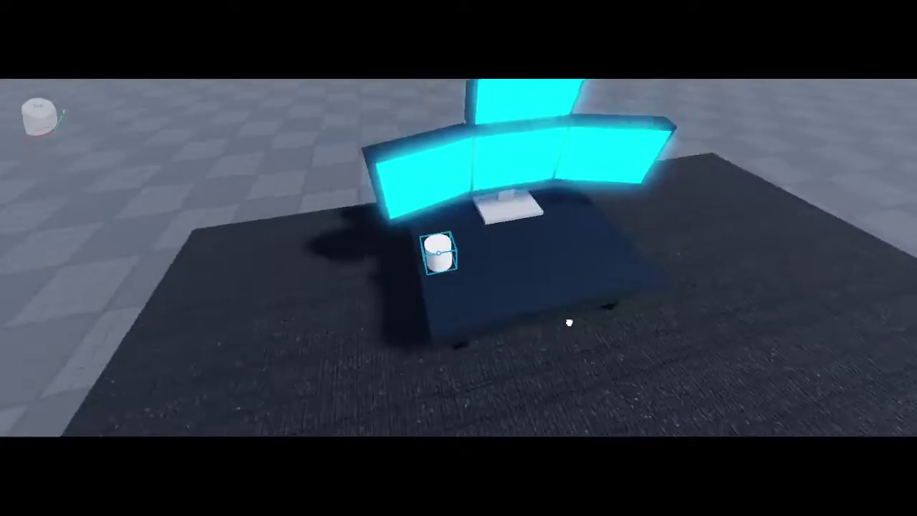
scroll(573, 337, up, 3)
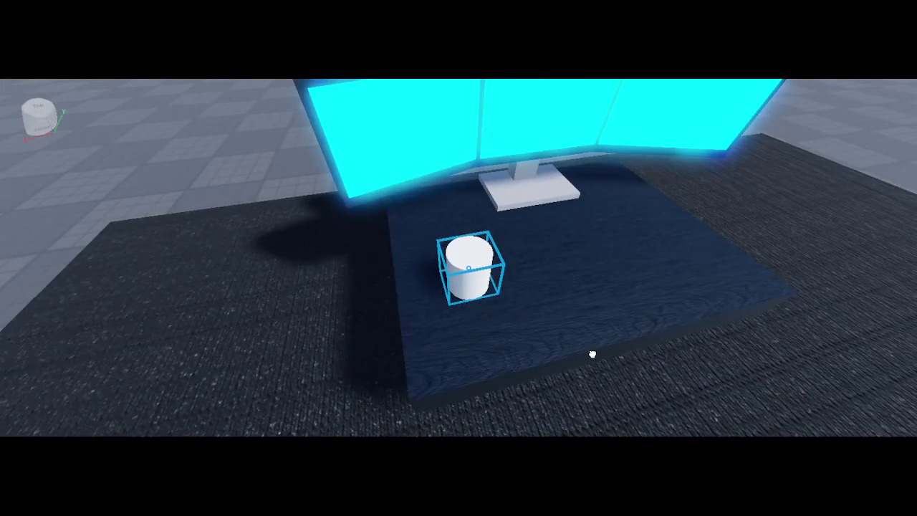
scroll(368, 270, down, 3)
click(256, 180)
Add a second white cylinder on the floor beside the desk and shorten it into a thin disc for the mug handle
key(a)
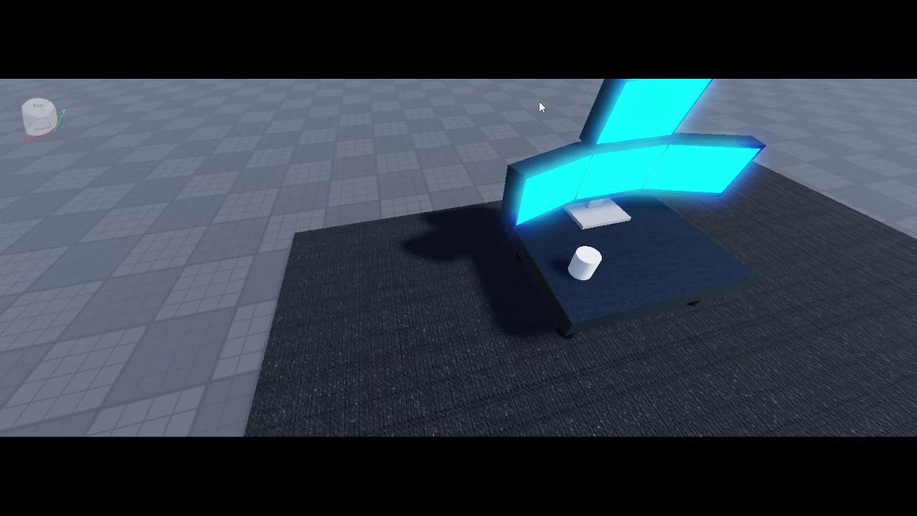
key(ctrl+v)
click(556, 150)
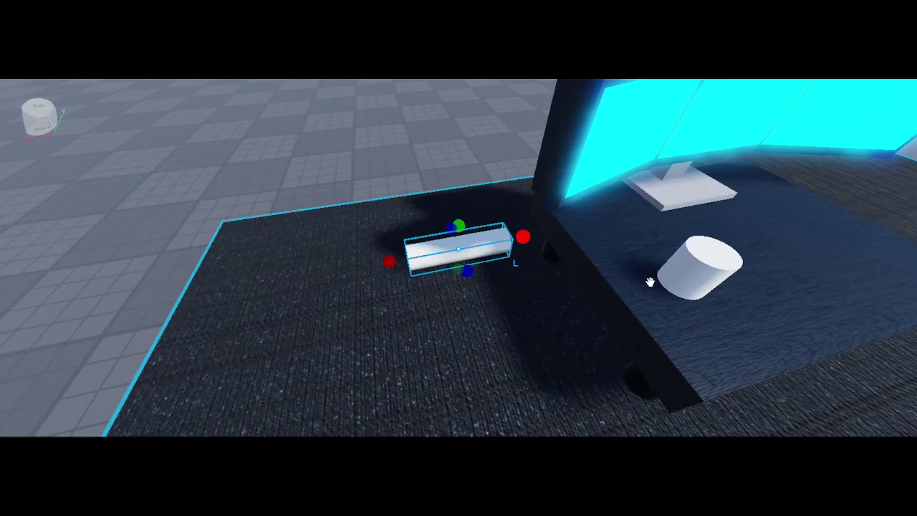
drag(651, 286, 581, 304)
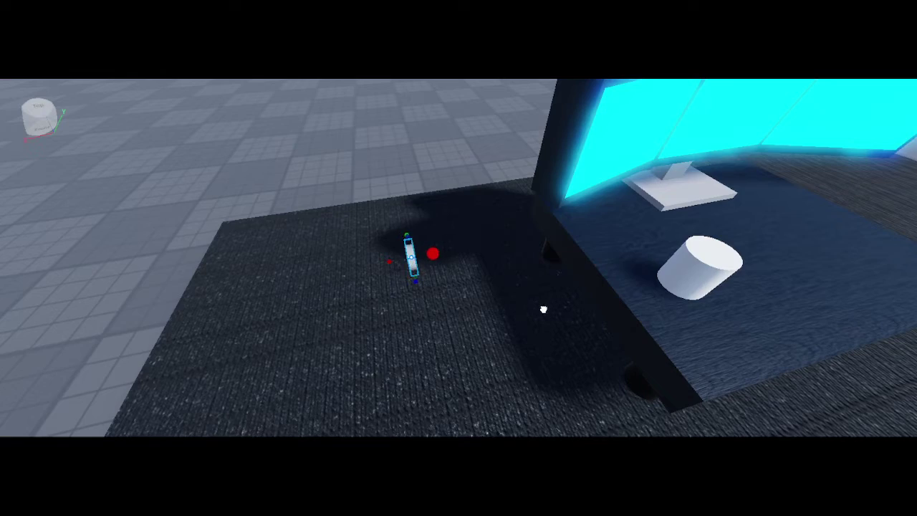
key(ctrl+v)
Rotate the handle disc upright and move it onto the tabletop against the mug body's left side
key(r)
mouse_move(551, 360)
right_down()
mouse_move(554, 374)
mouse_move(547, 360)
right_up()
drag(546, 360, 805, 257)
drag(628, 327, 721, 308)
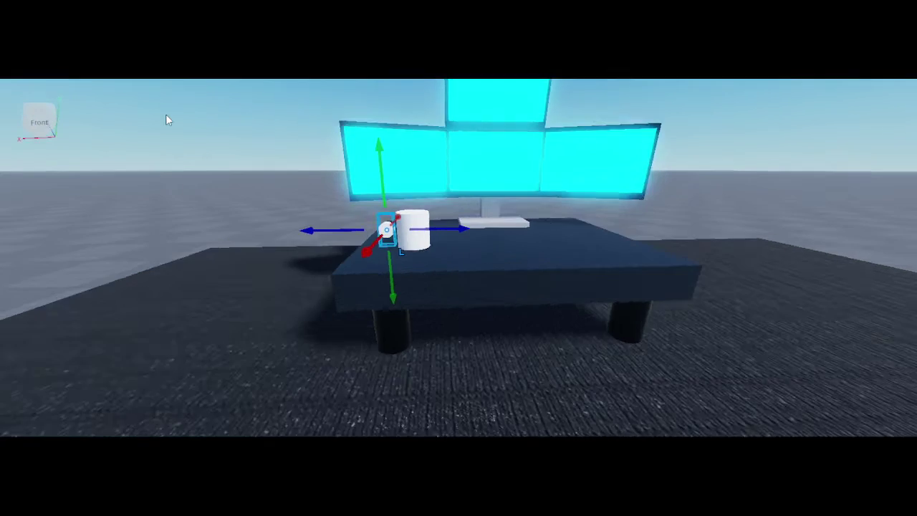
scroll(606, 245, up, 3)
drag(558, 263, 570, 262)
Fine-tune the handle disc so that it sits partly embedded in the mug body's left side
key(a)
key(ctrl+3)
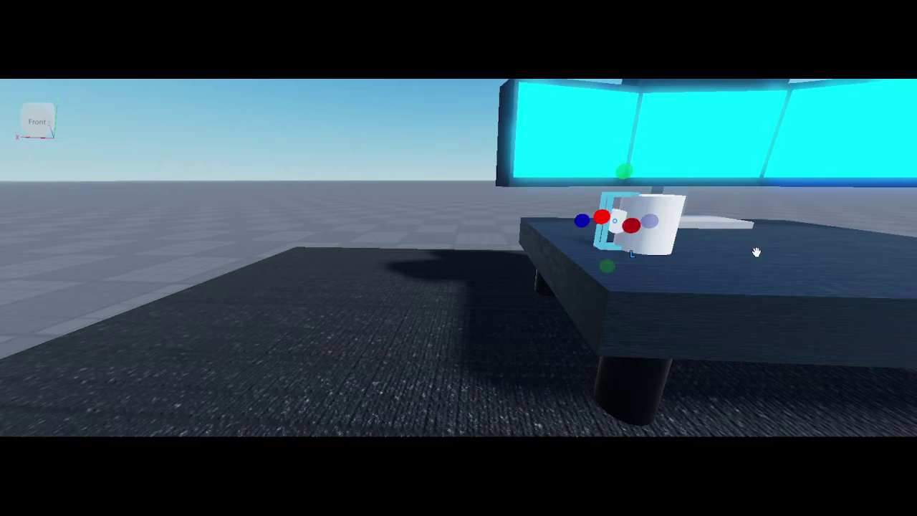
key(f)
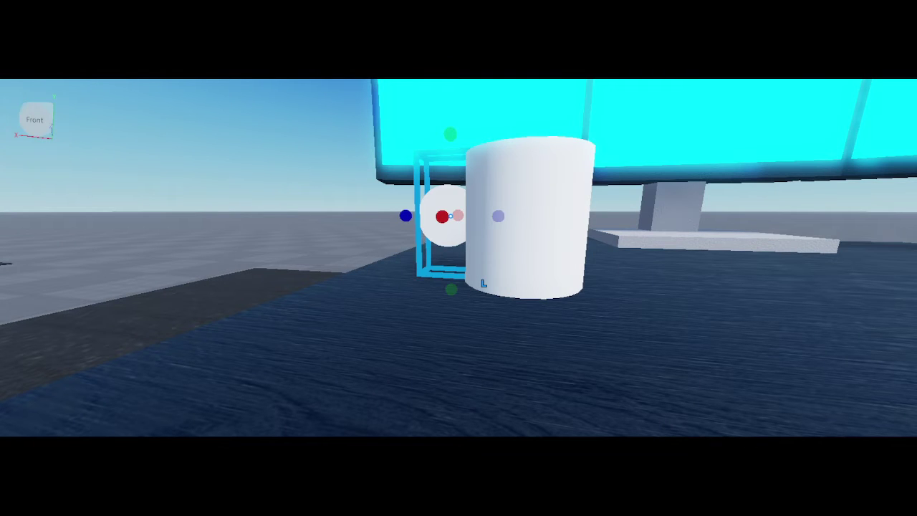
key(ctrl+2)
click(316, 190)
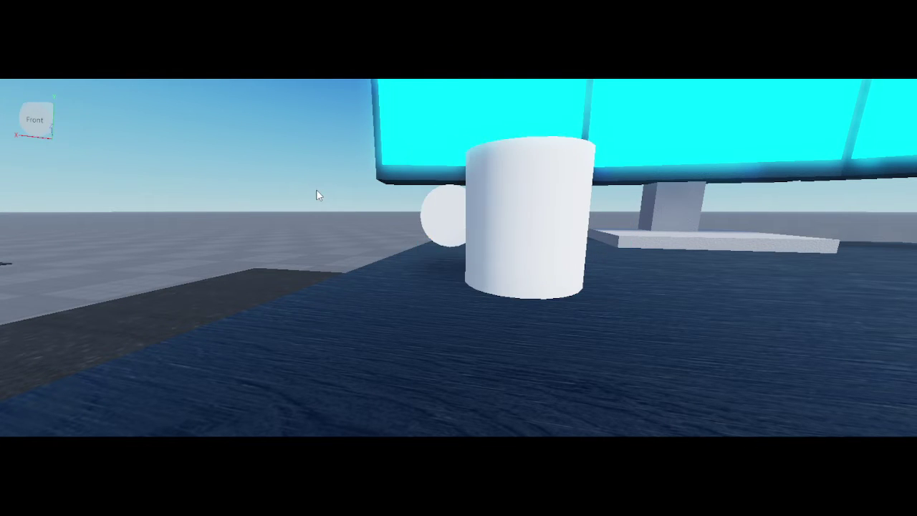
key(s)
right_drag(327, 197, 326, 197)
key(w)
key(s)
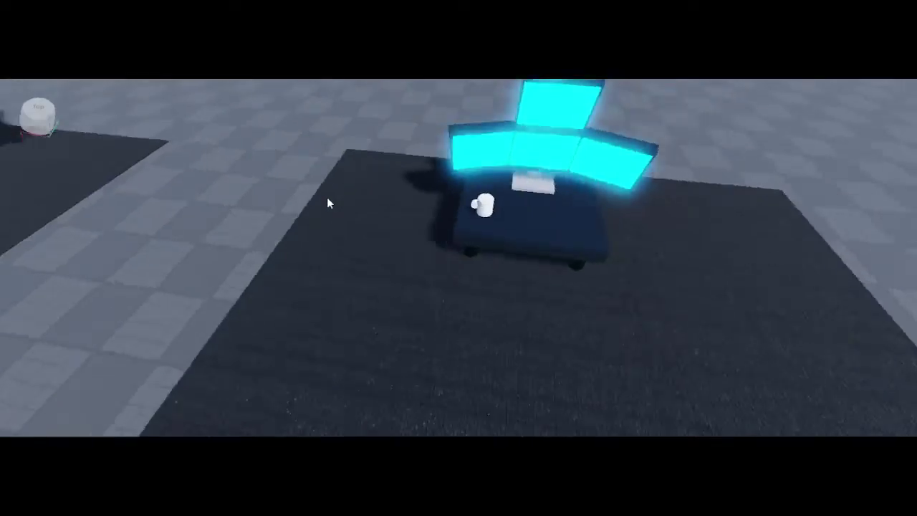
scroll(326, 197, up, 3)
key(a)
key(s)
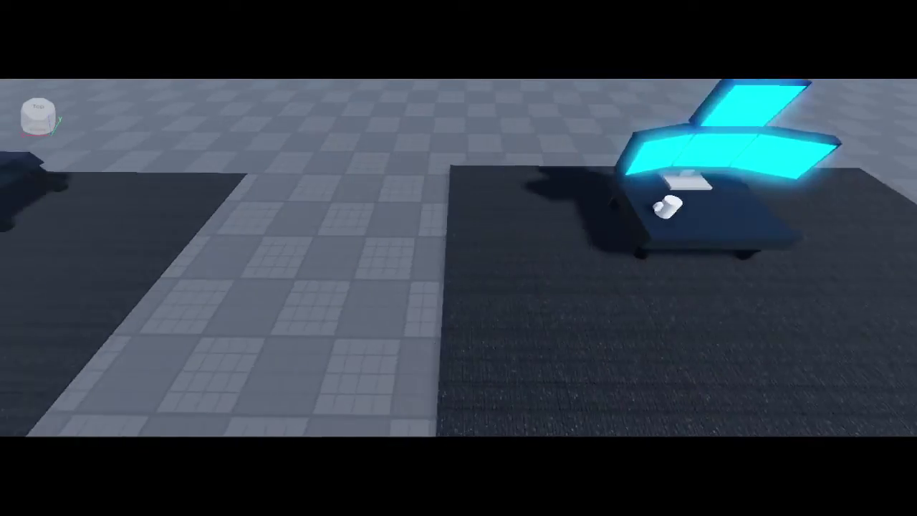
key(w)
key(d)
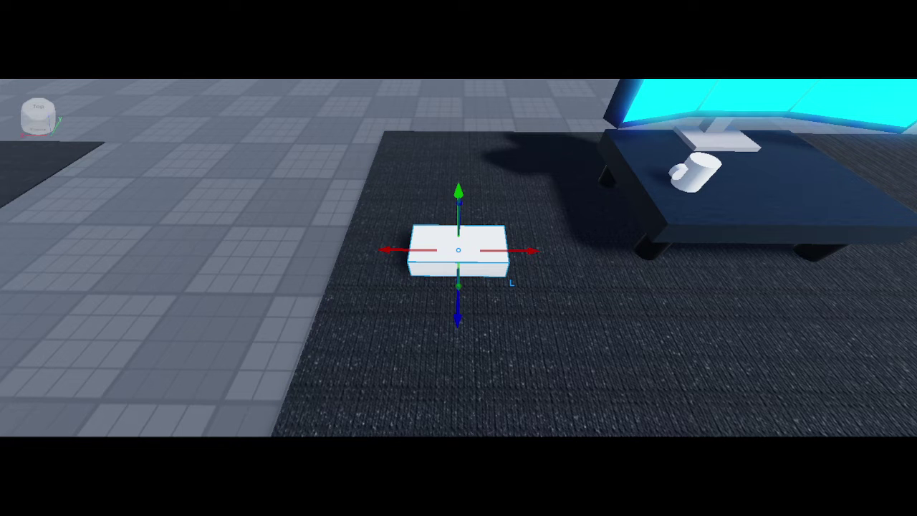
key(Delete)
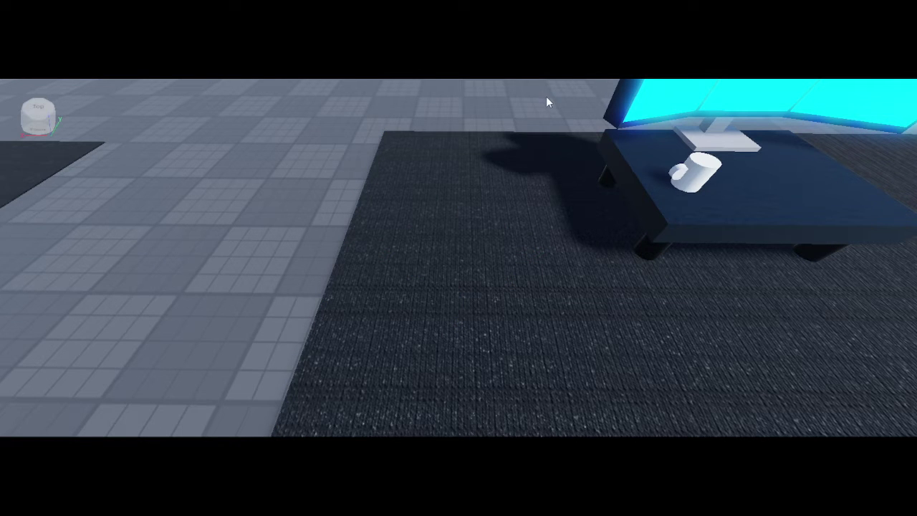
Add a white cylinder on the dark floor beside the desk and rotate it upright
click(545, 97)
drag(614, 304, 603, 304)
key(r)
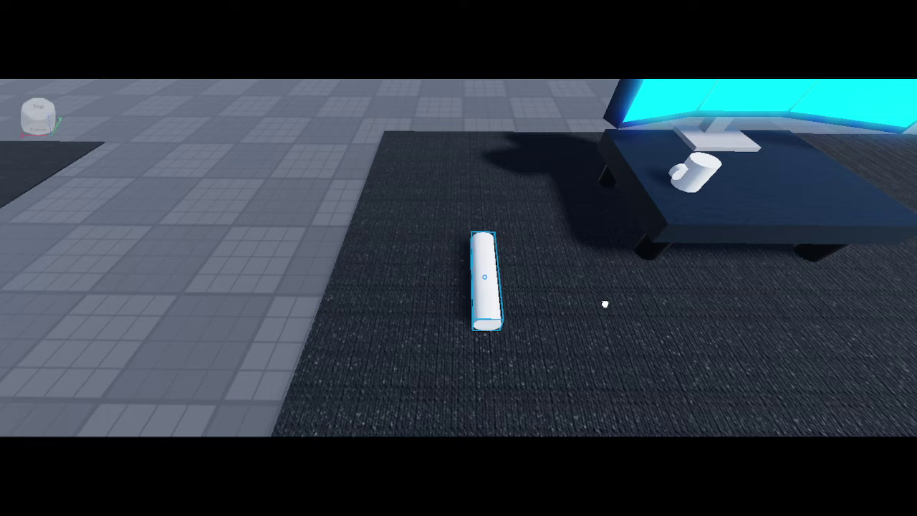
key(t)
key(d)
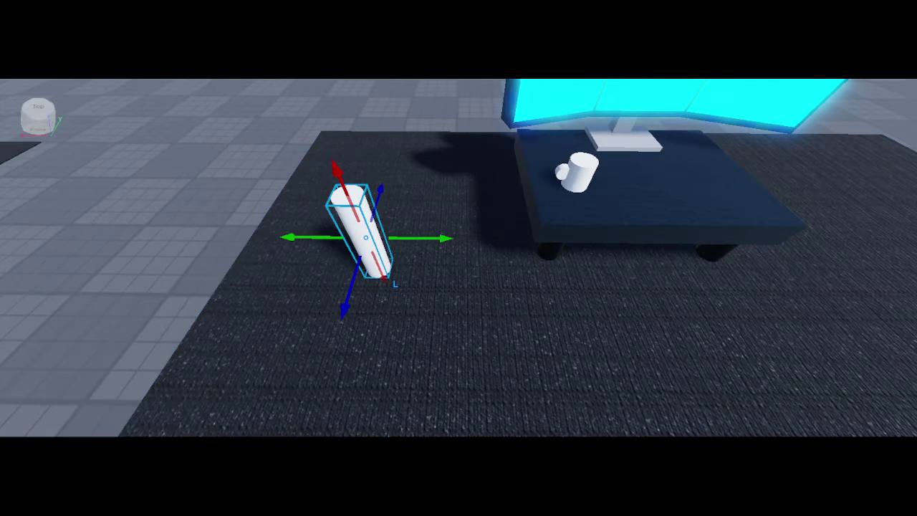
click(564, 101)
key(a)
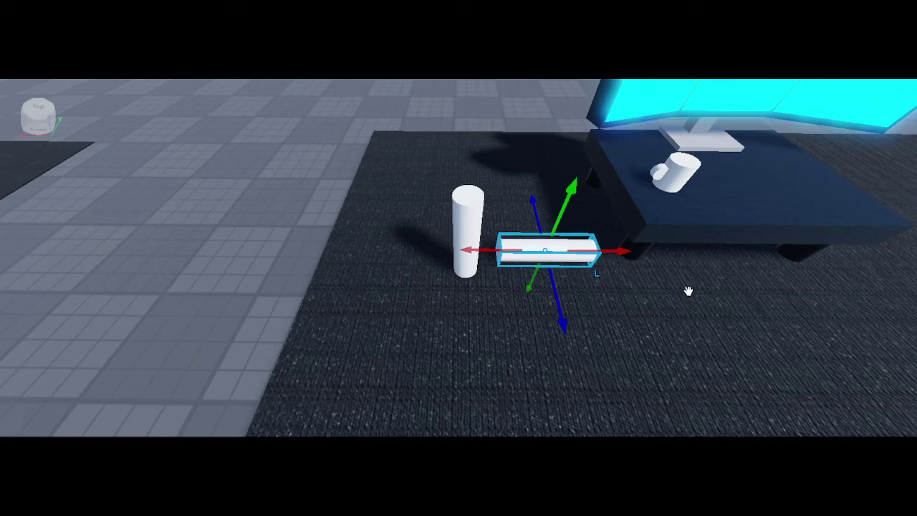
key(Delete)
Colour the upright cylinder brown and flatten it into a thin disc for the coffee
click(468, 221)
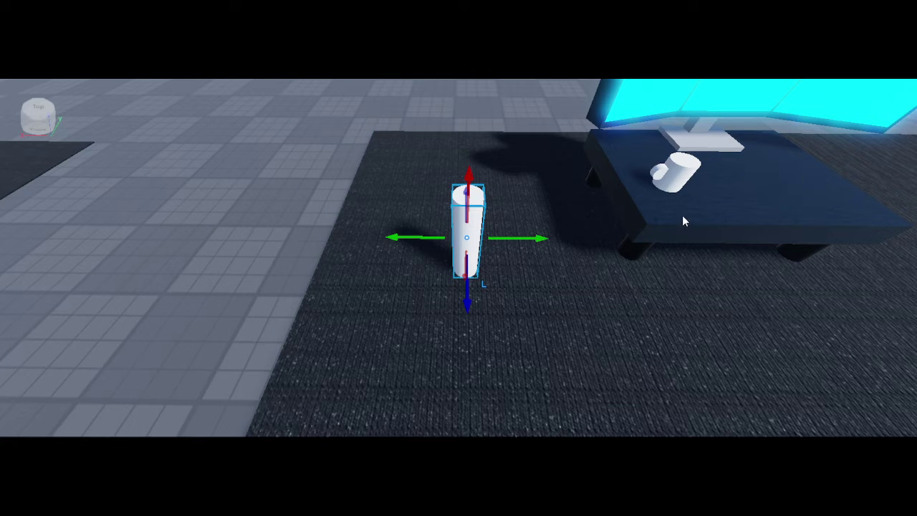
key(ctrl+shift+n)
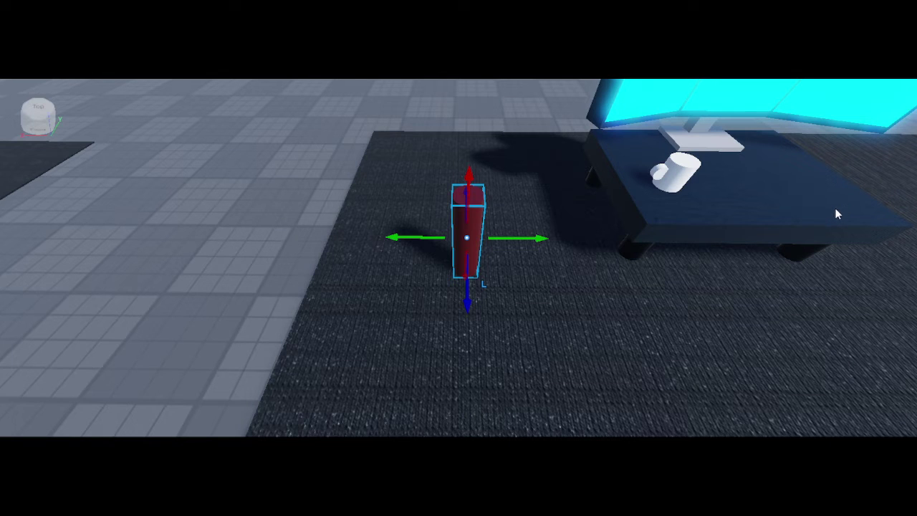
click(806, 277)
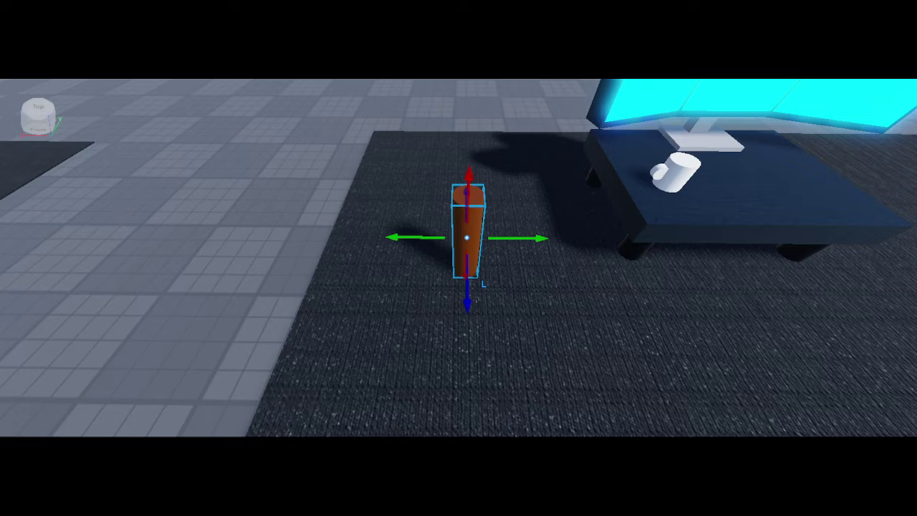
key(ctrl+3)
drag(588, 215, 599, 321)
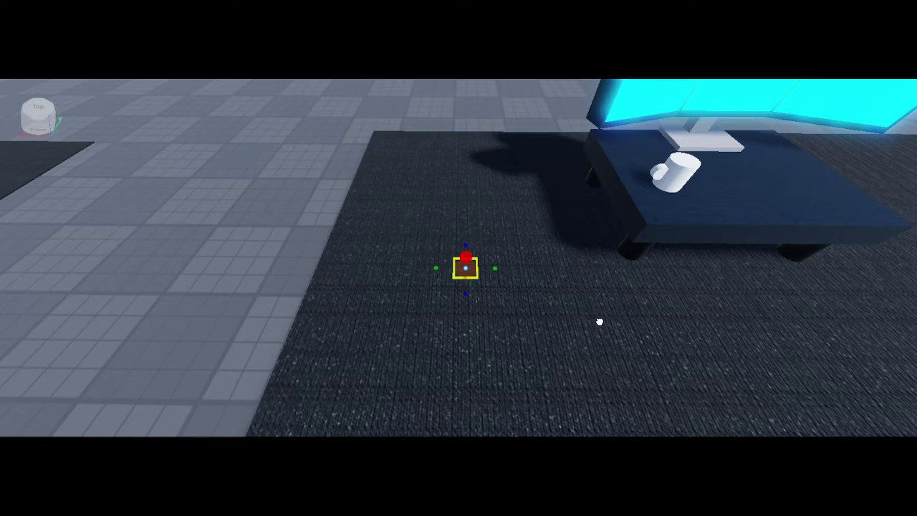
Move the brown coffee disc from the floor onto the top of the white mug
scroll(623, 128, up, 3)
click(195, 187)
right_drag(579, 336, 575, 342)
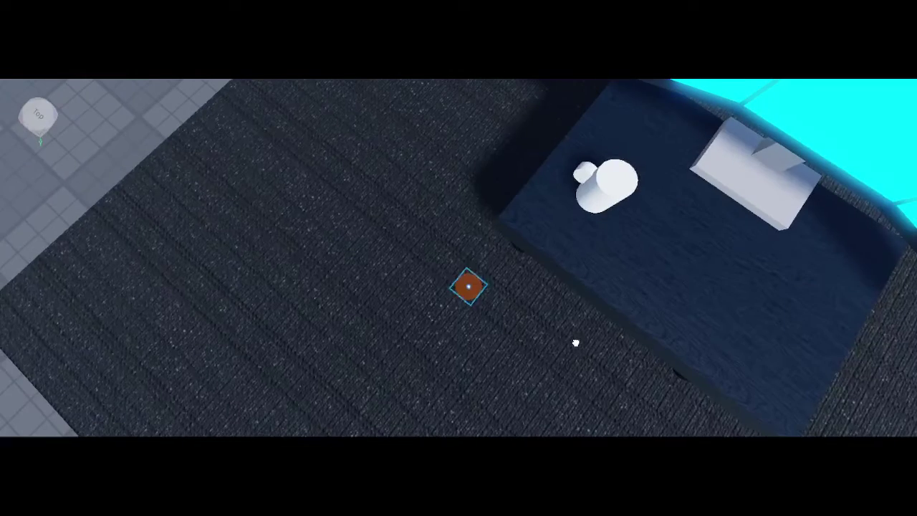
drag(575, 342, 759, 207)
right_drag(759, 206, 662, 146)
scroll(662, 147, up, 4)
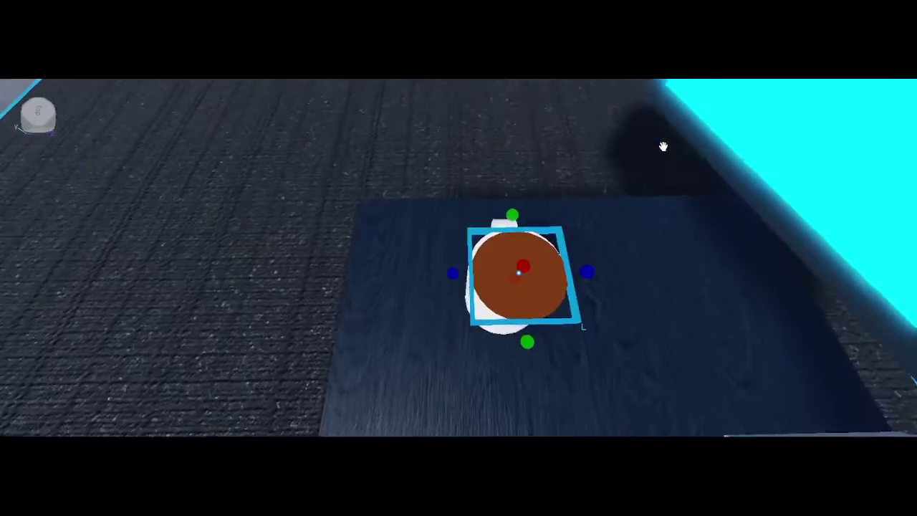
Shrink the coffee disc slightly and centre it on the mug's top face, leaving a white rim around it
drag(739, 331, 729, 332)
key(ctrl+1)
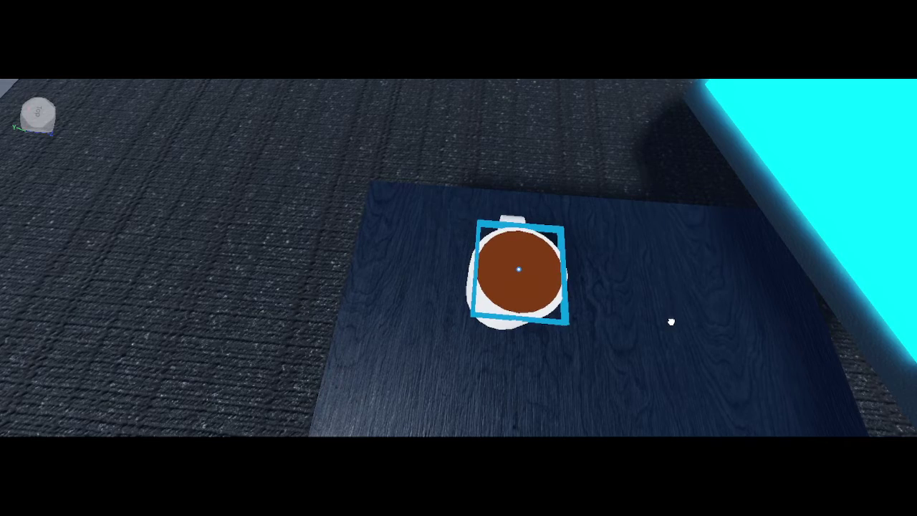
drag(671, 322, 669, 322)
scroll(389, 266, down, 8)
click(291, 205)
scroll(316, 200, up, 7)
right_drag(291, 206, 315, 199)
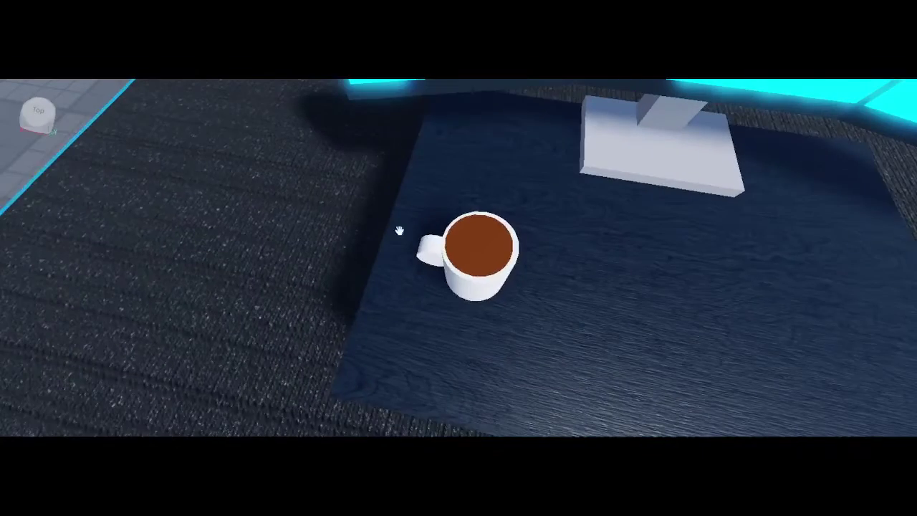
Nudge the coffee disc slightly to fine-tune its position within the mug's rim
click(476, 247)
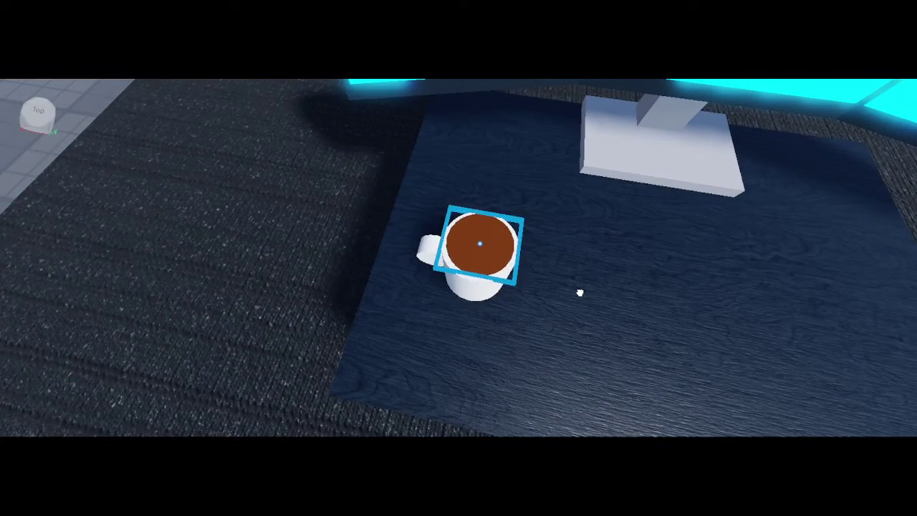
drag(579, 292, 579, 292)
scroll(240, 221, down, 8)
click(209, 204)
scroll(225, 196, up, 8)
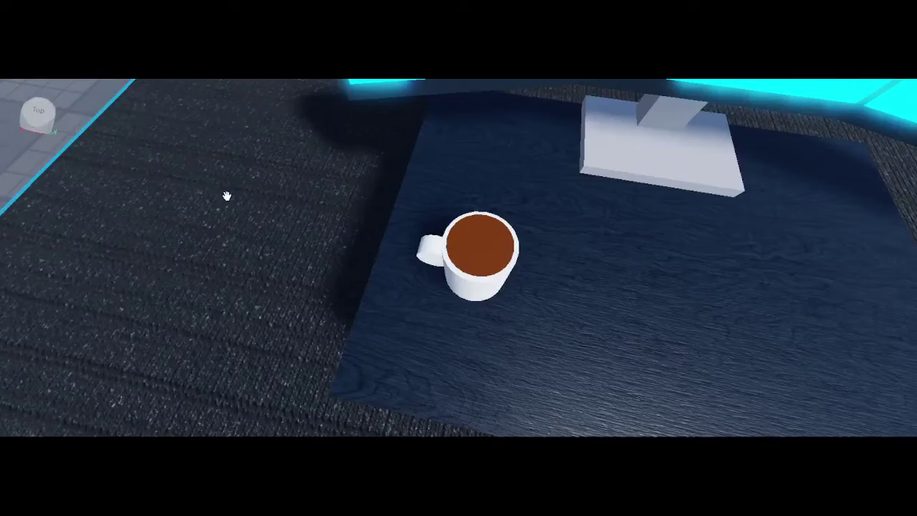
right_drag(247, 197, 248, 197)
scroll(509, 313, down, 5)
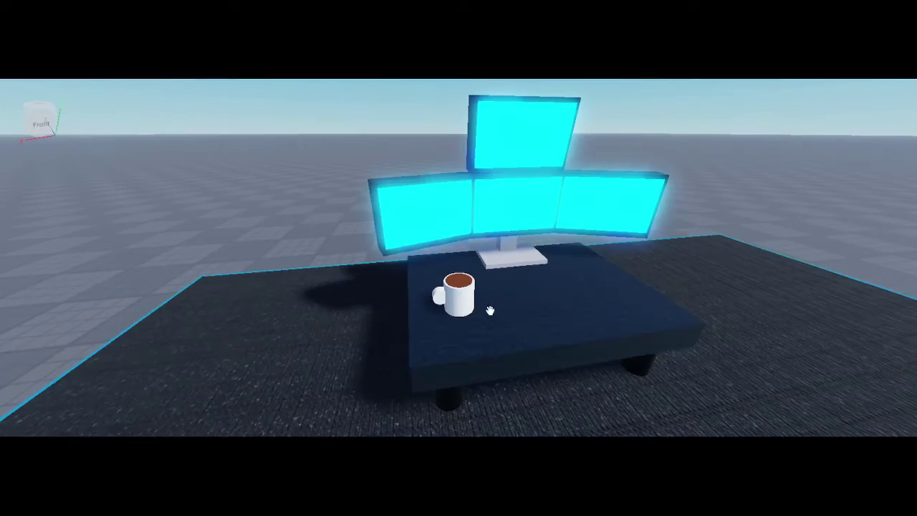
scroll(488, 311, up, 3)
right_drag(488, 311, 488, 314)
drag(499, 278, 596, 392)
scroll(596, 391, down, 5)
right_drag(595, 392, 596, 391)
scroll(596, 391, down, 4)
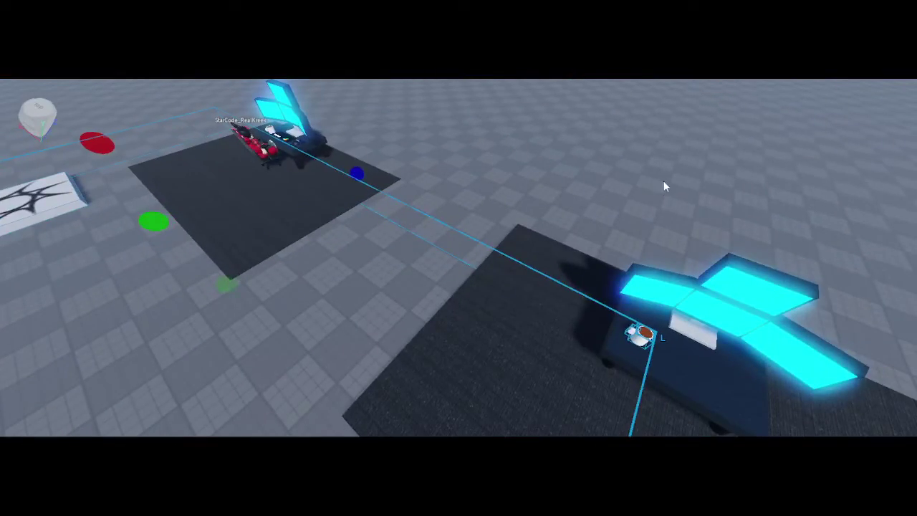
click(664, 181)
Select the mug's body, handle and coffee disc together and rotate them so that the handle points towards the desk's front edge
scroll(665, 182, down, 4)
right_drag(664, 181, 665, 182)
right_drag(467, 351, 482, 285)
scroll(467, 352, up, 4)
scroll(467, 351, up, 5)
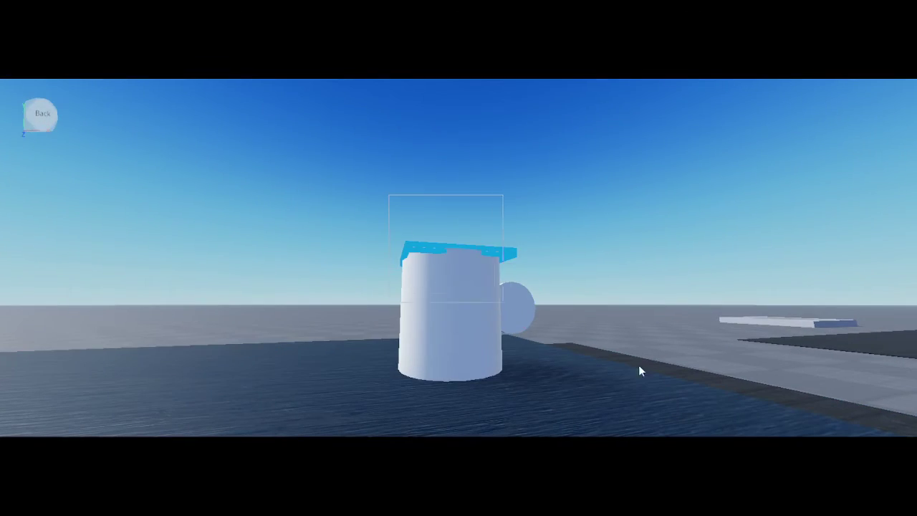
drag(639, 366, 659, 375)
right_drag(708, 293, 707, 293)
scroll(707, 293, down, 3)
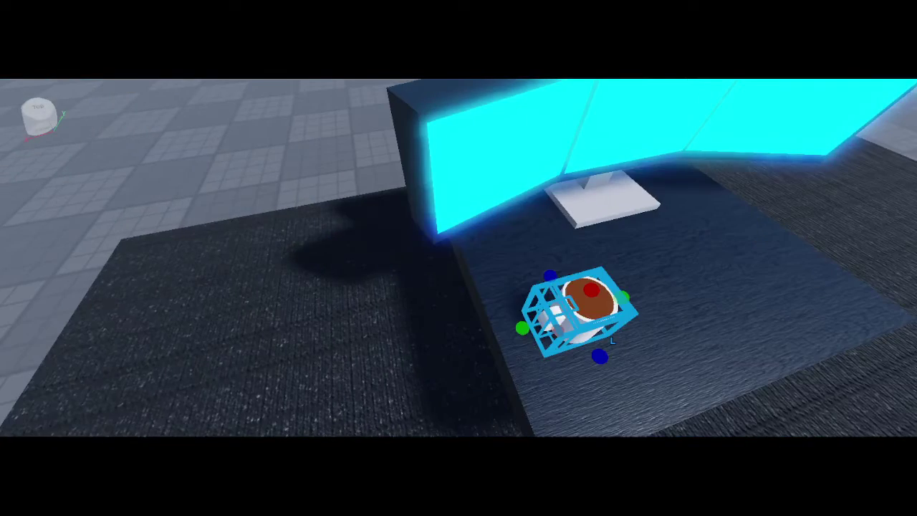
key(ctrl+4)
drag(569, 370, 541, 363)
drag(676, 429, 760, 433)
scroll(337, 216, down, 4)
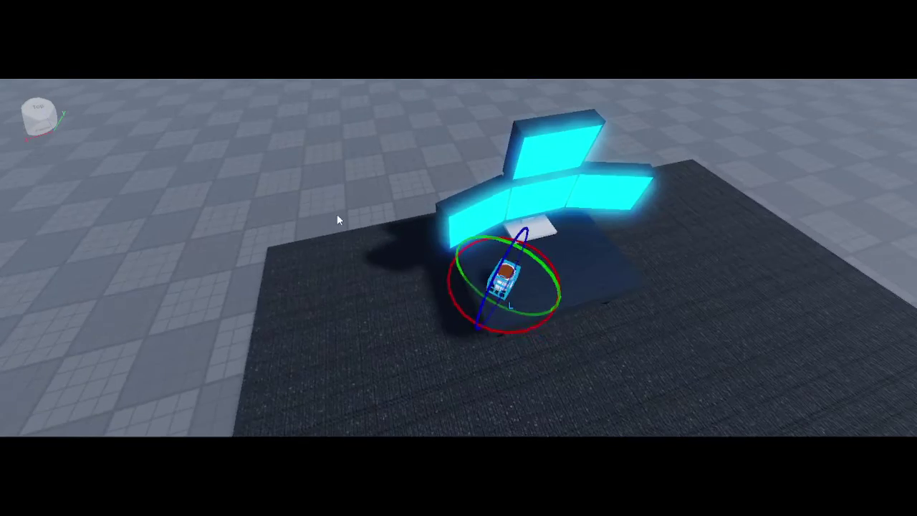
click(337, 219)
Examine the keyboard, mouse and mug arranged on the tabletop in front of the monitor stand
right_drag(613, 389, 613, 390)
key(w)
key(s)
key(w)
key(s)
key(w)
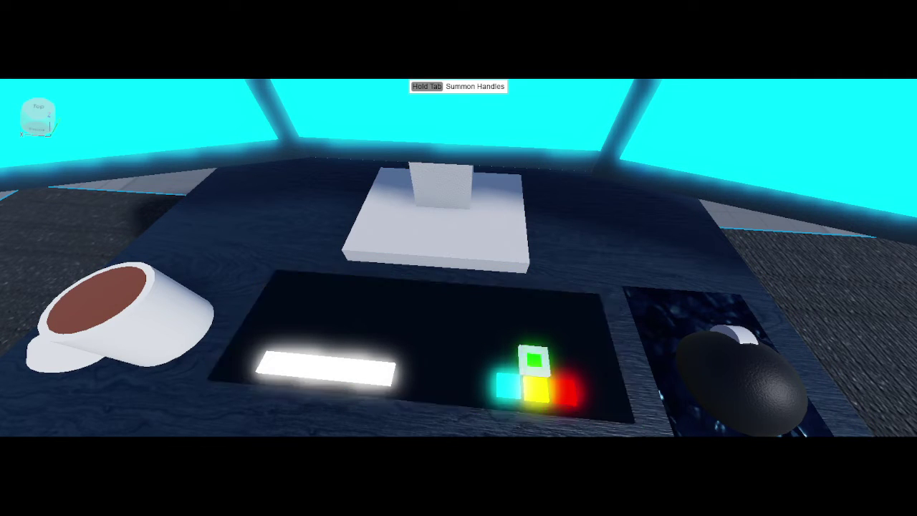
scroll(703, 413, down, 5)
scroll(789, 189, down, 5)
Add a block on the empty ground away from the desks and colour it dark blue
right_drag(789, 189, 661, 124)
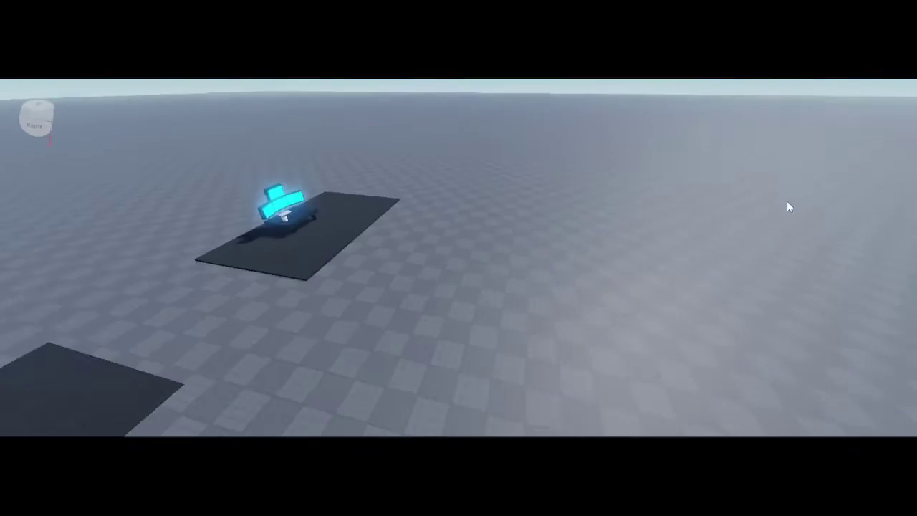
key(w)
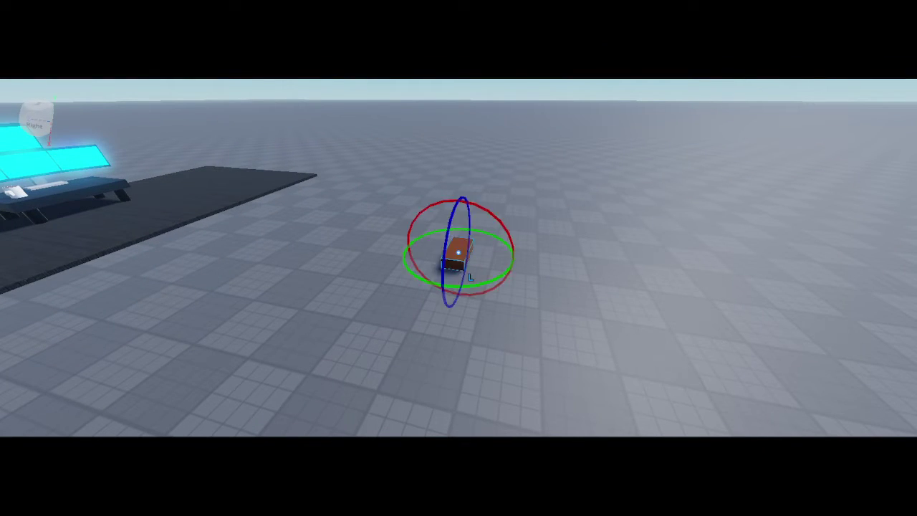
click(666, 262)
key(w)
click(459, 252)
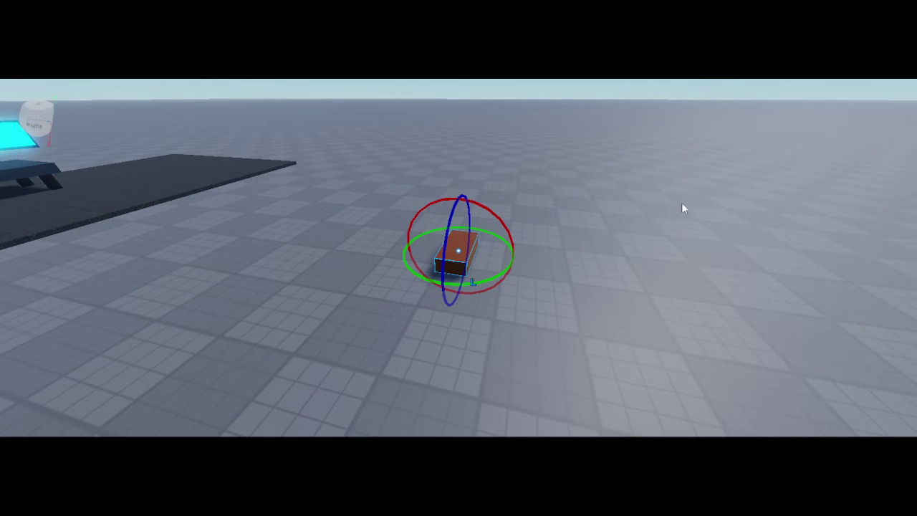
click(753, 300)
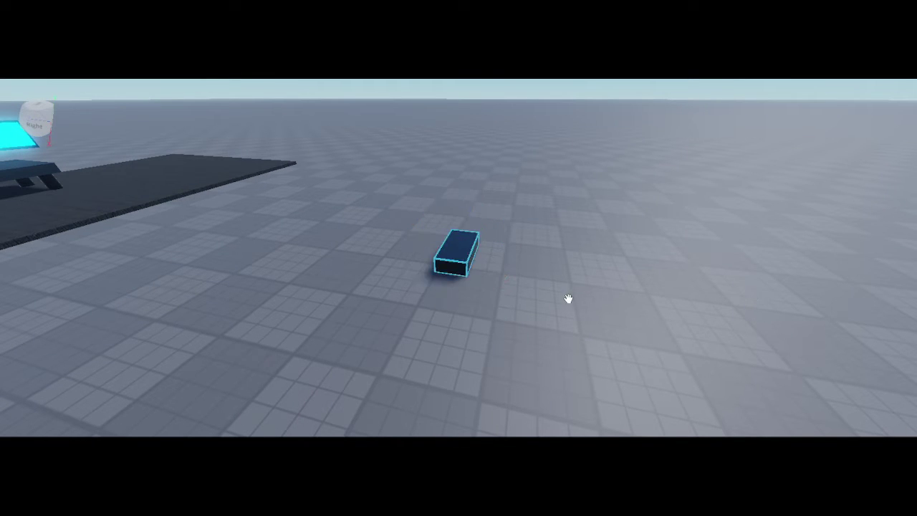
Stretch the dark blue block in length and width into a large, thin rectangular floor slab
key(a)
key(ctrl+2)
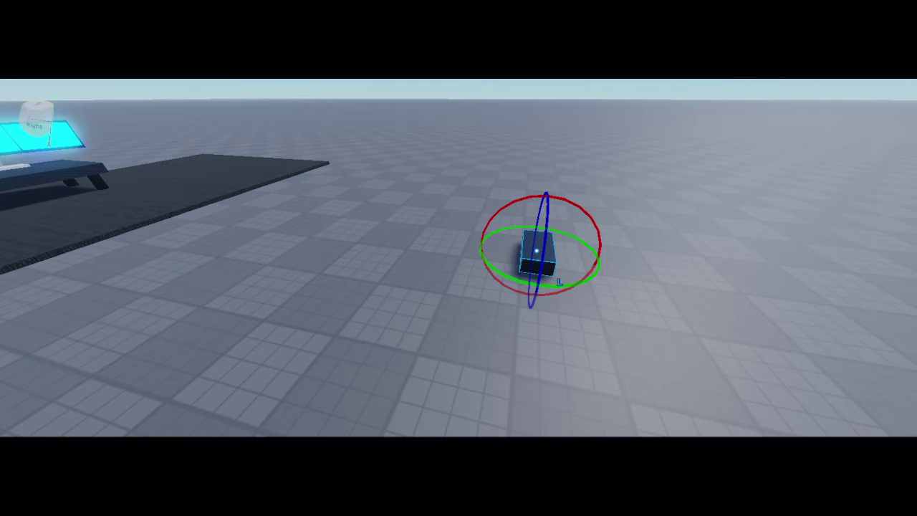
key(ctrl+3)
key(d)
drag(617, 302, 655, 319)
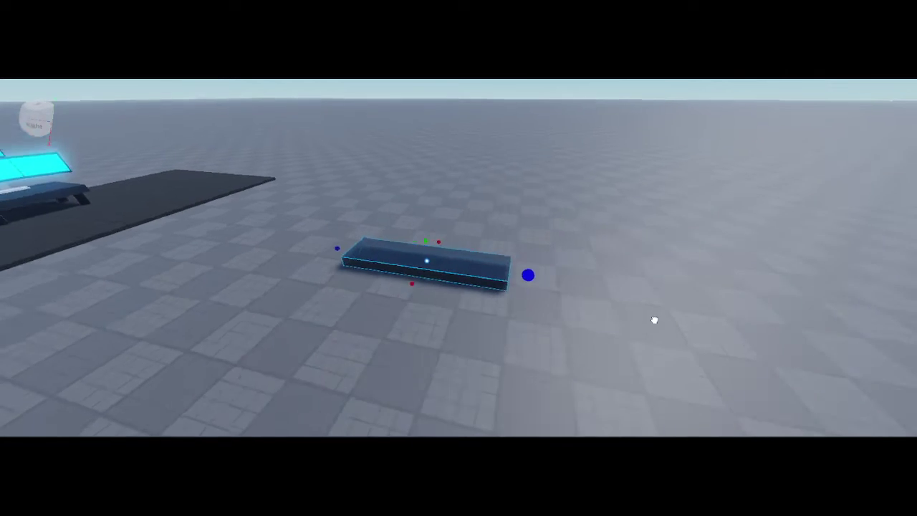
right_drag(655, 319, 661, 303)
drag(654, 319, 823, 261)
key(s)
drag(593, 280, 609, 450)
key(s)
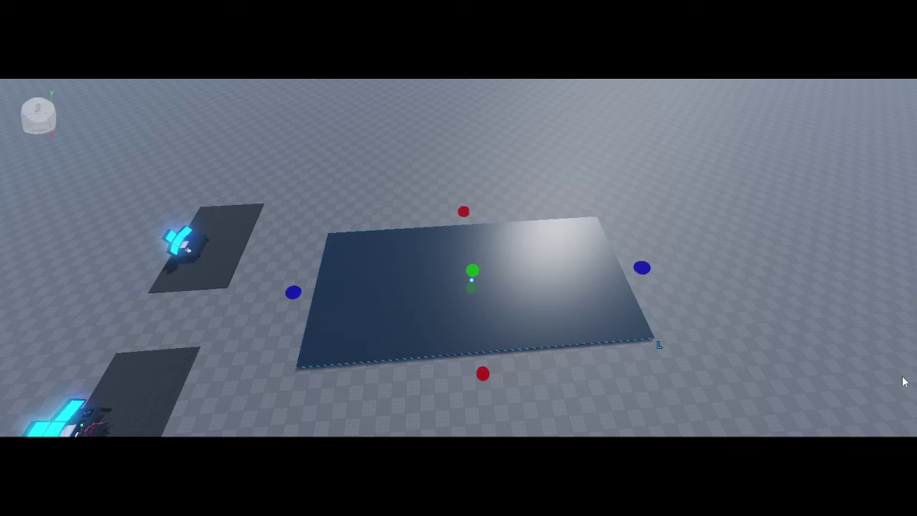
click(901, 384)
Add a white block on the dark blue floor slab, near one of its short sides
right_drag(900, 385, 897, 381)
key(w)
key(d)
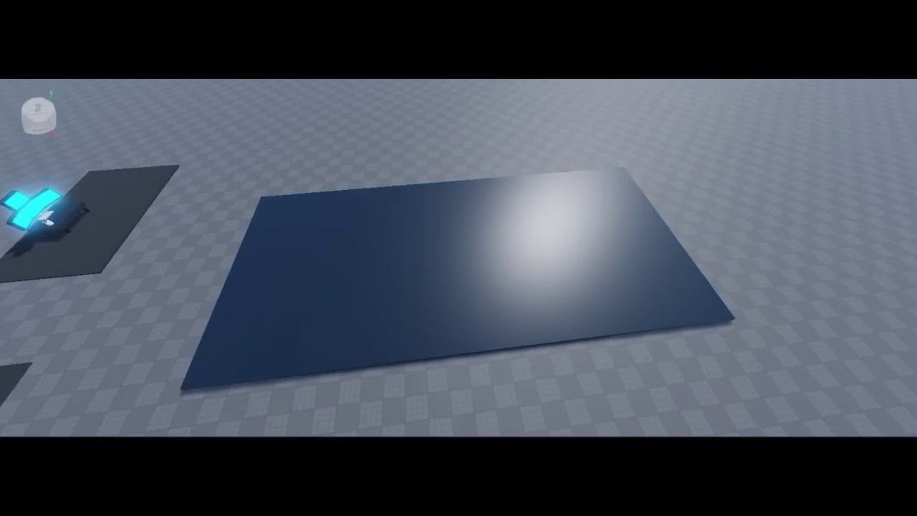
key(w)
key(d)
key(w)
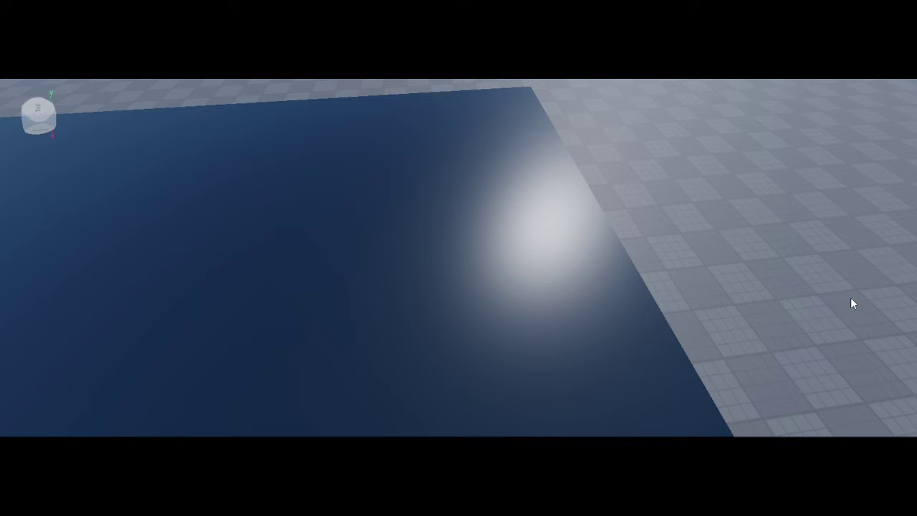
key(s)
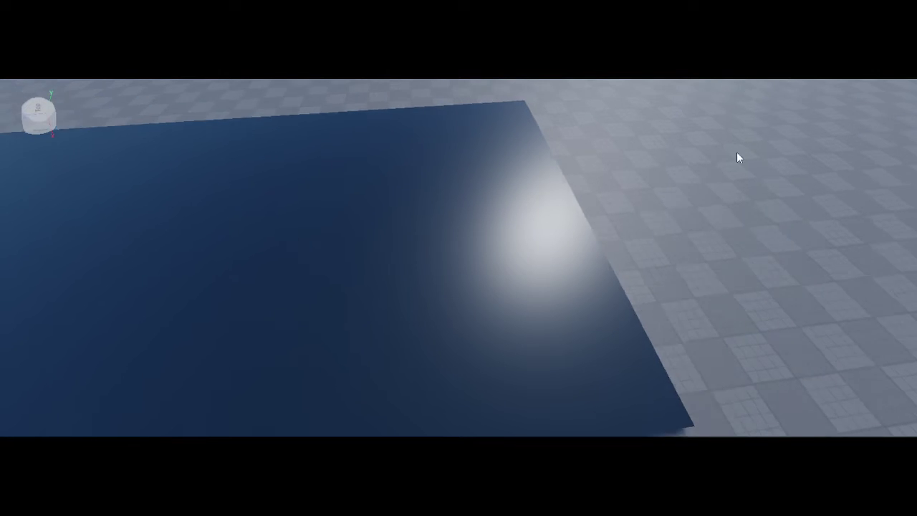
key(w)
click(817, 208)
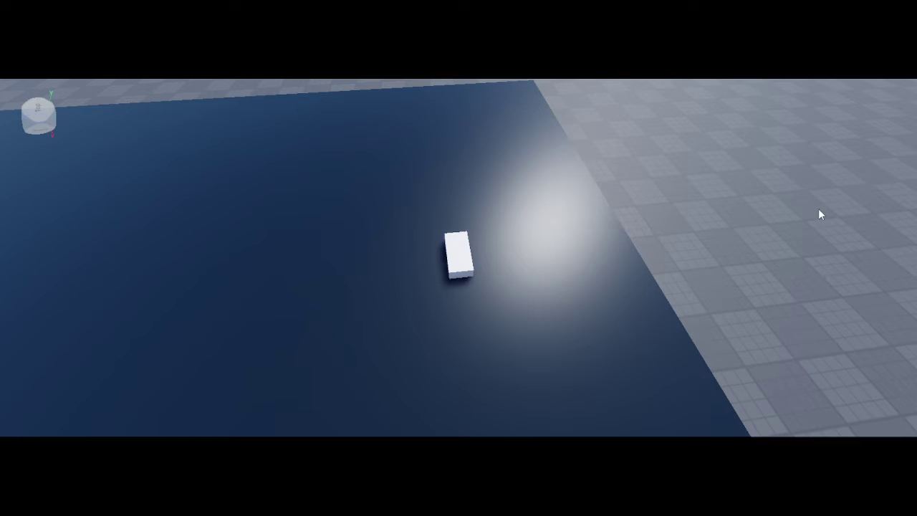
Widen and lengthen the white block into a roughly square piece
click(561, 300)
drag(612, 290, 668, 294)
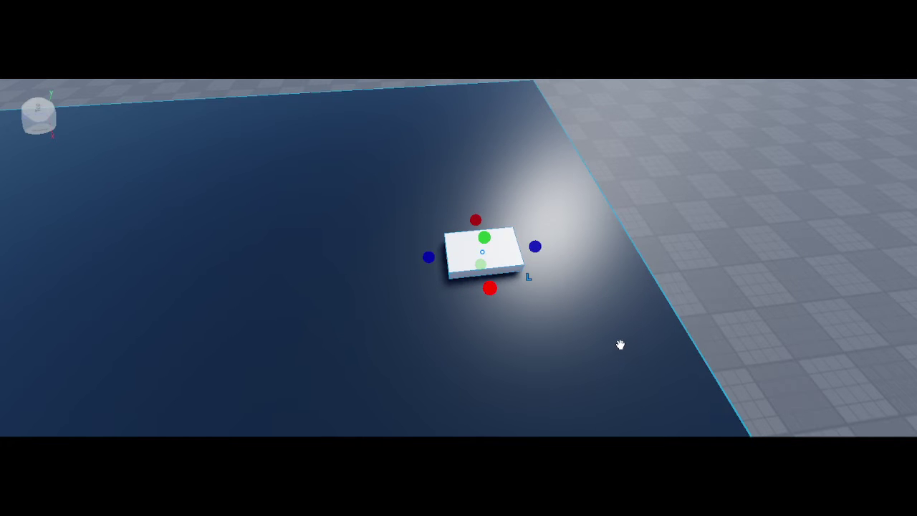
drag(620, 345, 624, 366)
Duplicate the square white key and place the copy directly in front of it, near the slab's long edge
click(897, 301)
drag(587, 304, 587, 317)
right_drag(586, 304, 588, 317)
drag(587, 317, 592, 278)
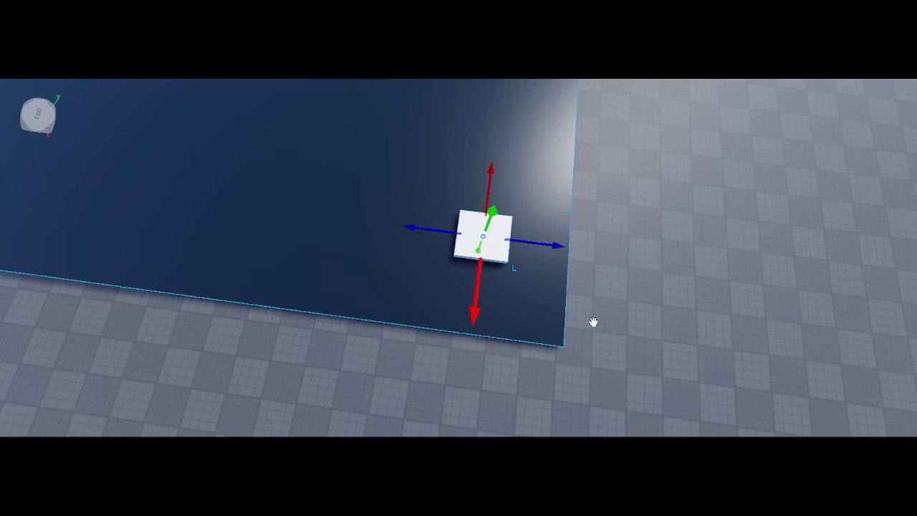
key(ctrl+d)
drag(593, 322, 598, 388)
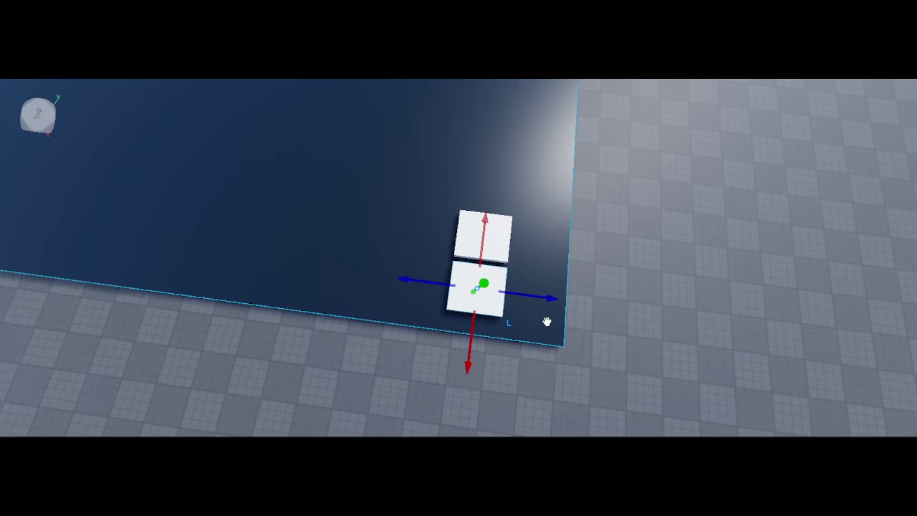
Duplicate the front key to both sides to complete an inverted-T cluster of four arrow keys
key(ctrl+d)
drag(549, 337, 729, 348)
key(ctrl+d)
click(734, 312)
key(s)
key(a)
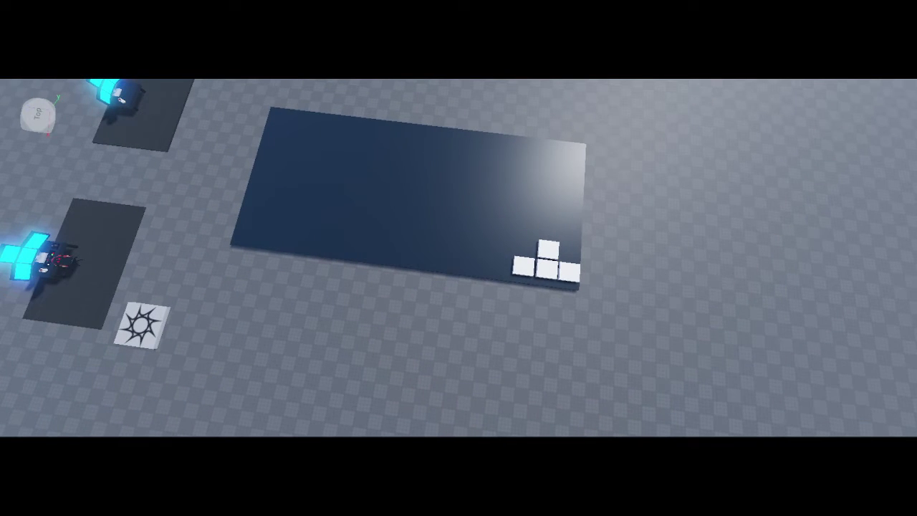
Adjust the dark blue slab's length at both short ends, leaving free space beyond the outer arrow key
key(d)
drag(295, 197, 342, 211)
drag(692, 252, 750, 255)
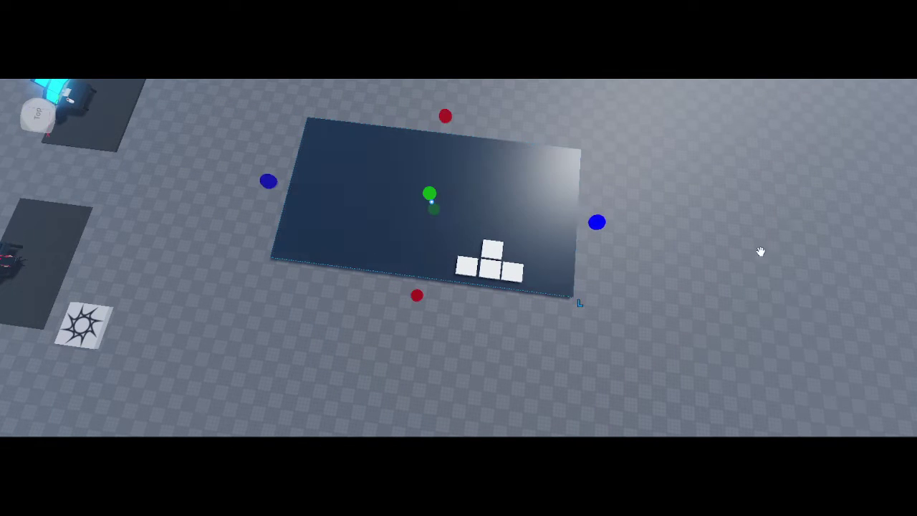
drag(344, 212, 325, 217)
click(466, 319)
key(w)
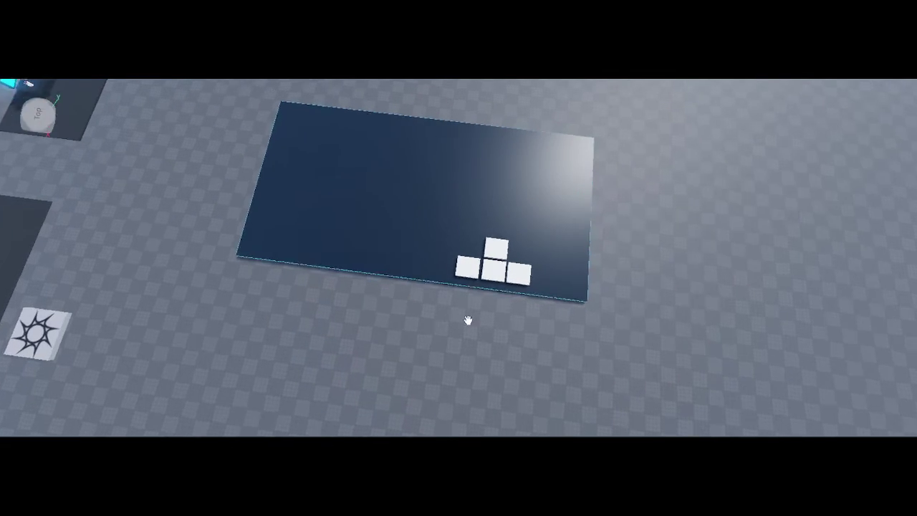
Duplicate the outer arrow key nearest the slab's middle and place the copy farther along the long edge
click(597, 341)
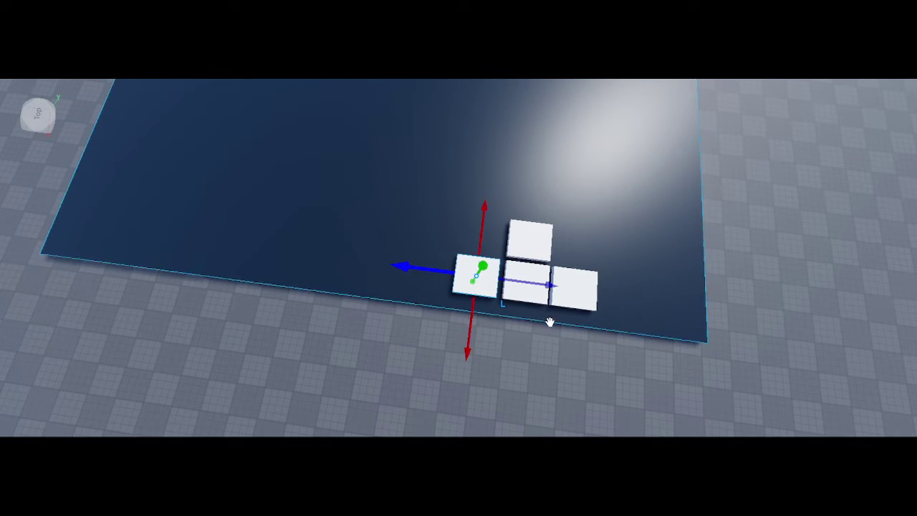
key(a)
drag(549, 321, 469, 304)
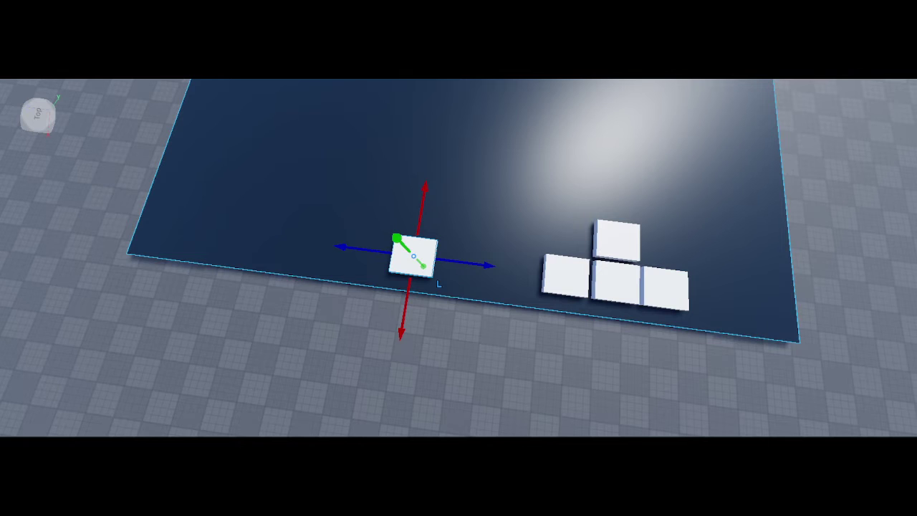
Stretch the separate white key lengthwise into a long space bar and shift it closer to the arrow keys
key(ctrl+3)
drag(374, 251, 305, 294)
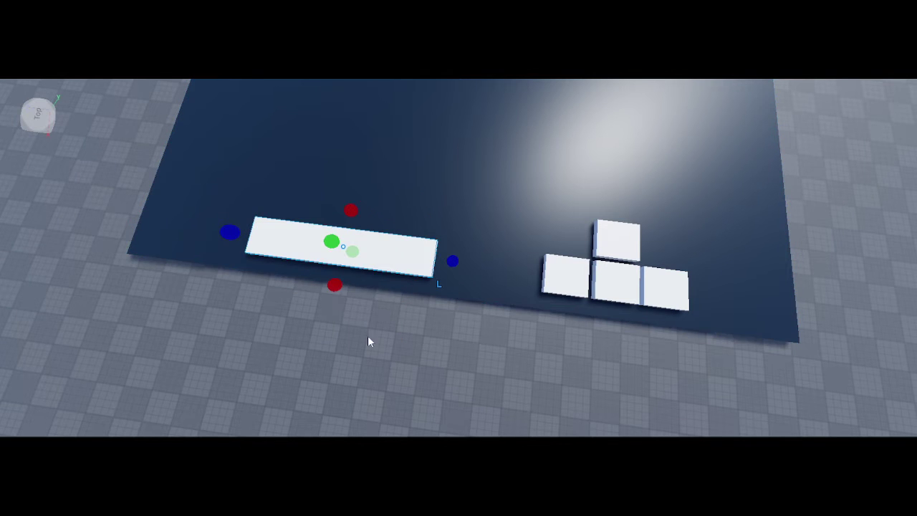
key(ctrl+2)
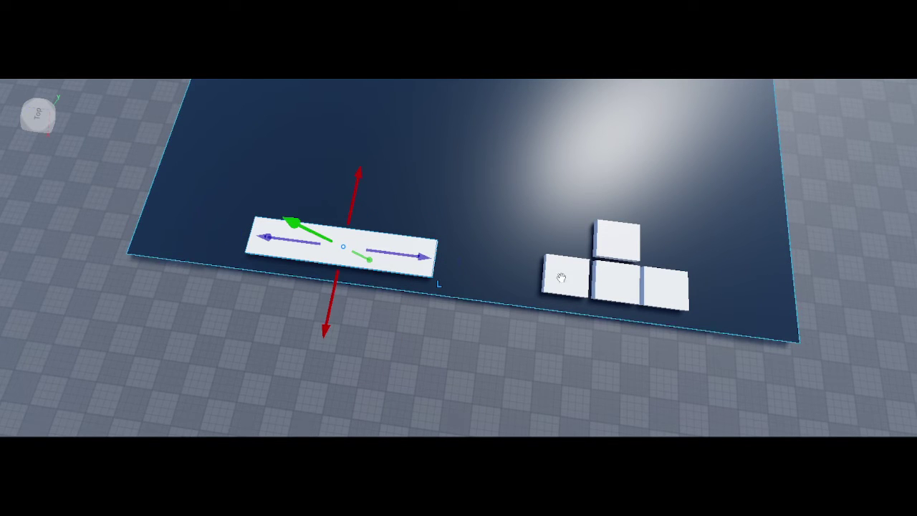
drag(532, 304, 575, 313)
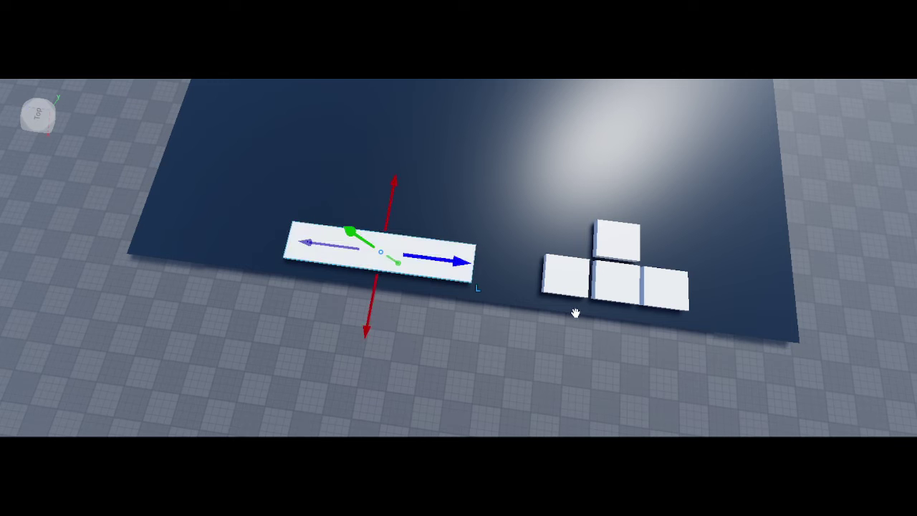
Reduce the dark blue slab's depth from the long edge opposite the keys to give it keyboard proportions
key(s)
right_drag(458, 258, 516, 239)
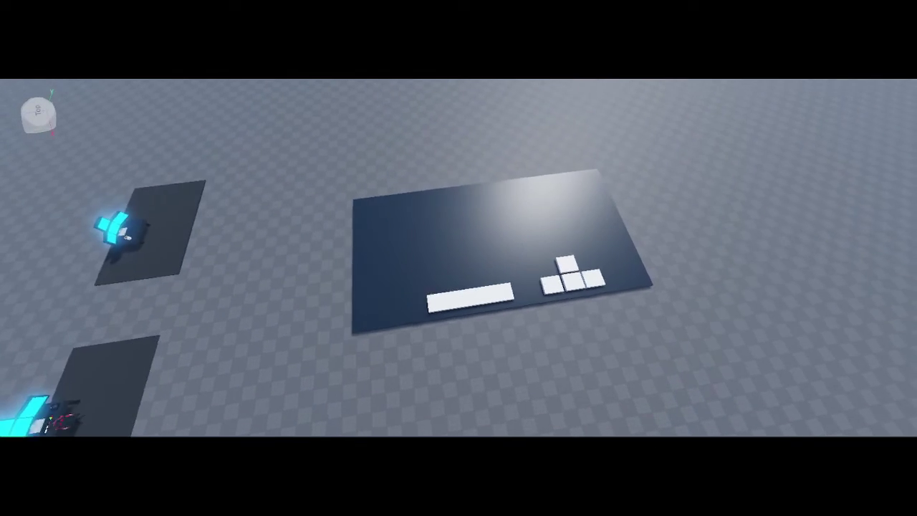
key(a)
mouse_move(459, 257)
right_down()
mouse_move(387, 258)
mouse_move(458, 257)
right_up()
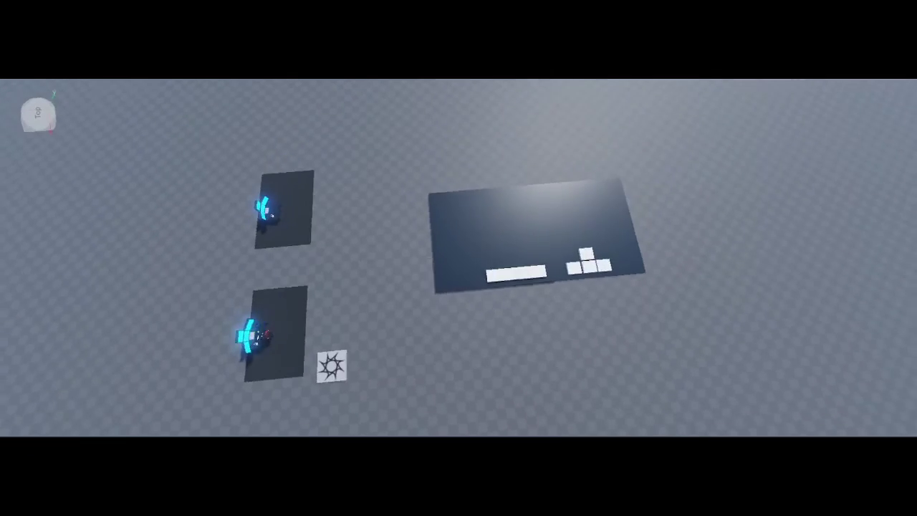
key(d)
key(w)
scroll(551, 259, up, 2)
click(565, 247)
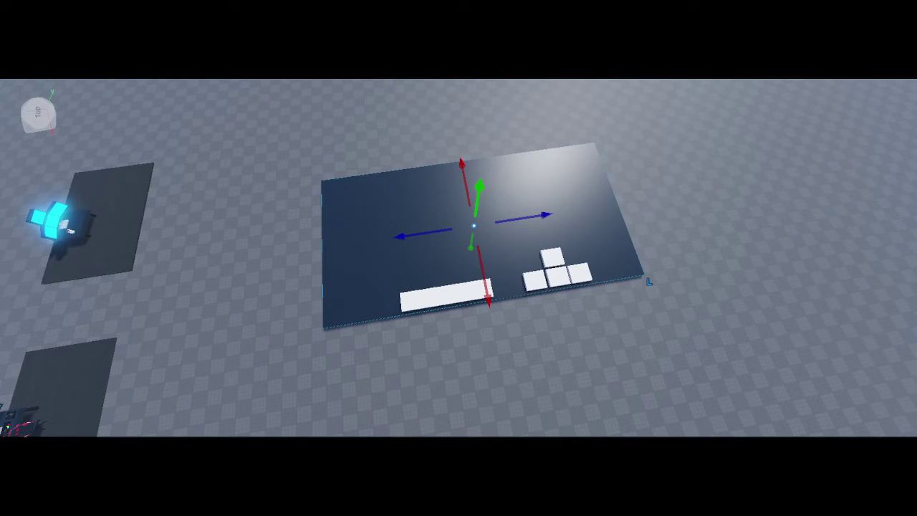
key(ctrl+4)
drag(566, 155, 582, 210)
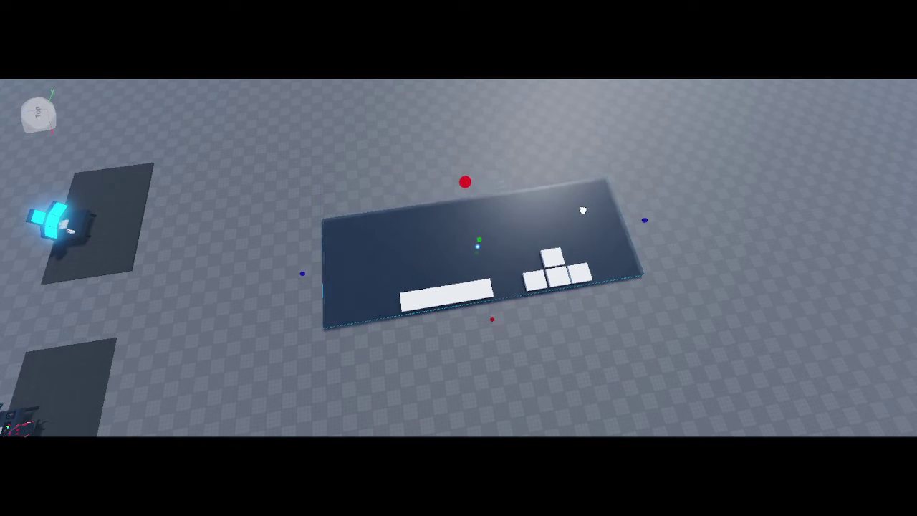
Select the slab together with all the white keys and scale the whole keyboard down to a small fraction of its size
key(w)
key(d)
key(w)
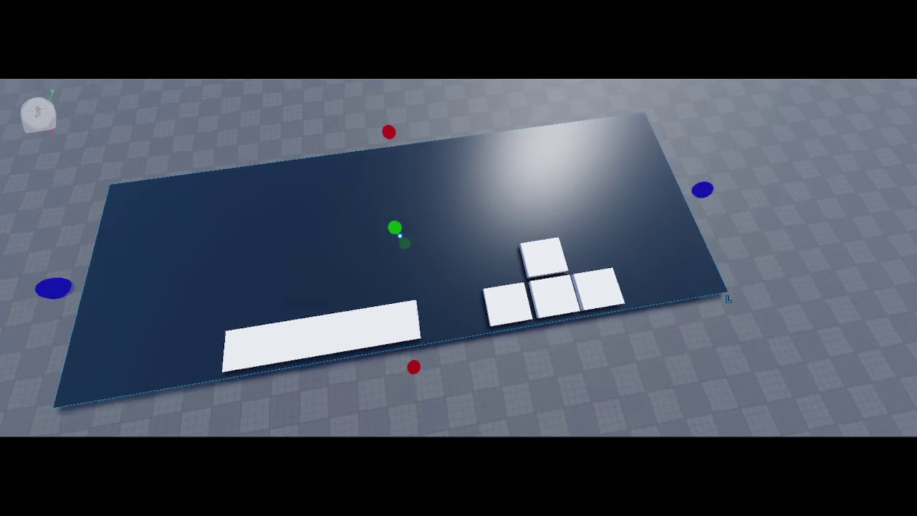
key(s)
click(756, 174)
right_drag(573, 294, 558, 276)
key(s)
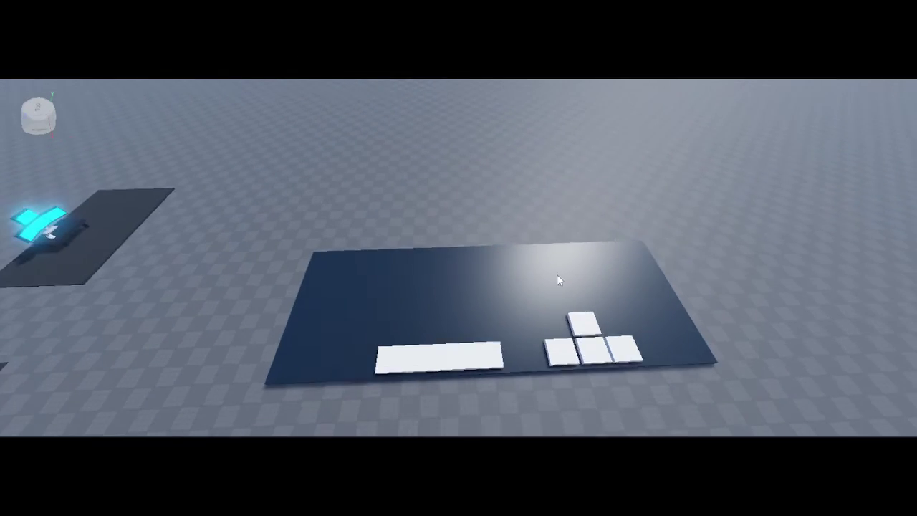
click(373, 265)
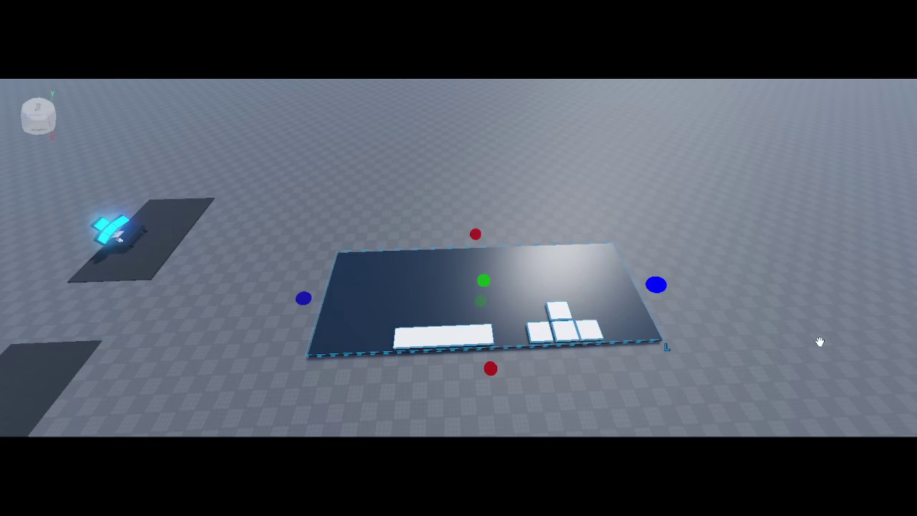
key(s)
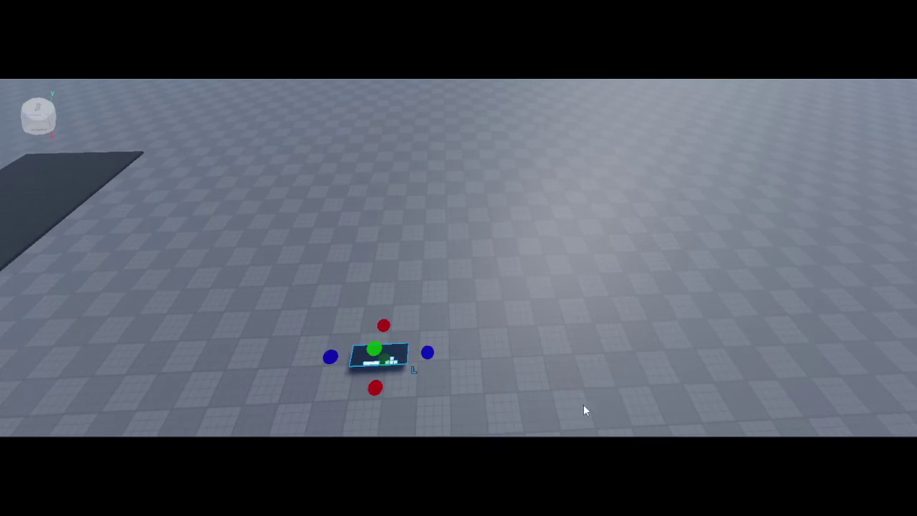
Try placing the small keyboard at the front edge of the desk, beside the mug
click(592, 383)
key(w)
right_drag(592, 384, 593, 384)
key(s)
key(w)
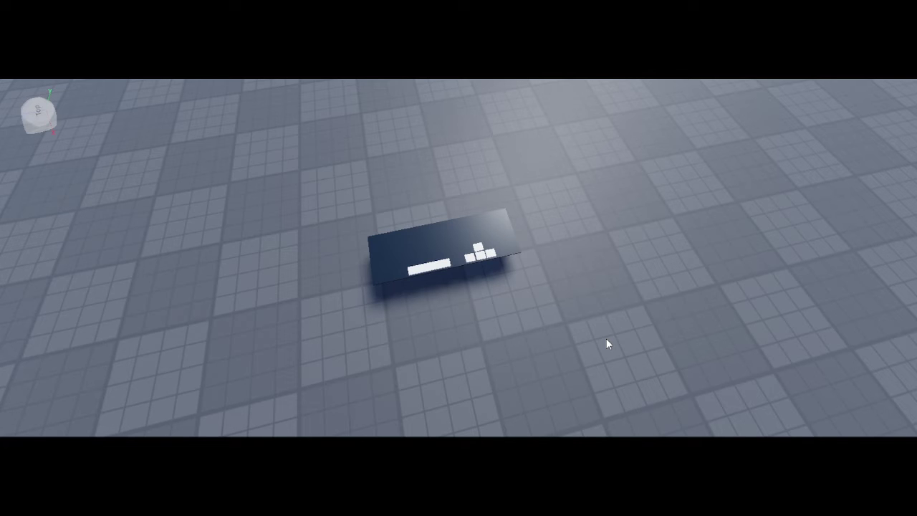
right_drag(611, 344, 611, 344)
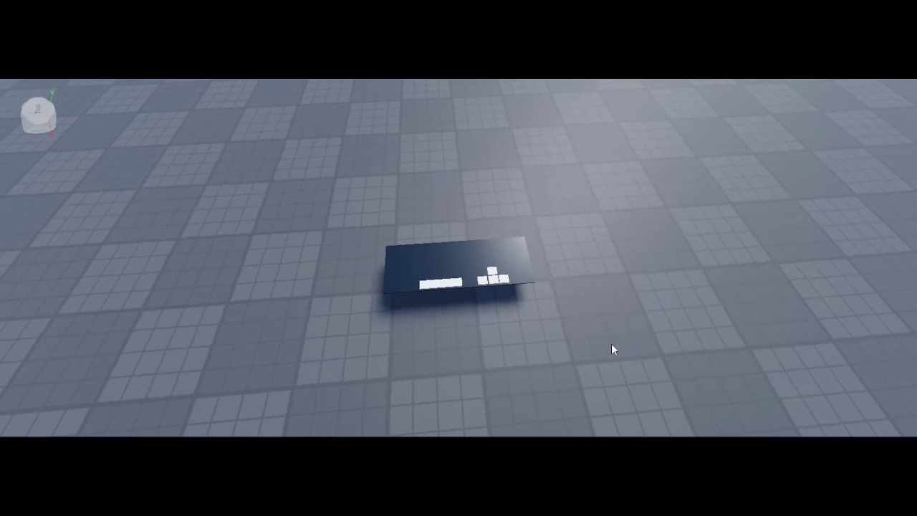
key(w)
scroll(612, 345, up, 2)
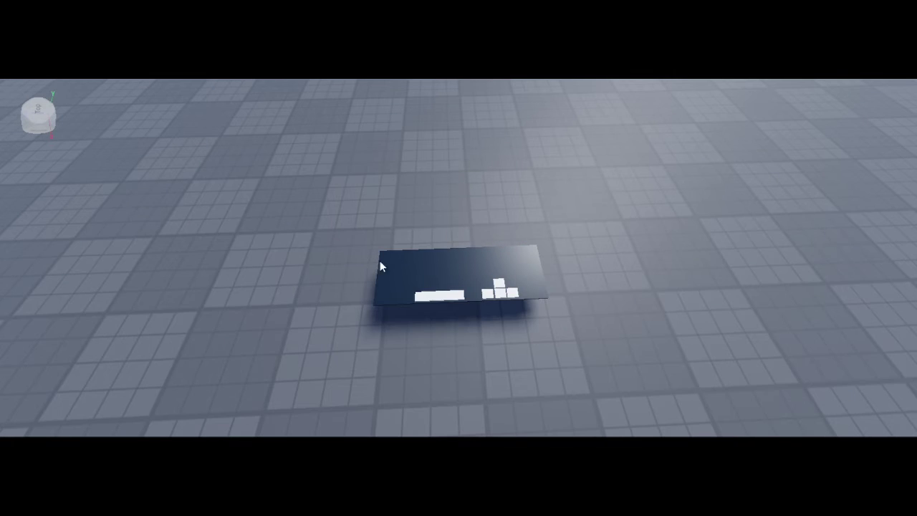
drag(342, 230, 593, 371)
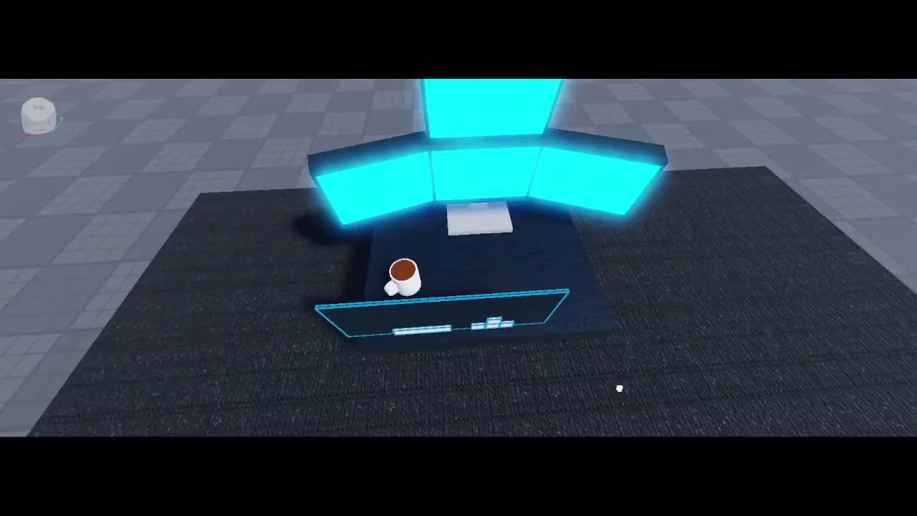
Move the keyboard to the open ground beside the rug and scale it down further
drag(633, 371, 646, 319)
key(d)
key(d)
key(f)
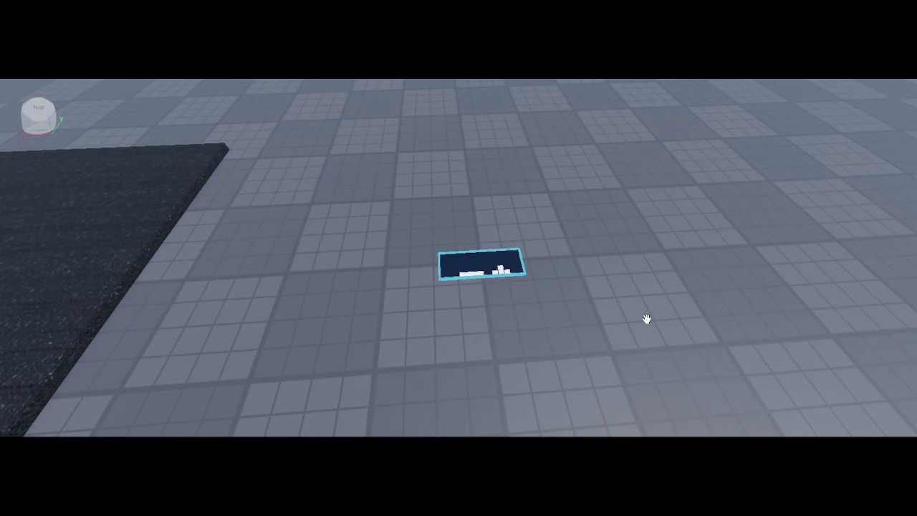
Lay the keyboard flat on the desk between the mug and the desk's side, and scale it up slightly
drag(586, 324, 666, 353)
key(a)
drag(620, 308, 619, 343)
key(s)
key(w)
scroll(619, 343, up, 3)
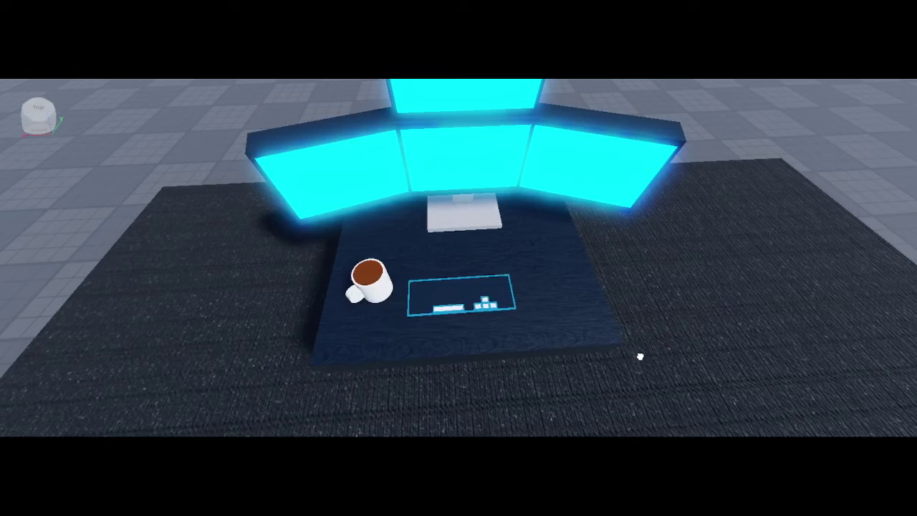
drag(673, 353, 696, 356)
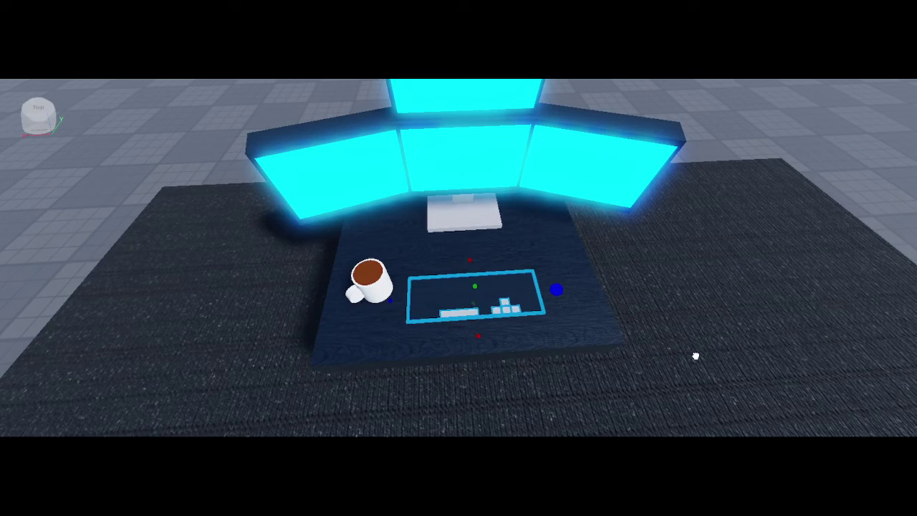
key(s)
key(d)
Make the keyboard's keys glow, keeping the space bar white and colouring the arrow keys red, blue, green and yellow
click(878, 272)
key(w)
key(a)
key(w)
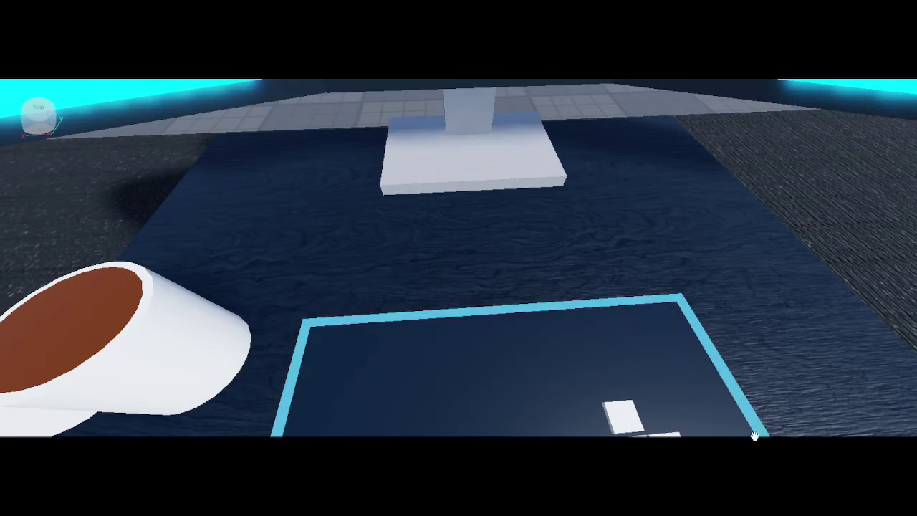
scroll(754, 436, down, 5)
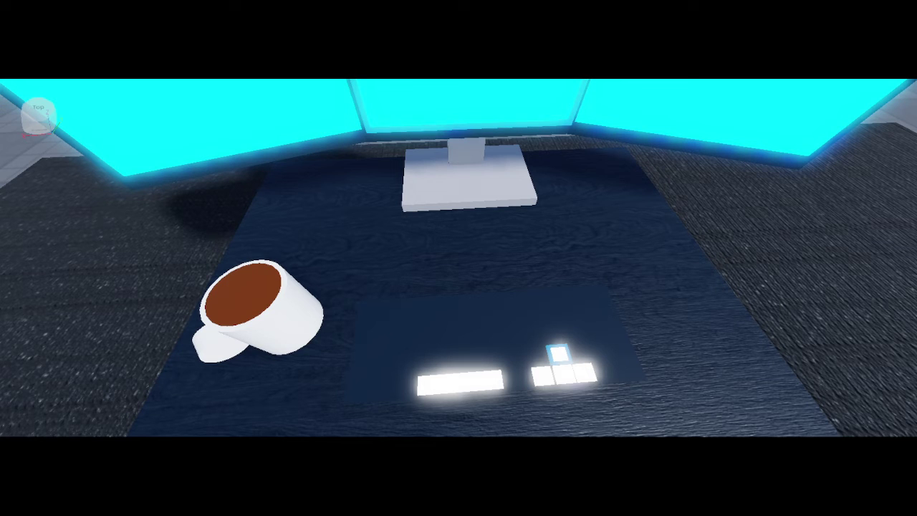
click(820, 152)
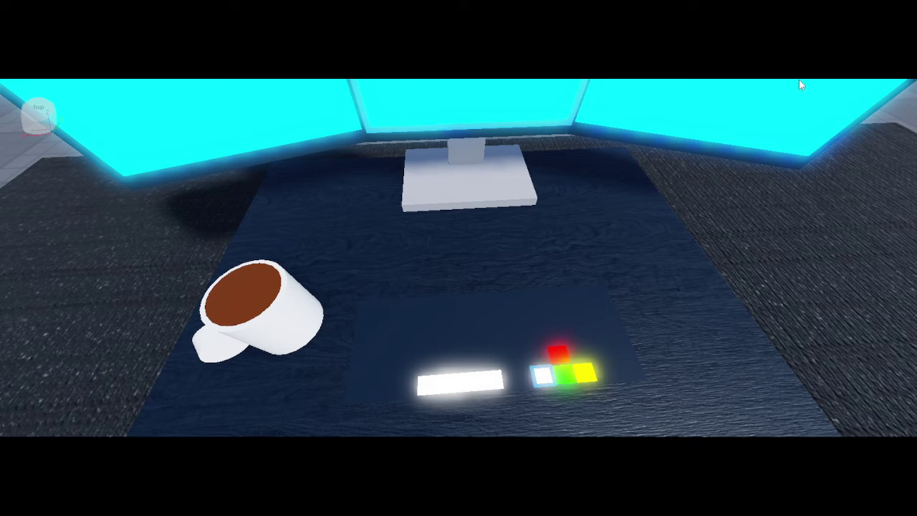
scroll(458, 258, down, 8)
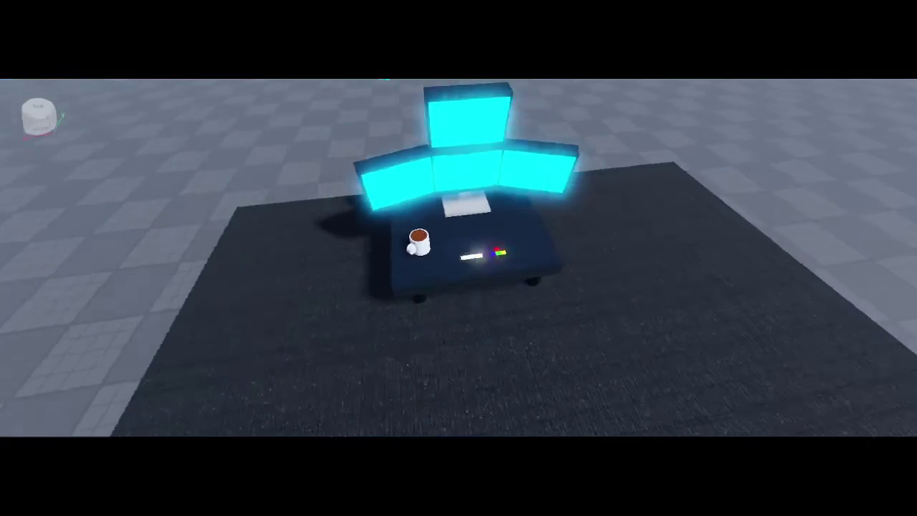
Add a block on the empty ground beside the rug and give it a dark blue patterned material
right_drag(458, 258, 429, 236)
scroll(458, 258, up, 4)
scroll(458, 258, down, 4)
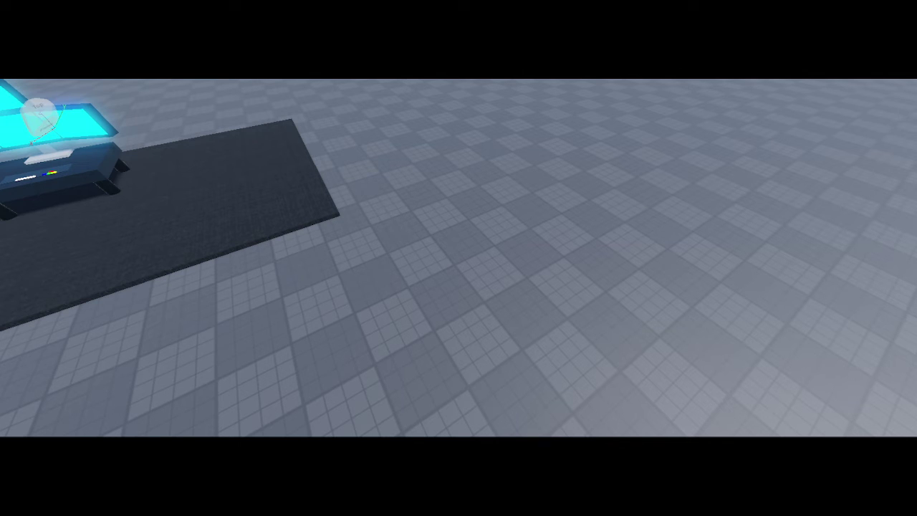
click(819, 257)
right_drag(819, 257, 537, 108)
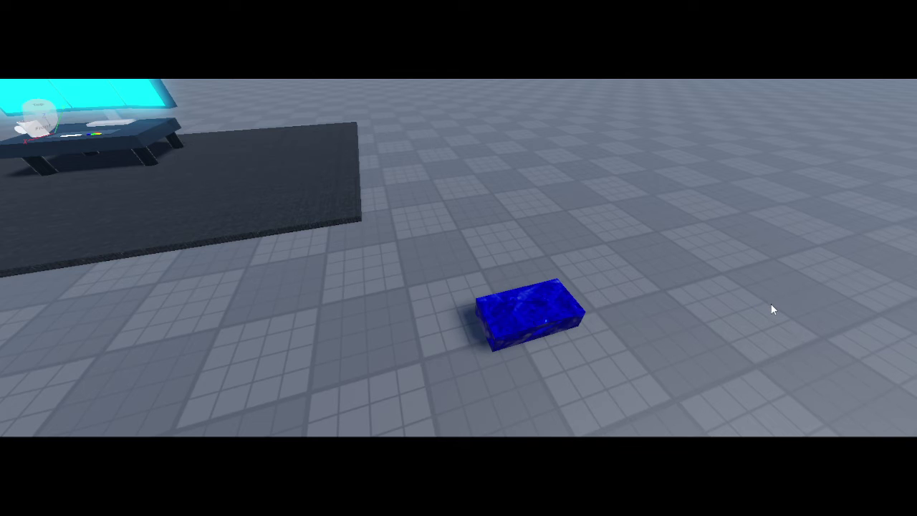
key(w)
right_drag(769, 306, 768, 336)
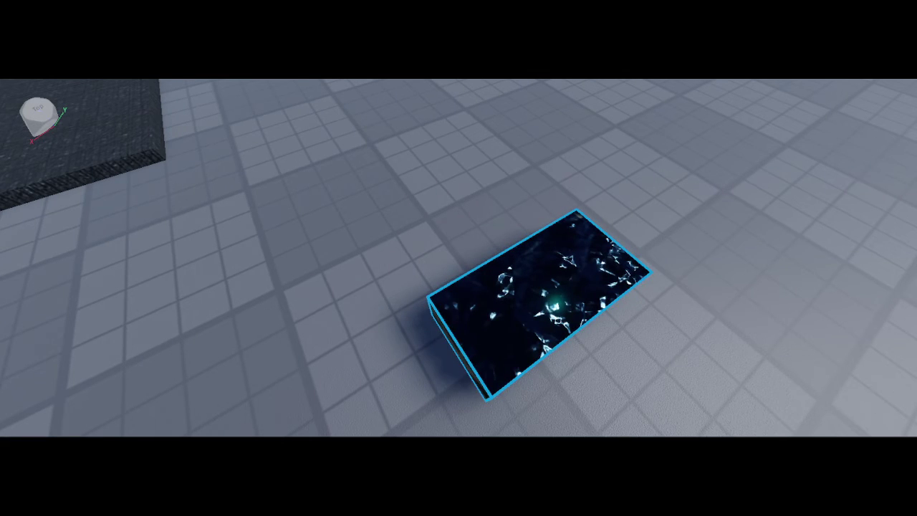
Shrink the dark patterned block into a small flat mouse pad
key(ctrl+3)
drag(683, 328, 676, 374)
drag(754, 300, 679, 391)
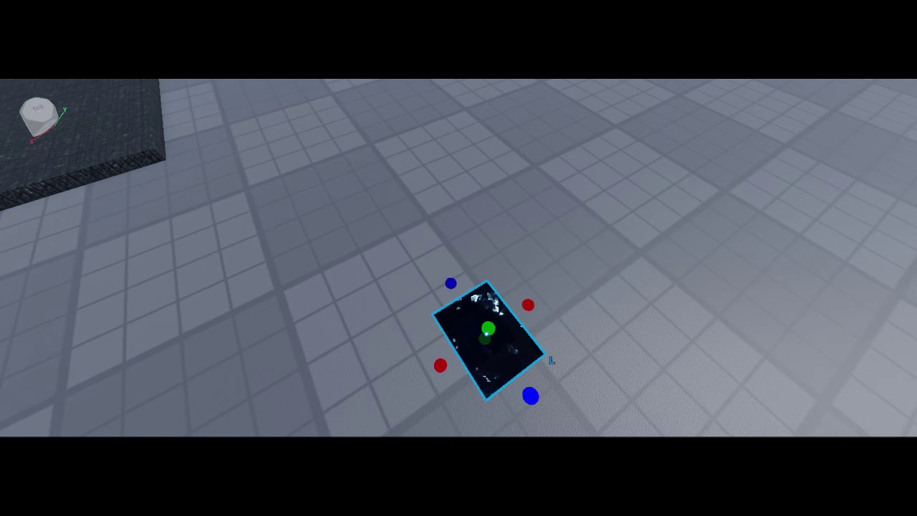
drag(530, 396, 522, 384)
click(763, 363)
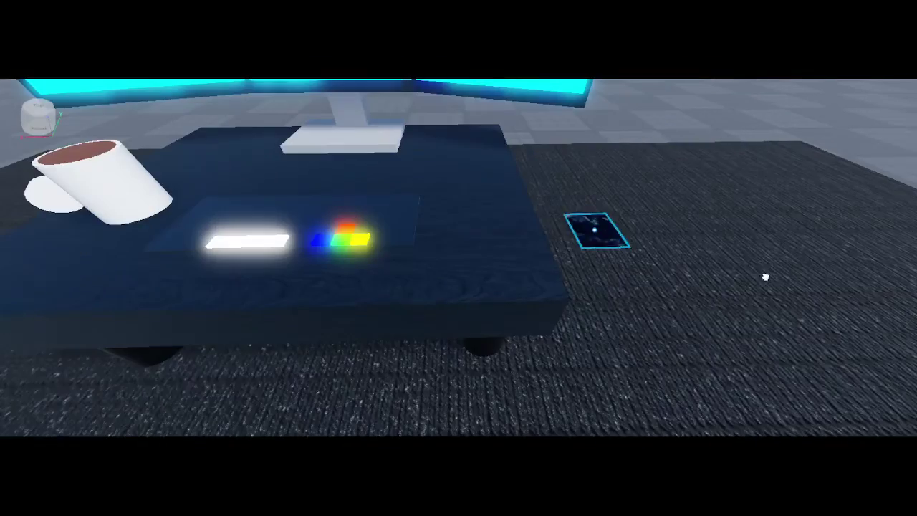
drag(637, 268, 635, 271)
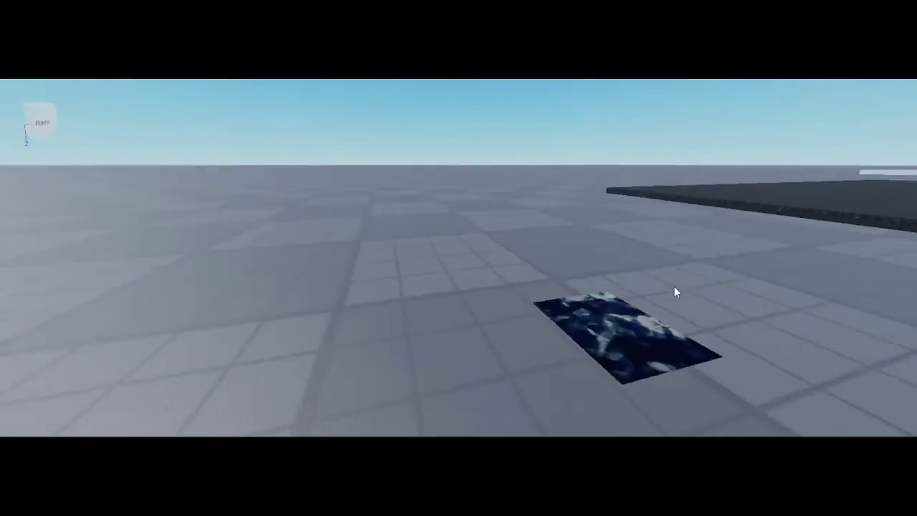
Add a dark ball on the open ground and move it onto the patterned mouse pad
right_drag(673, 286, 674, 286)
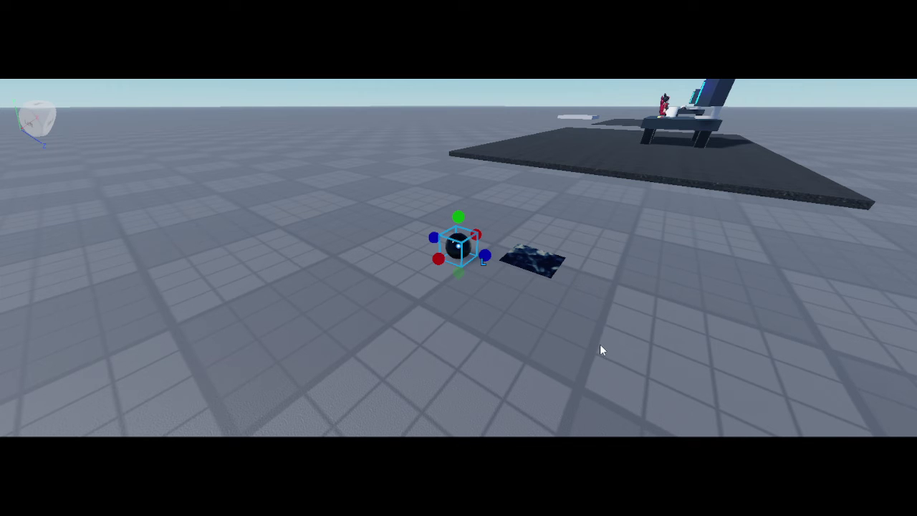
click(713, 393)
scroll(715, 393, up, 5)
right_drag(715, 393, 714, 392)
drag(543, 290, 529, 234)
key(d)
Flatten the ball into a low dome on the pad and stretch it slightly to form a mouse body
key(ctrl+3)
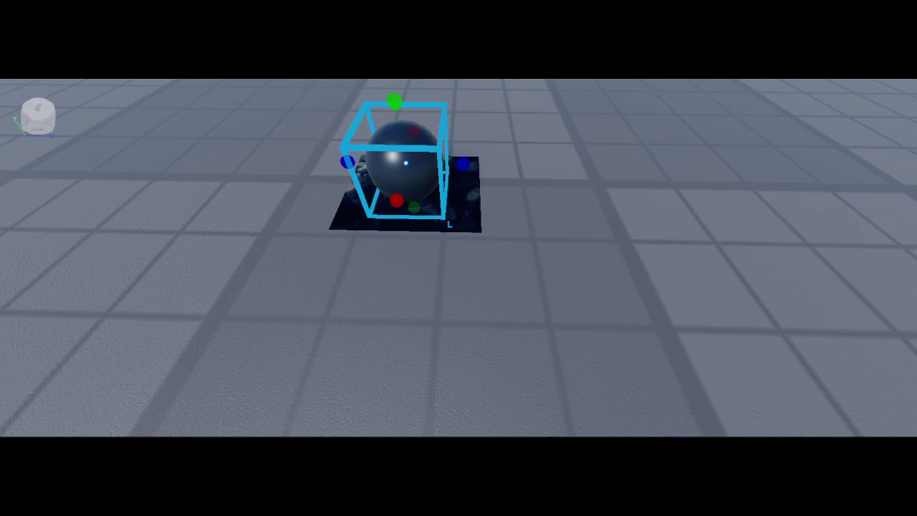
drag(491, 97, 494, 154)
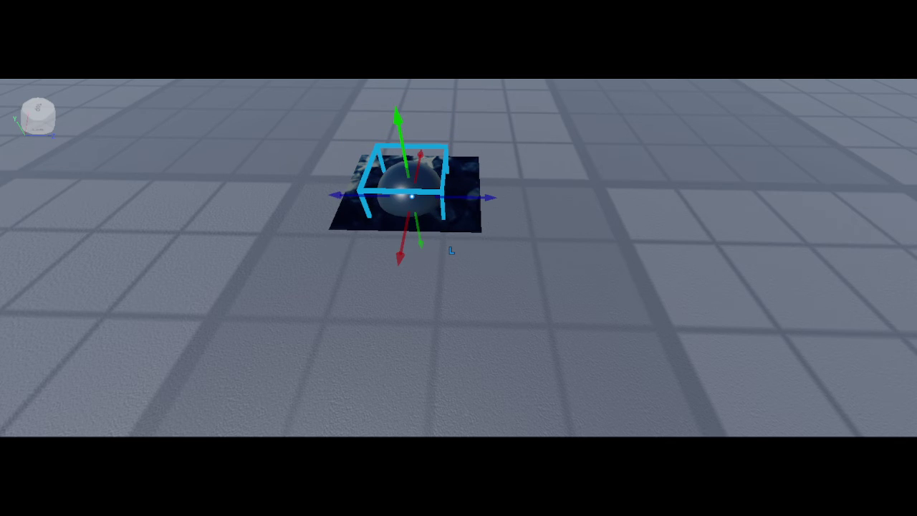
key(ctrl+4)
key(ctrl+3)
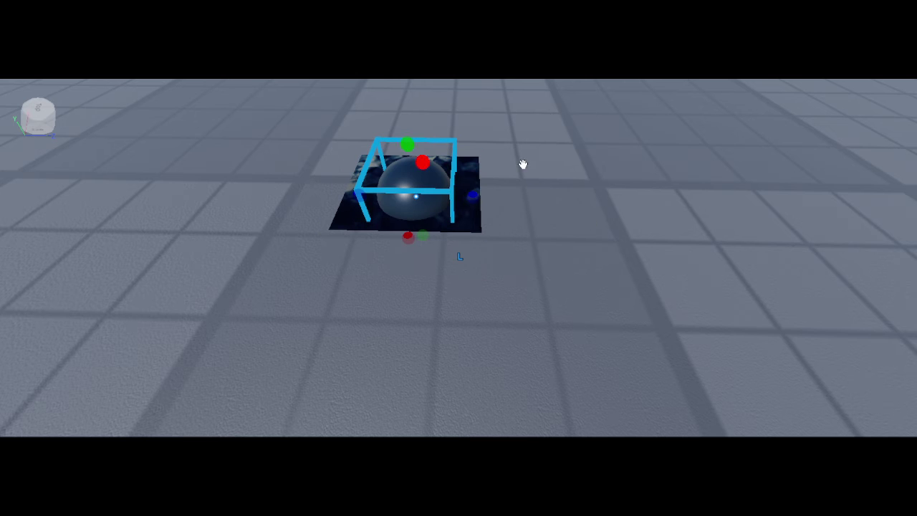
click(634, 121)
right_drag(634, 121, 670, 180)
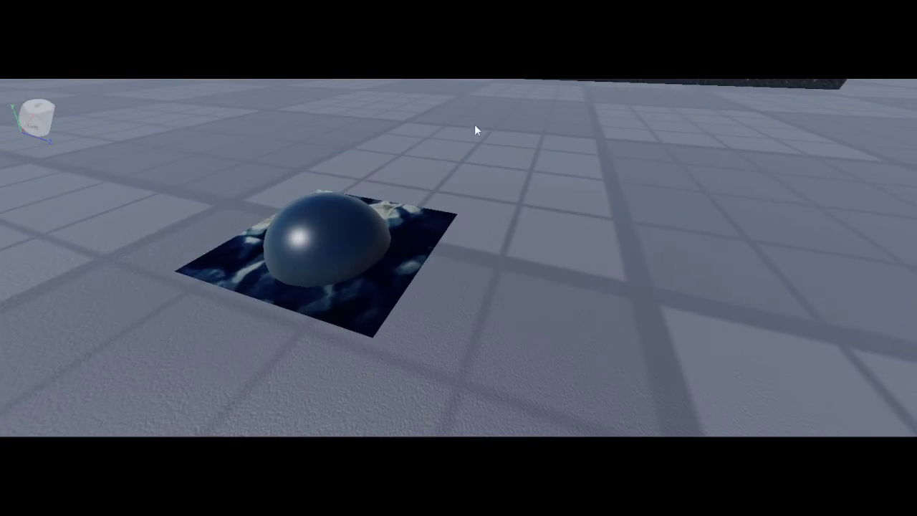
scroll(458, 257, down, 5)
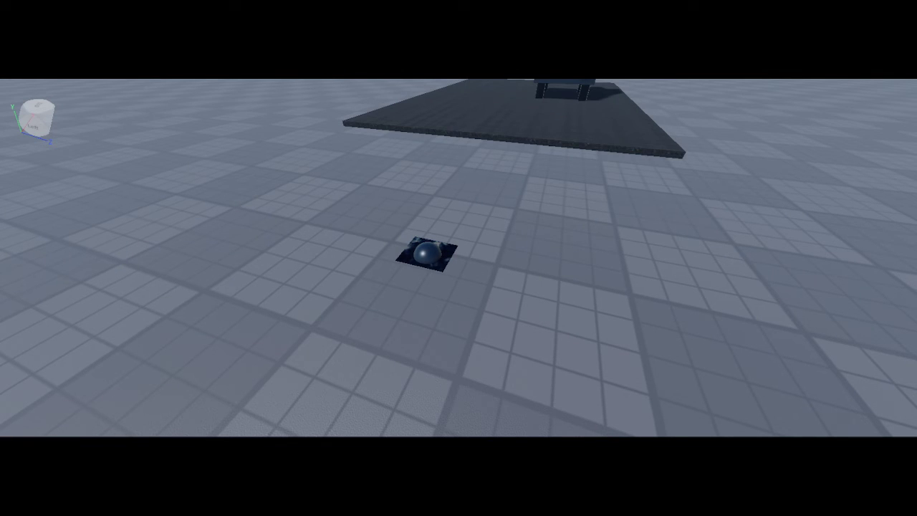
Add a small white cylinder on the ground beside the pad and scale it for the mouse's scroll wheel
click(566, 108)
click(738, 315)
click(550, 332)
drag(536, 353, 591, 266)
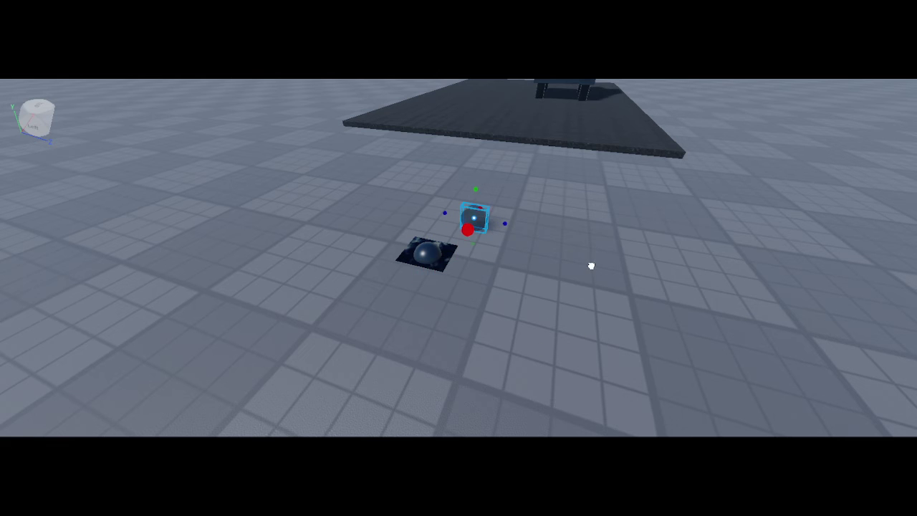
right_drag(728, 286, 682, 212)
scroll(683, 212, up, 5)
scroll(645, 213, down, 2)
drag(592, 202, 597, 292)
click(853, 292)
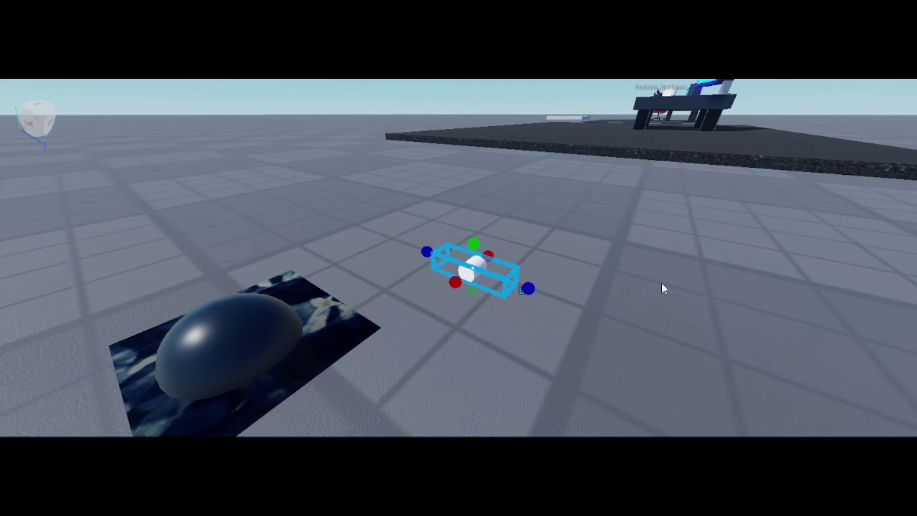
right_drag(661, 282, 661, 282)
click(713, 243)
Move the white cylinder to the end of the dome and embed it partly as the mouse's scroll wheel
drag(622, 305, 239, 361)
key(a)
key(d)
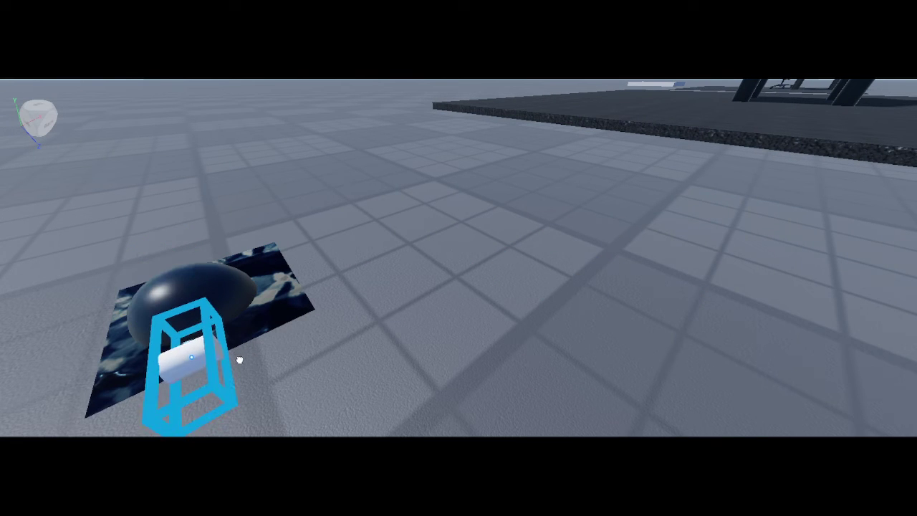
key(a)
right_drag(269, 98, 270, 97)
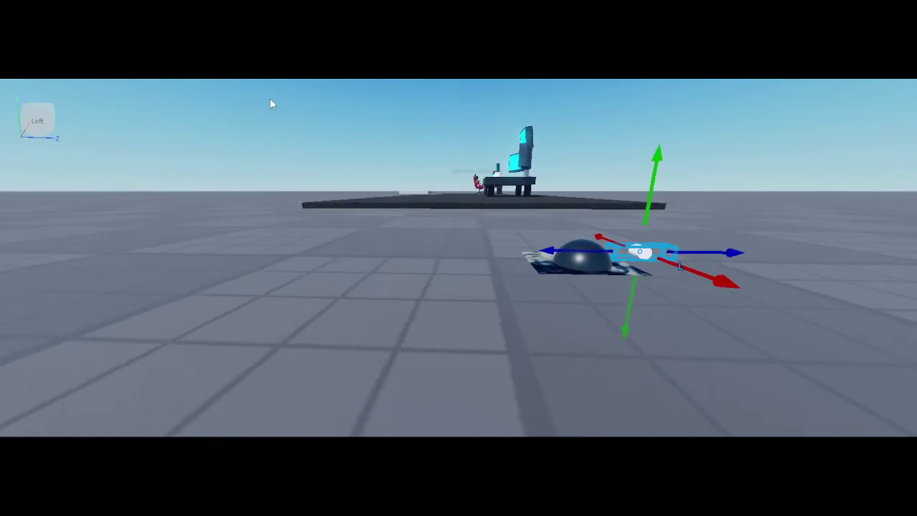
key(d)
scroll(667, 293, up, 3)
drag(681, 294, 614, 285)
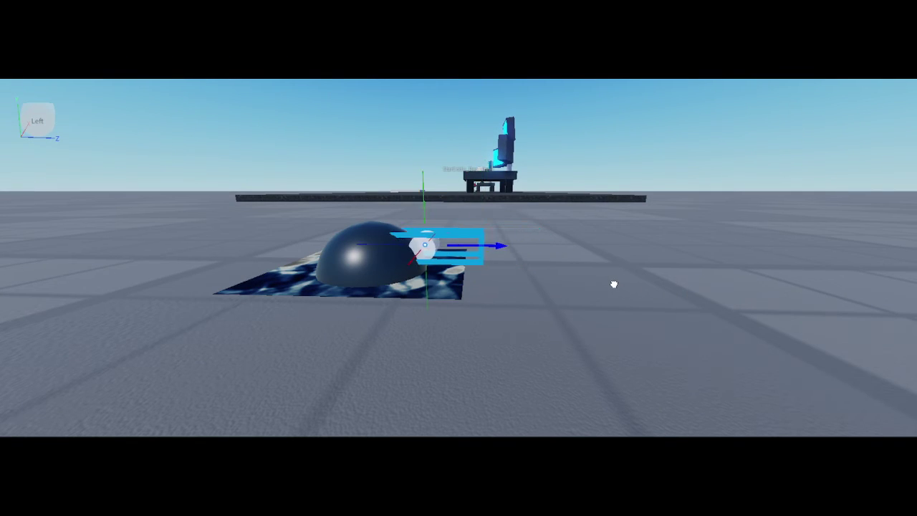
click(725, 294)
key(d)
right_drag(726, 294, 726, 295)
key(a)
right_drag(804, 270, 680, 250)
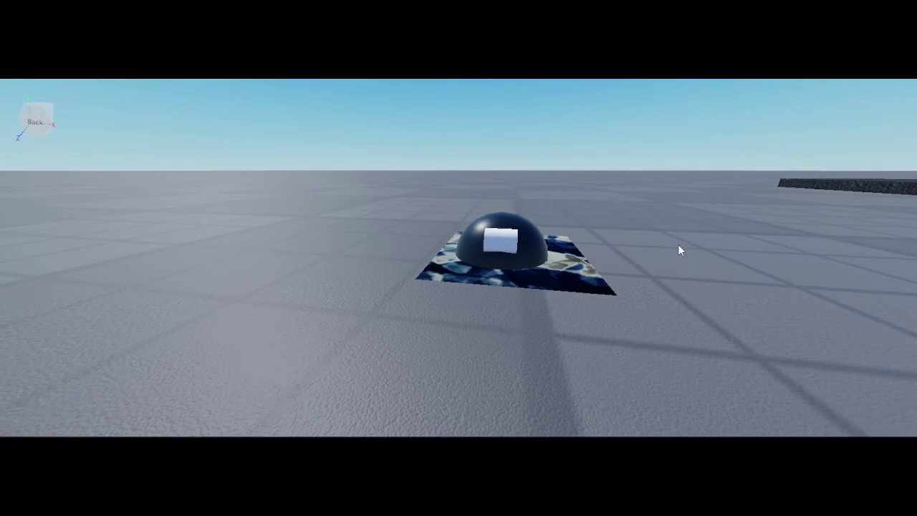
Select the pad, mouse body and scroll wheel together, scale them down, and place them on the desk beside the keyboard
click(625, 284)
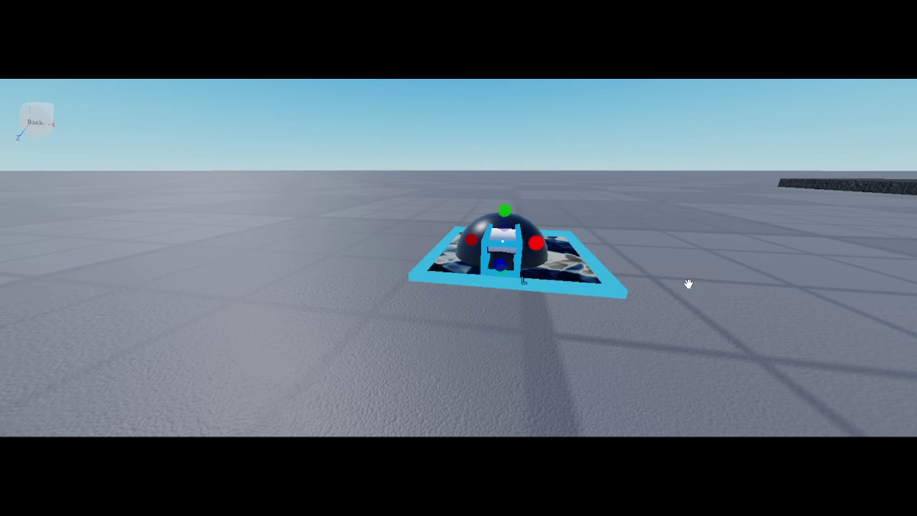
click(781, 244)
right_drag(781, 244, 781, 245)
drag(578, 340, 579, 341)
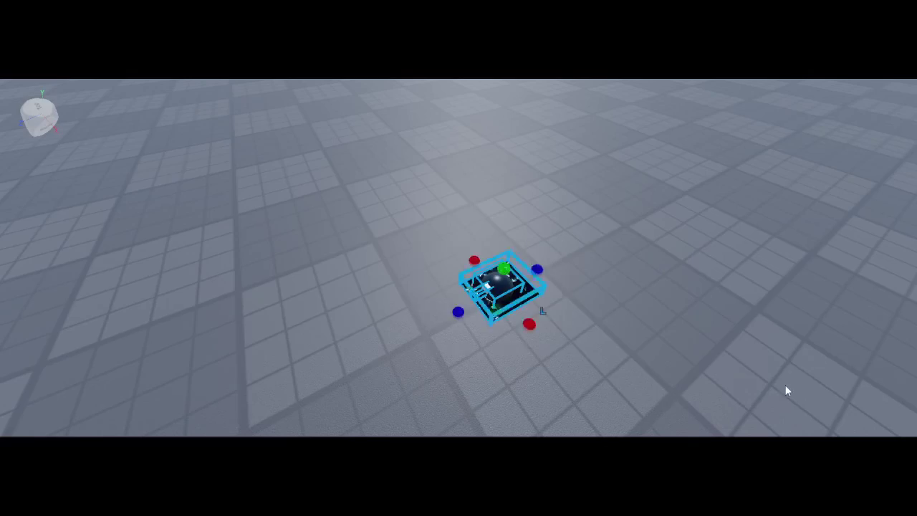
right_drag(785, 384, 785, 385)
mouse_move(584, 409)
mouse_down()
mouse_move(585, 379)
mouse_move(597, 409)
mouse_move(594, 402)
mouse_up()
click(911, 135)
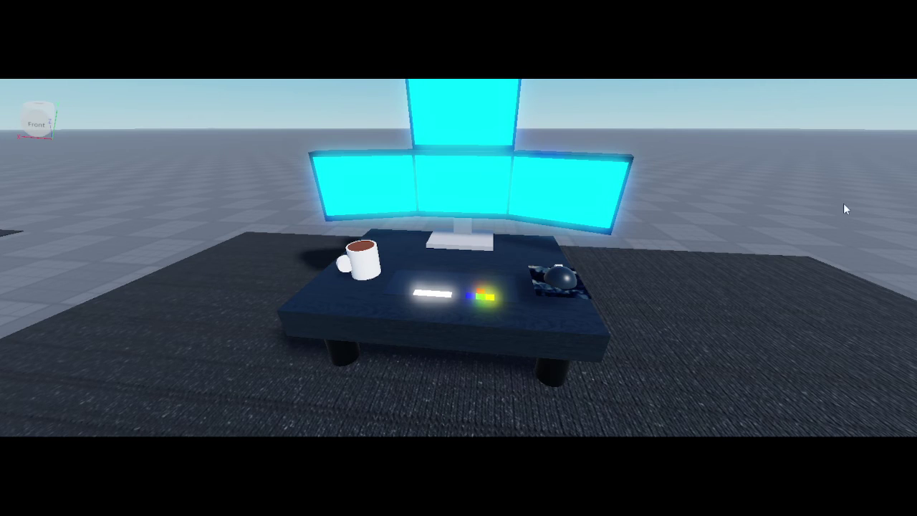
Examine the desk setup with its mouse, keyboard, mug, monitors and gaming chair from several sides
scroll(844, 205, up, 5)
click(606, 366)
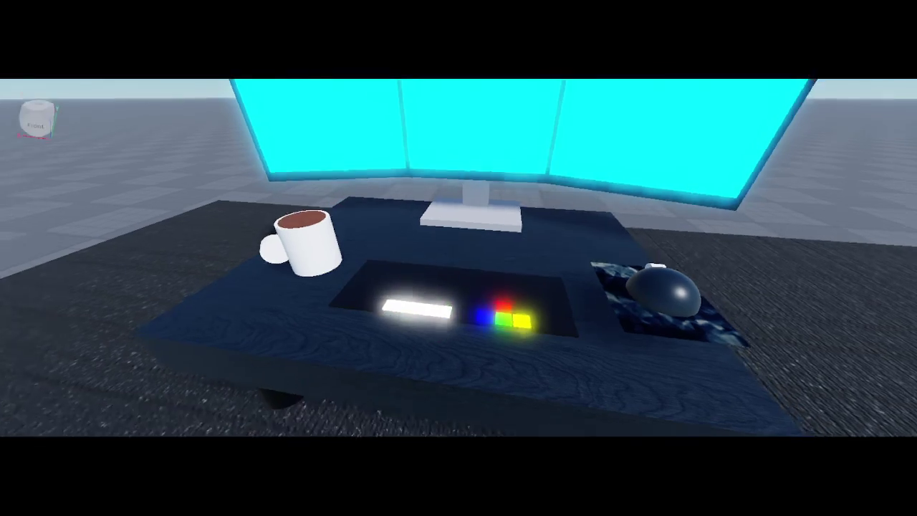
scroll(458, 258, down, 5)
right_drag(458, 258, 308, 279)
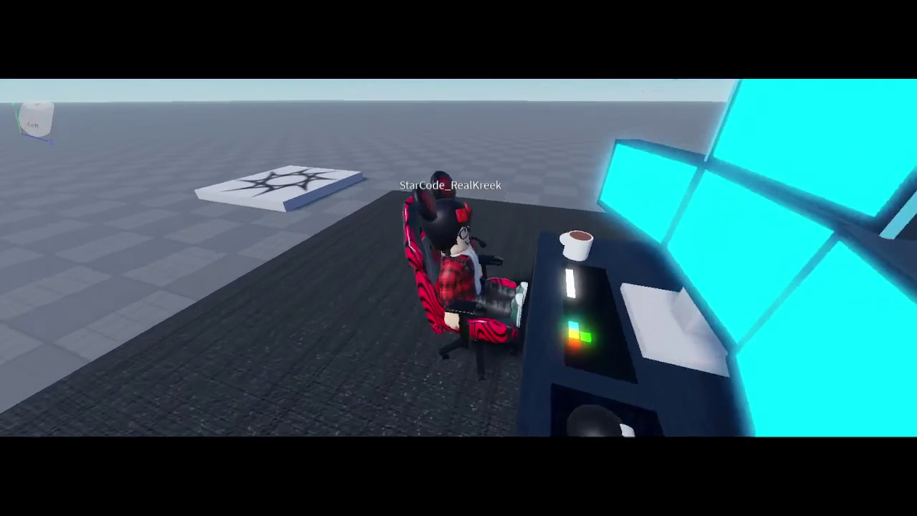
right_drag(615, 405, 638, 385)
scroll(437, 97, down, 3)
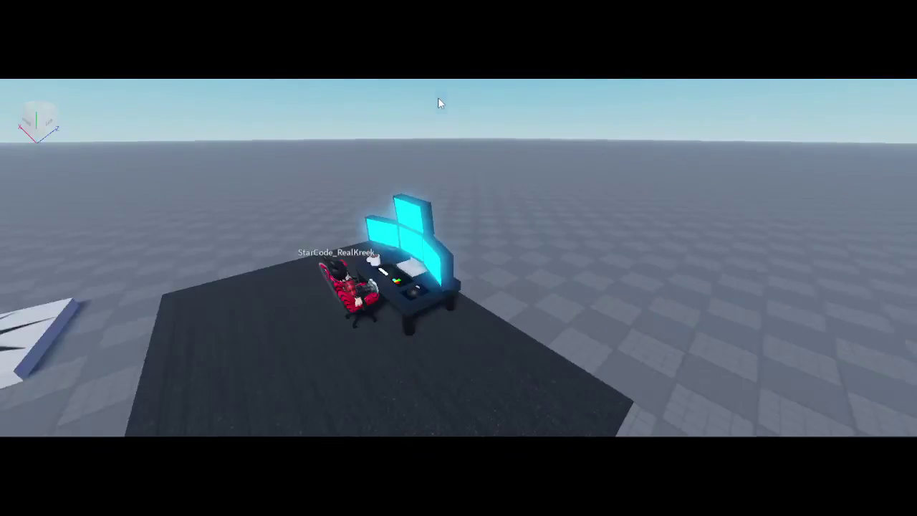
right_drag(438, 97, 494, 126)
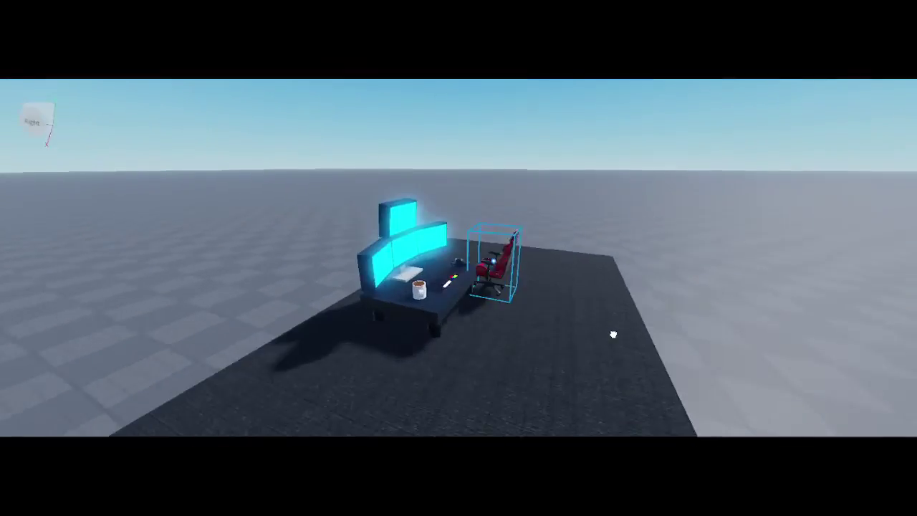
scroll(612, 333, up, 10)
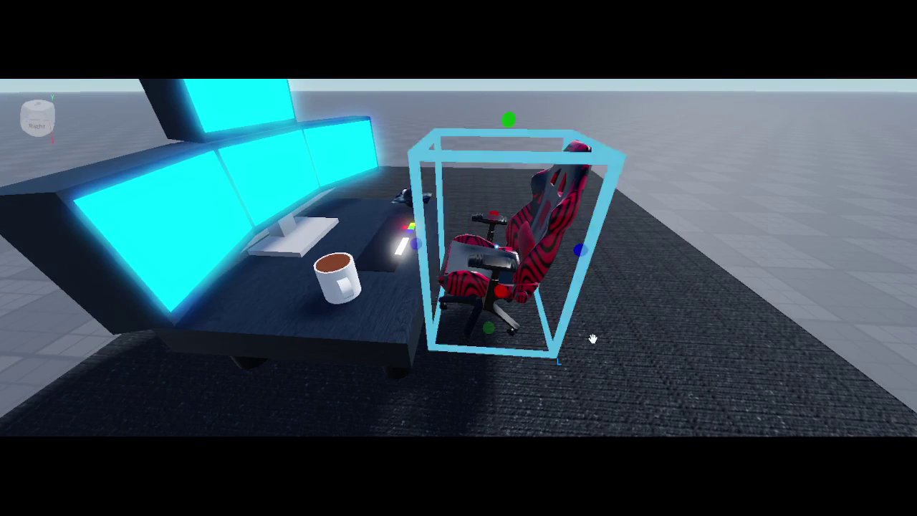